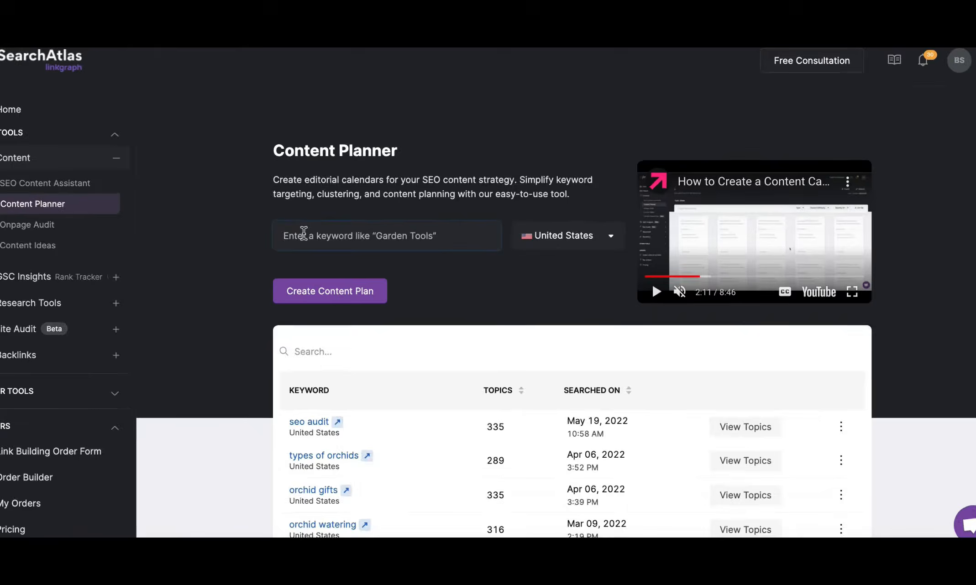
Step: Create a content plan for the keyword "seo audit" in the United States and open its topic ideas
{"action": "type", "text": "se"}
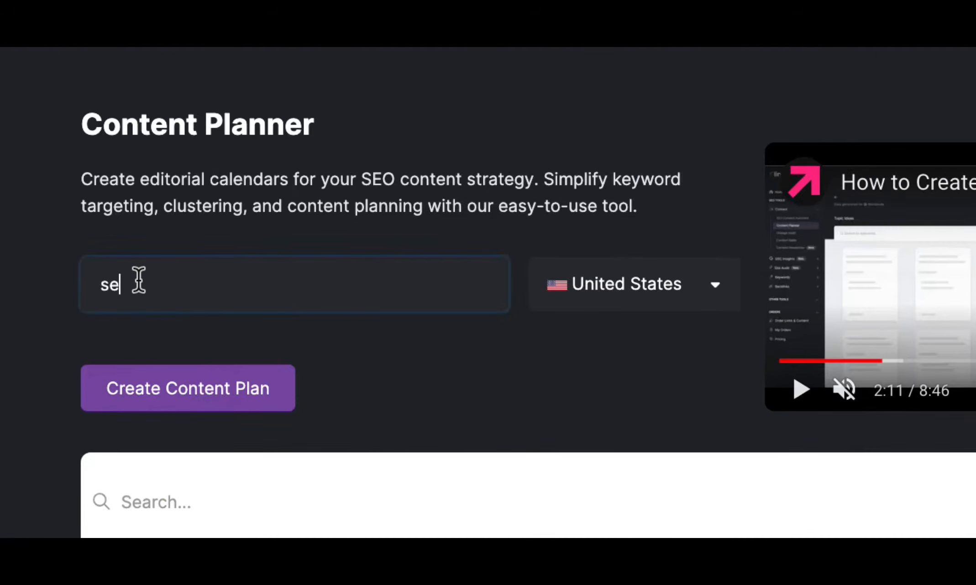
{"action": "type", "text": "o auditudit"}
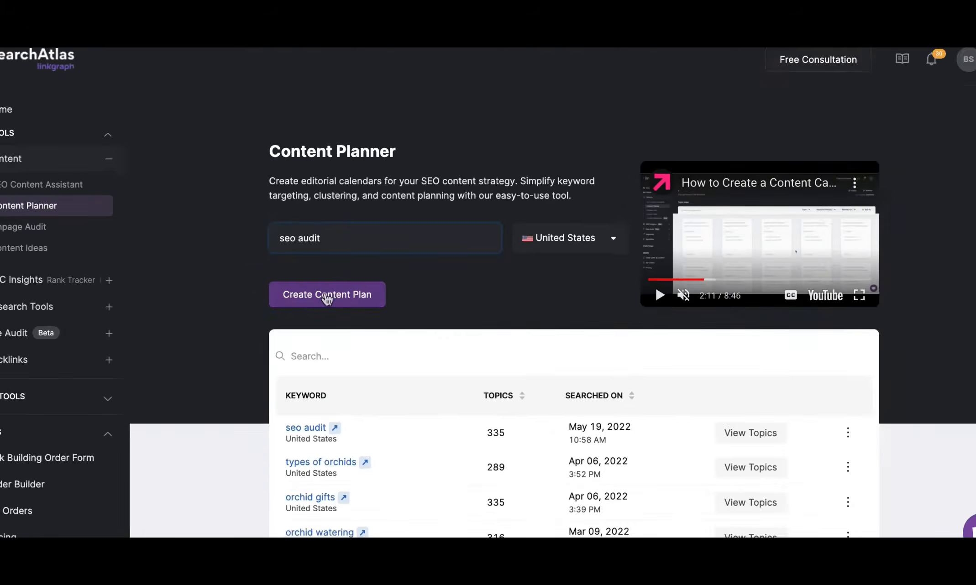
{"action": "left_click", "coordinate": [340, 286]}
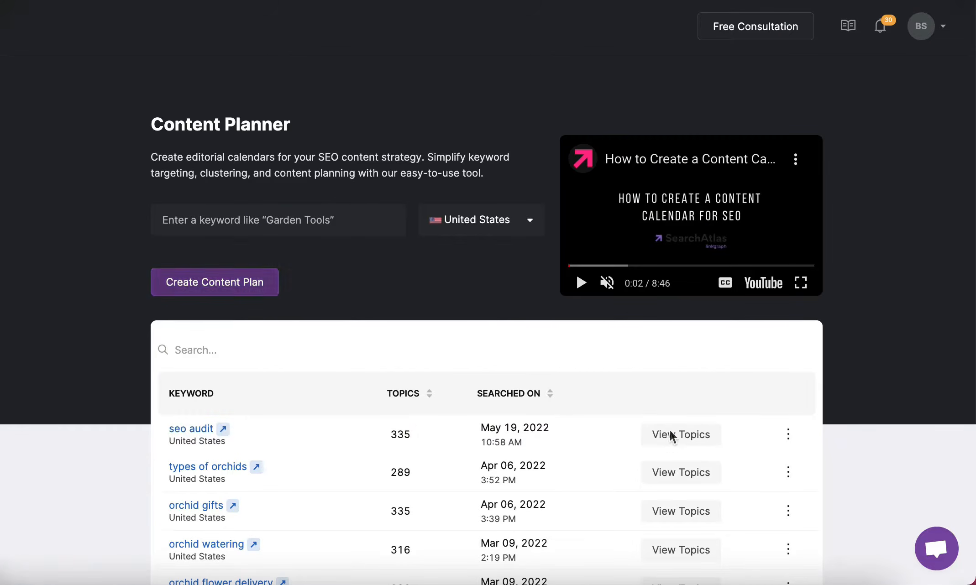
{"action": "left_click", "coordinate": [677, 437]}
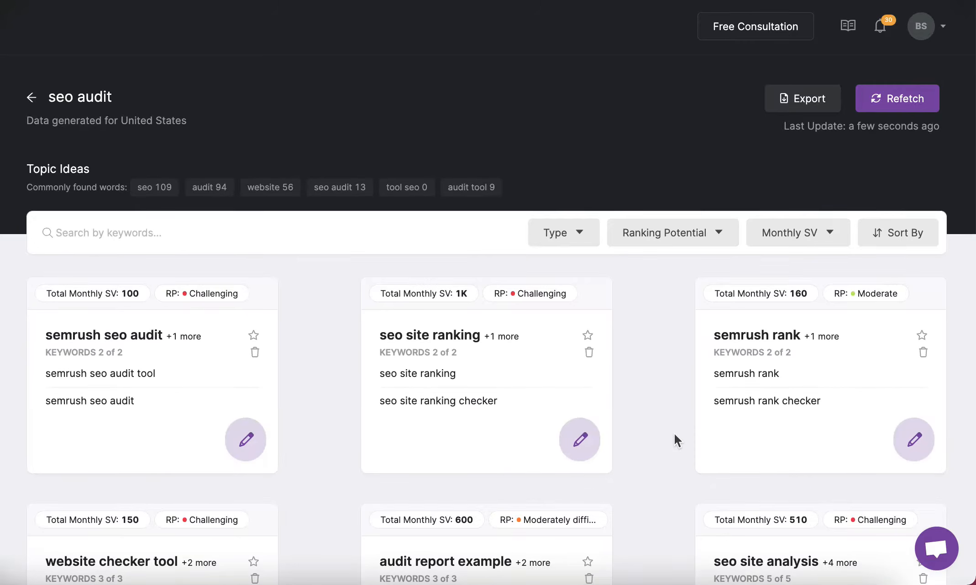
Step: Examine the seo audit topic clusters, comparing their keywords, total monthly search volume and ranking potential
{"action": "scroll", "coordinate": [674, 433], "scroll_direction": "down", "scroll_amount": 7}
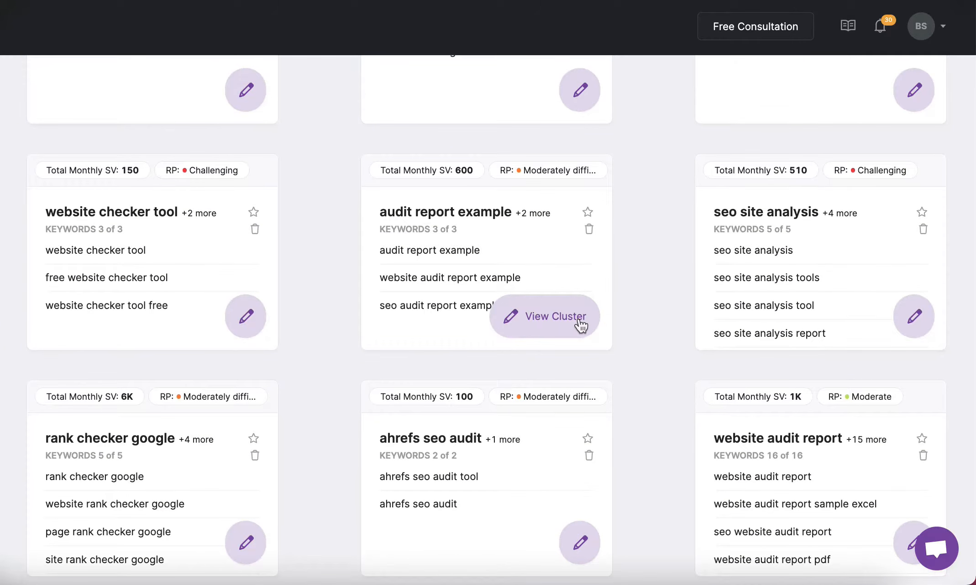
{"action": "scroll", "coordinate": [580, 323], "scroll_direction": "down", "scroll_amount": 9}
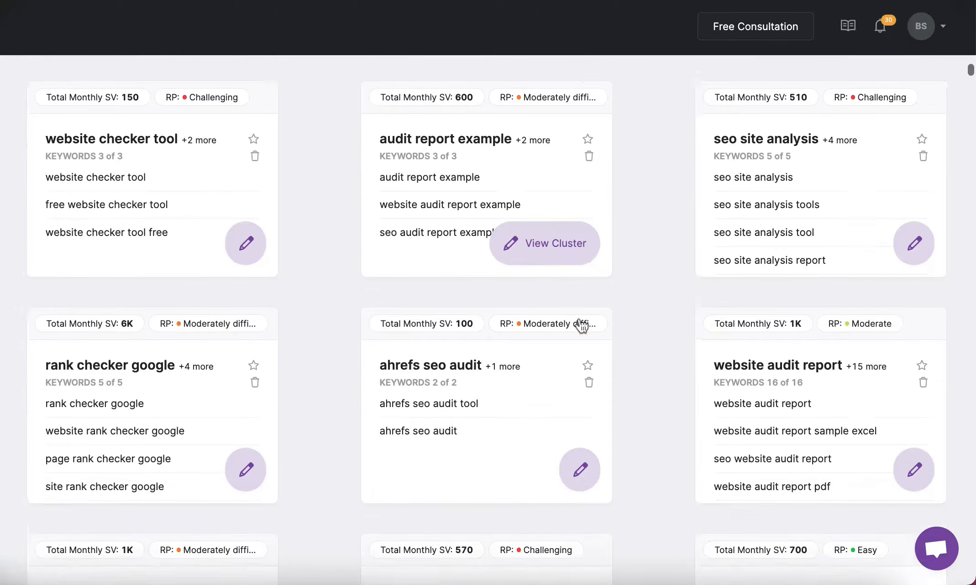
{"action": "scroll", "coordinate": [647, 482], "scroll_direction": "down", "scroll_amount": 9}
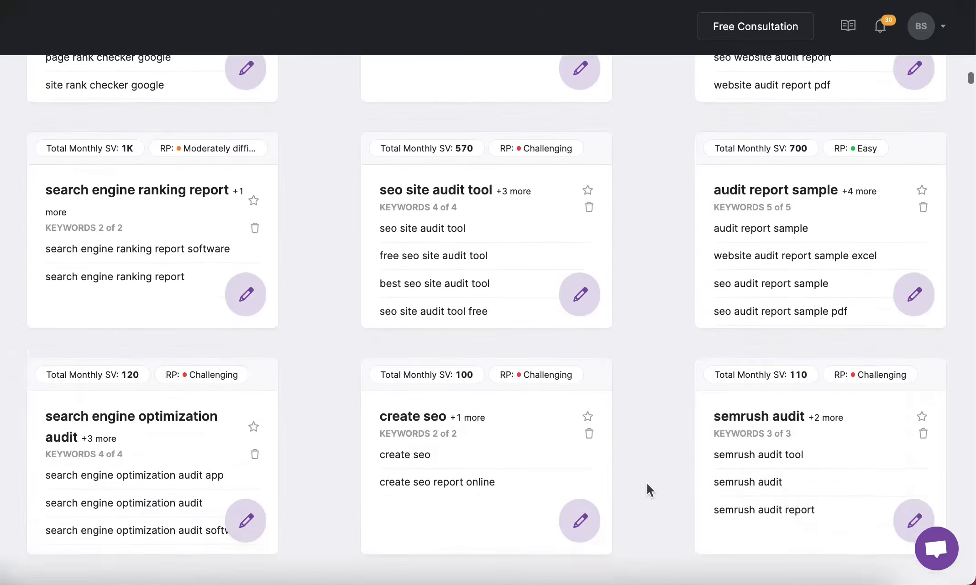
{"action": "scroll", "coordinate": [646, 482], "scroll_direction": "down", "scroll_amount": 6}
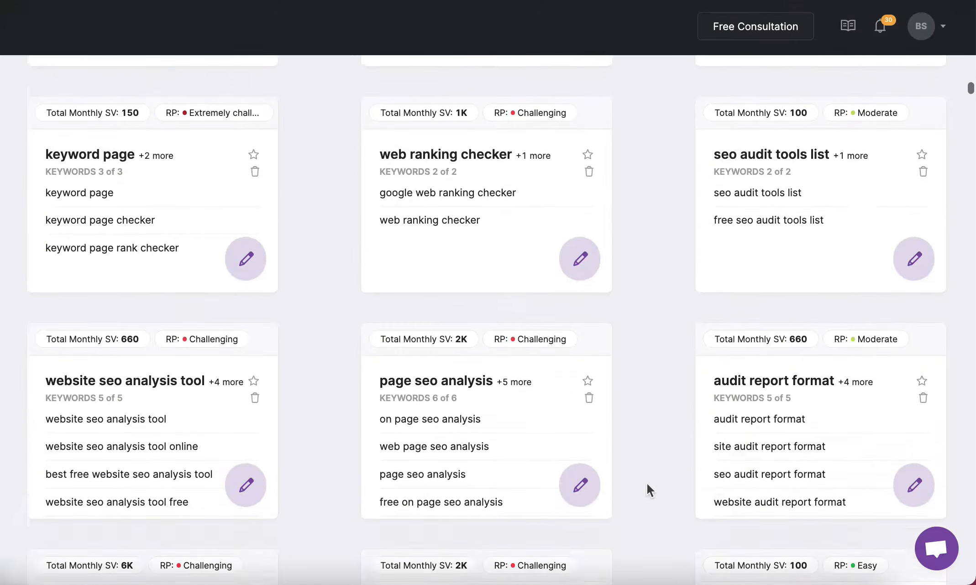
{"action": "scroll", "coordinate": [647, 482], "scroll_direction": "down", "scroll_amount": 4}
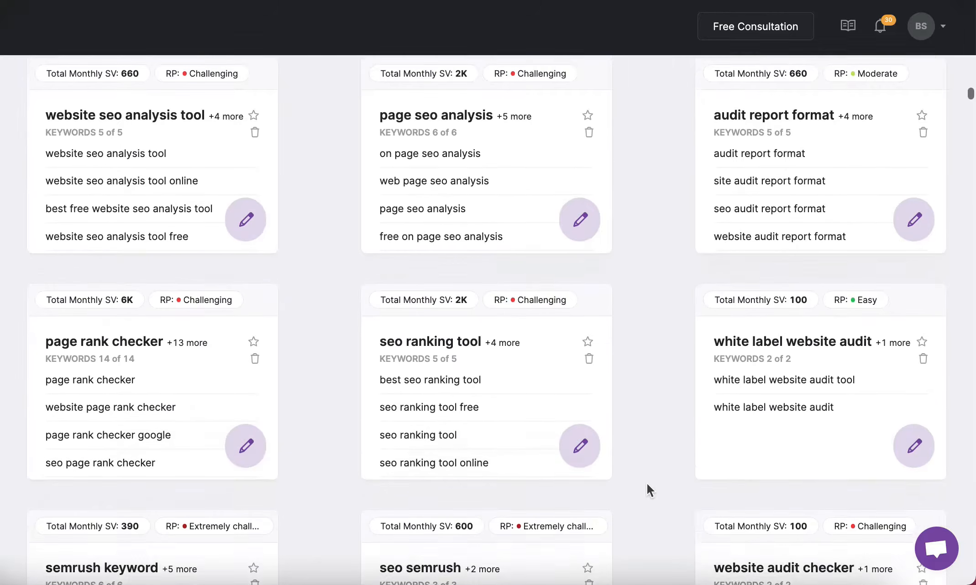
{"action": "scroll", "coordinate": [647, 483], "scroll_direction": "down", "scroll_amount": 3}
{"action": "scroll", "coordinate": [646, 483], "scroll_direction": "down", "scroll_amount": 4}
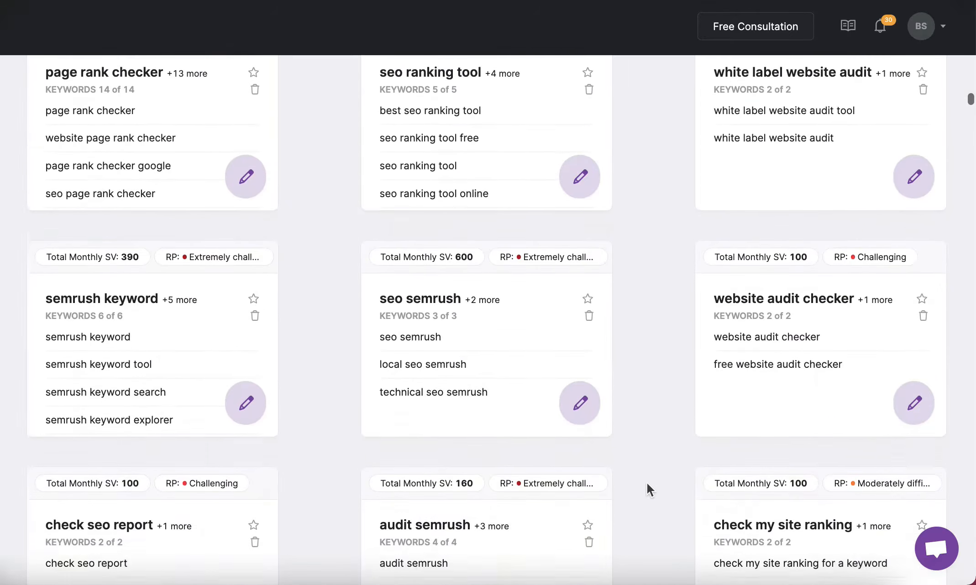
{"action": "scroll", "coordinate": [646, 482], "scroll_direction": "up", "scroll_amount": 2}
{"action": "scroll", "coordinate": [646, 482], "scroll_direction": "down", "scroll_amount": 3}
{"action": "scroll", "coordinate": [646, 486], "scroll_direction": "down", "scroll_amount": 9}
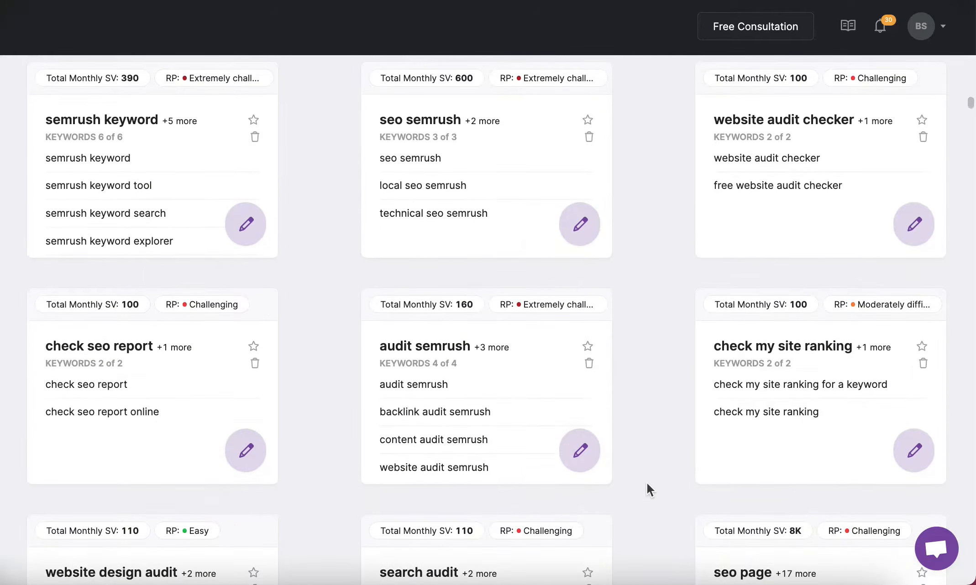
{"action": "scroll", "coordinate": [646, 484], "scroll_direction": "down", "scroll_amount": 5}
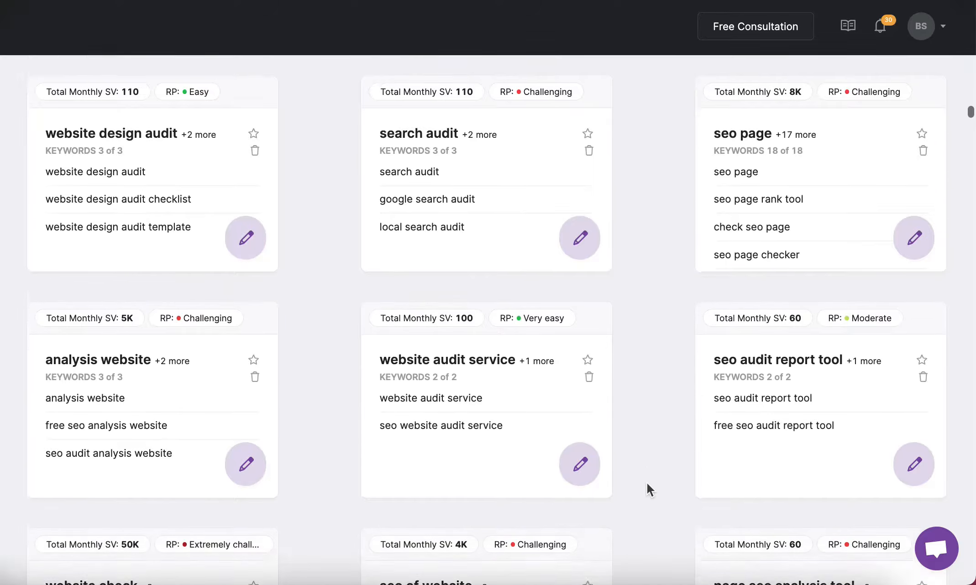
{"action": "scroll", "coordinate": [647, 484], "scroll_direction": "down", "scroll_amount": 2}
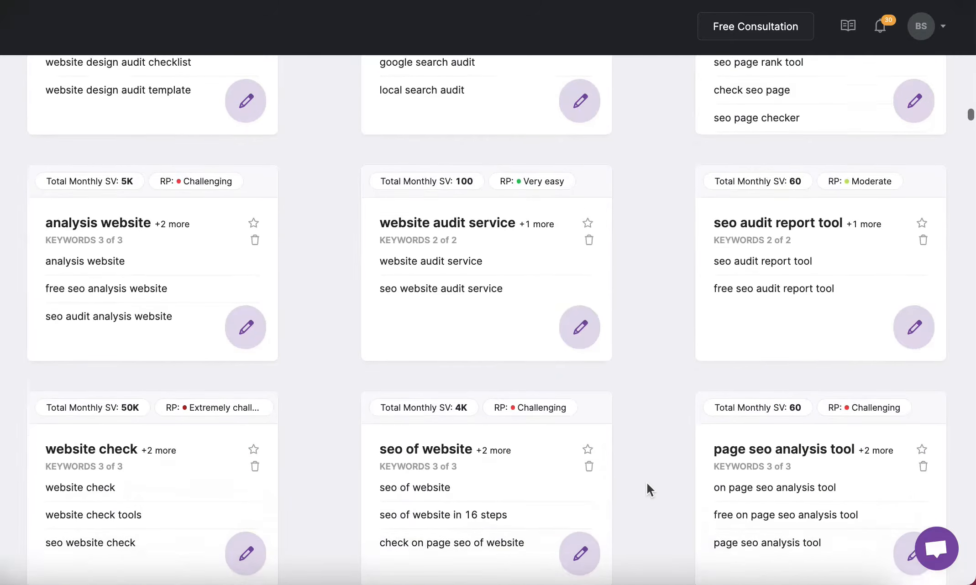
{"action": "scroll", "coordinate": [647, 485], "scroll_direction": "down", "scroll_amount": 2}
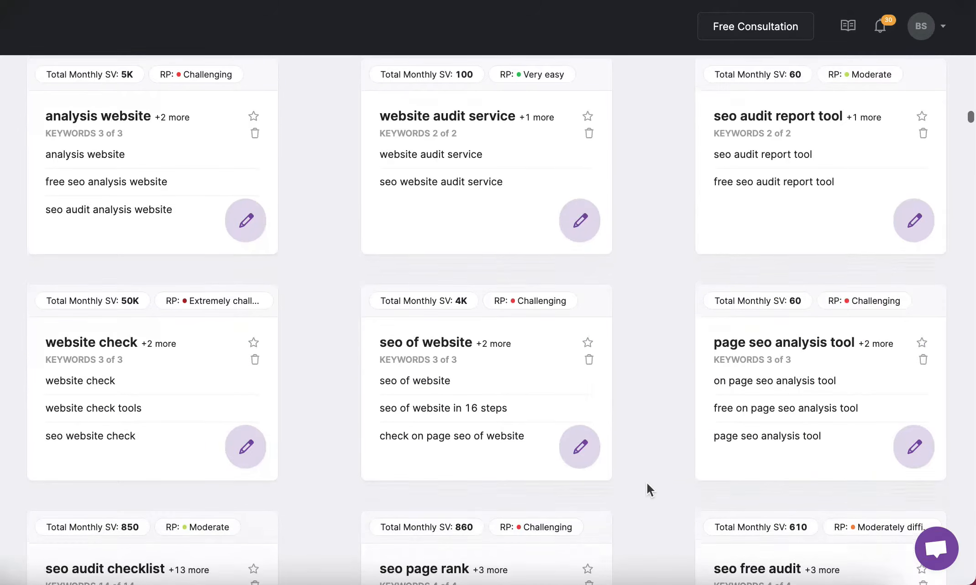
{"action": "scroll", "coordinate": [647, 484], "scroll_direction": "down", "scroll_amount": 1}
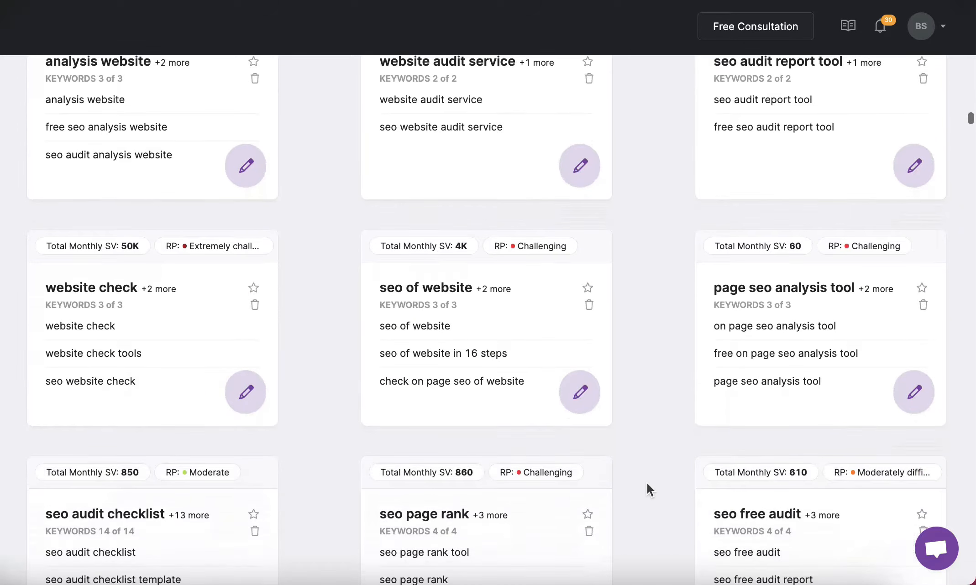
{"action": "scroll", "coordinate": [647, 484], "scroll_direction": "down", "scroll_amount": 2}
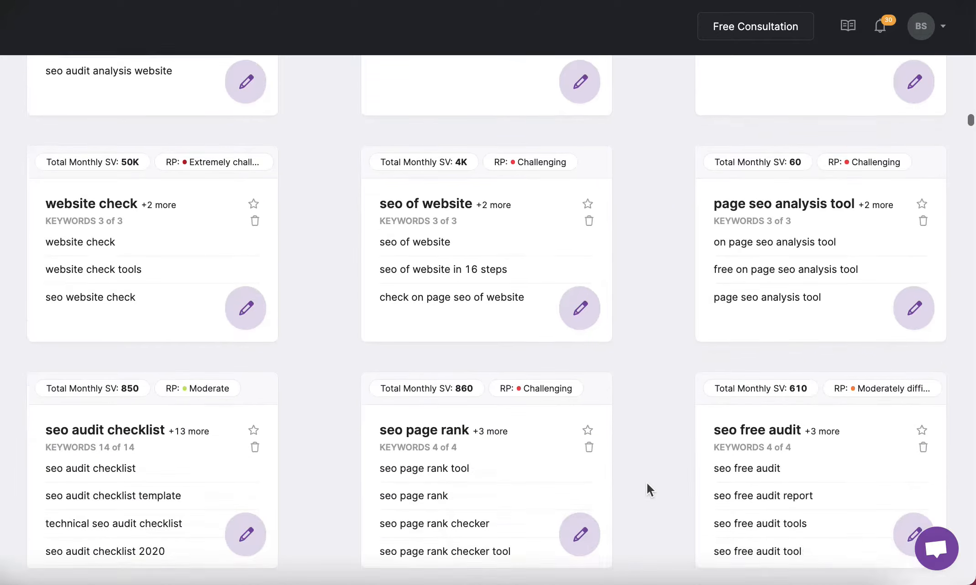
{"action": "scroll", "coordinate": [646, 482], "scroll_direction": "down", "scroll_amount": 2}
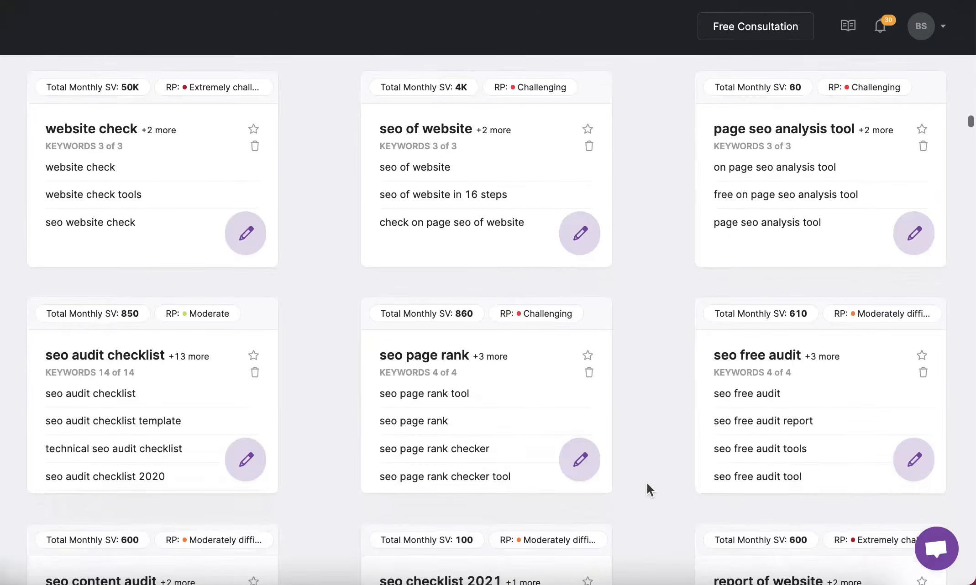
{"action": "scroll", "coordinate": [646, 482], "scroll_direction": "down", "scroll_amount": 1}
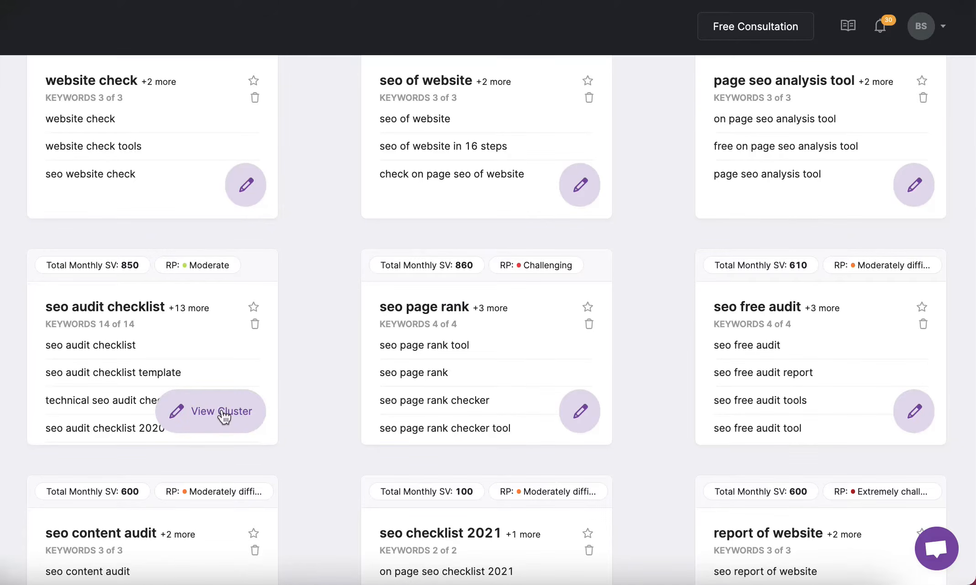
Step: In the seo audit checklist cluster, deselect the technical, local, excel, pdf and technical 2020 keywords, and select the 2021 and free checklist keywords
{"action": "left_click", "coordinate": [265, 409]}
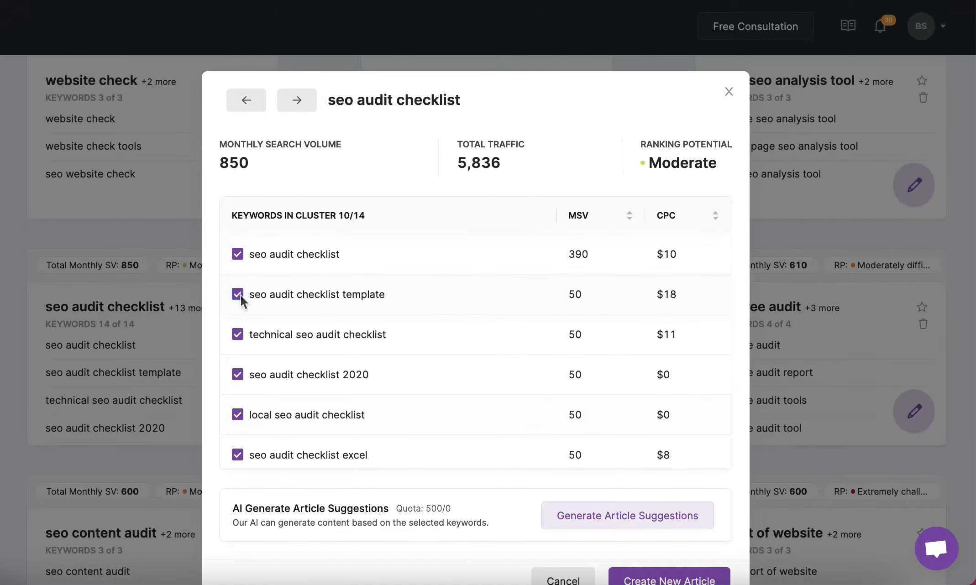
{"action": "left_click", "coordinate": [238, 339]}
{"action": "scroll", "coordinate": [244, 375], "scroll_direction": "down", "scroll_amount": 3}
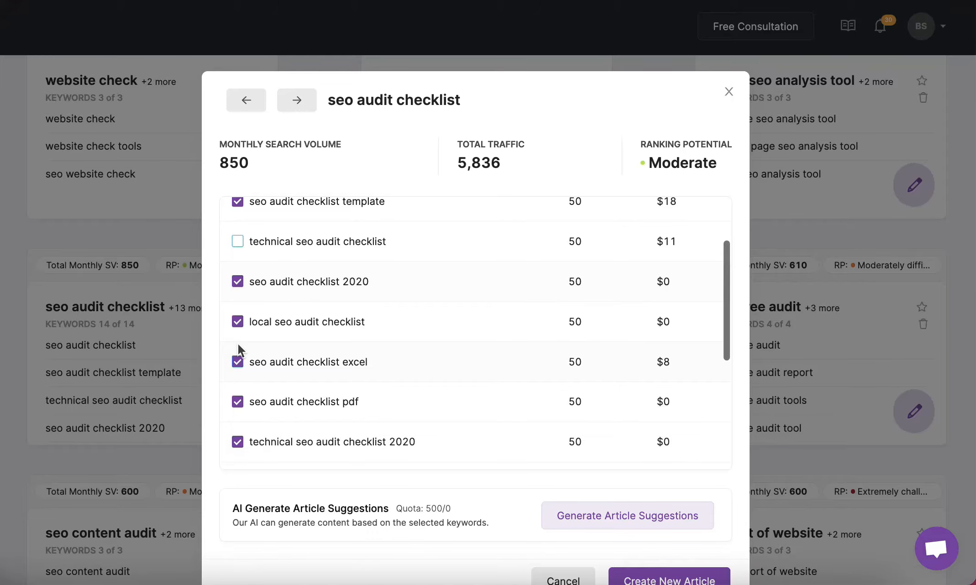
{"action": "left_click", "coordinate": [237, 321]}
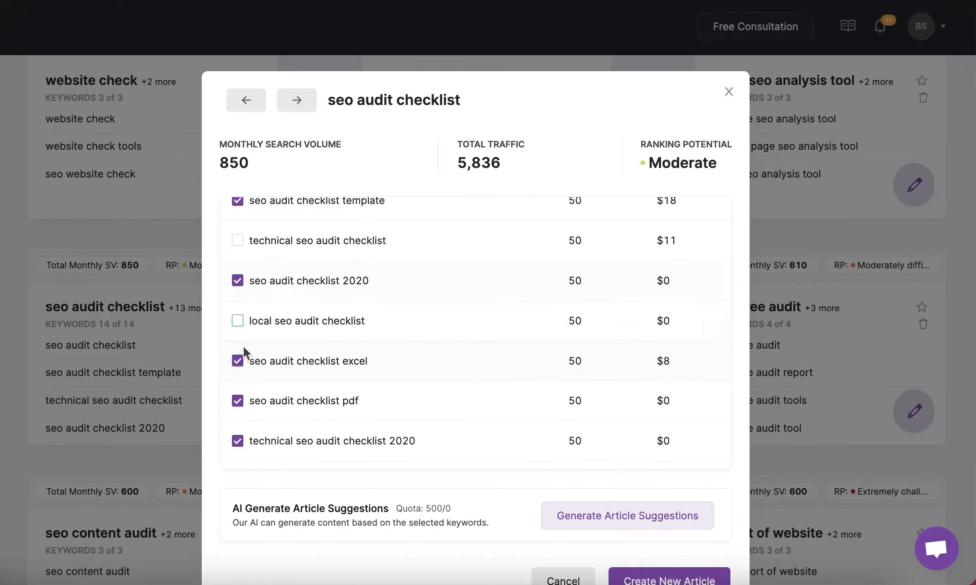
{"action": "scroll", "coordinate": [244, 346], "scroll_direction": "down", "scroll_amount": 2}
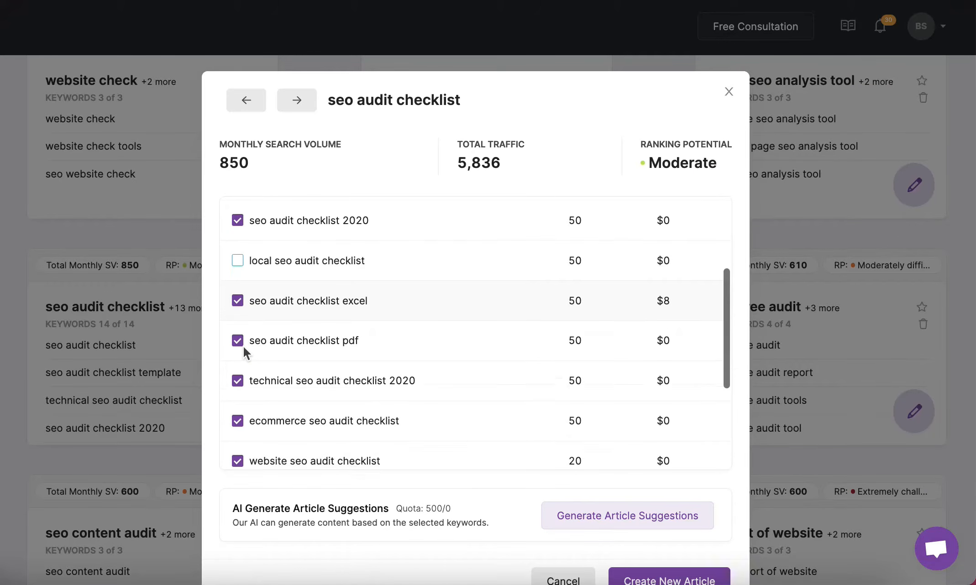
{"action": "left_click", "coordinate": [238, 302]}
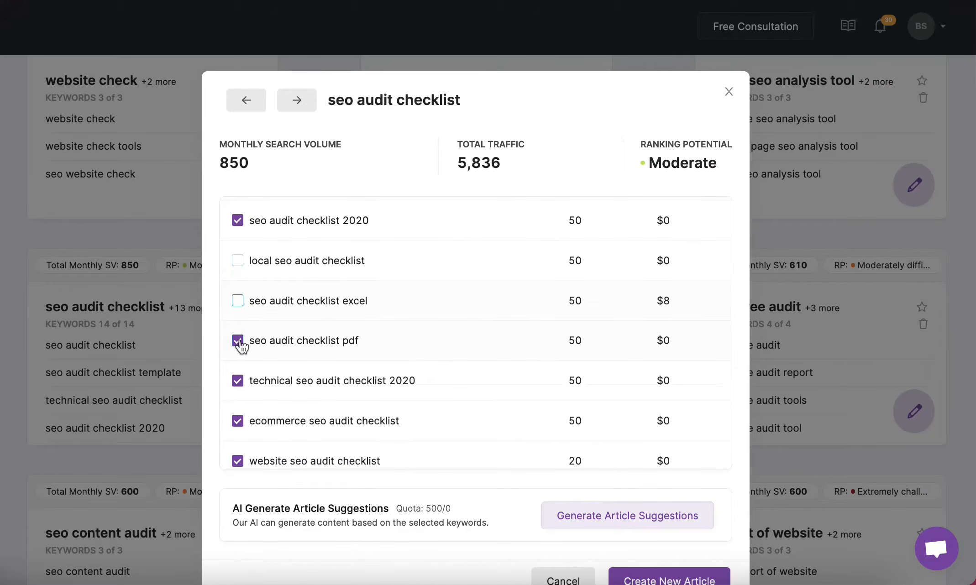
{"action": "scroll", "coordinate": [241, 345], "scroll_direction": "down", "scroll_amount": 3}
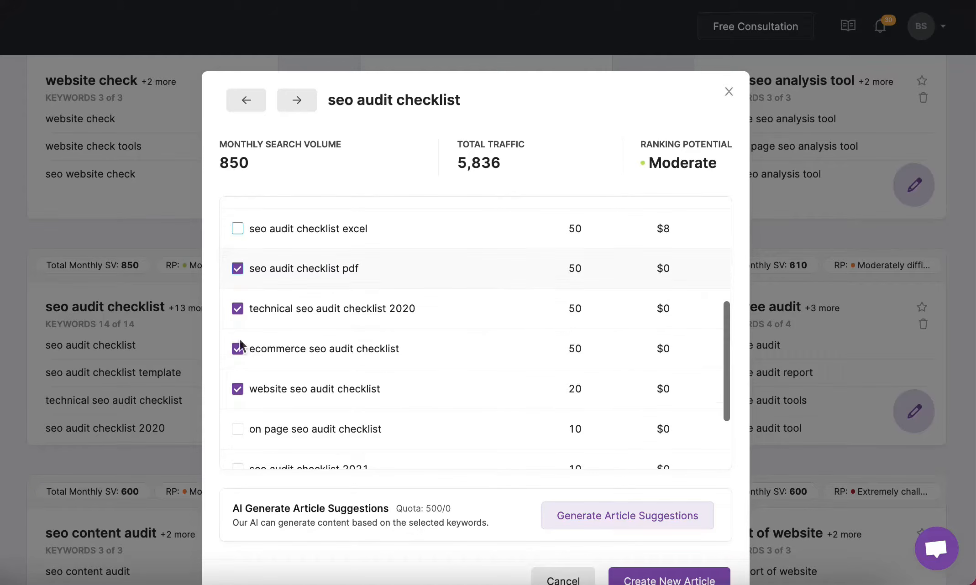
{"action": "left_click", "coordinate": [238, 269]}
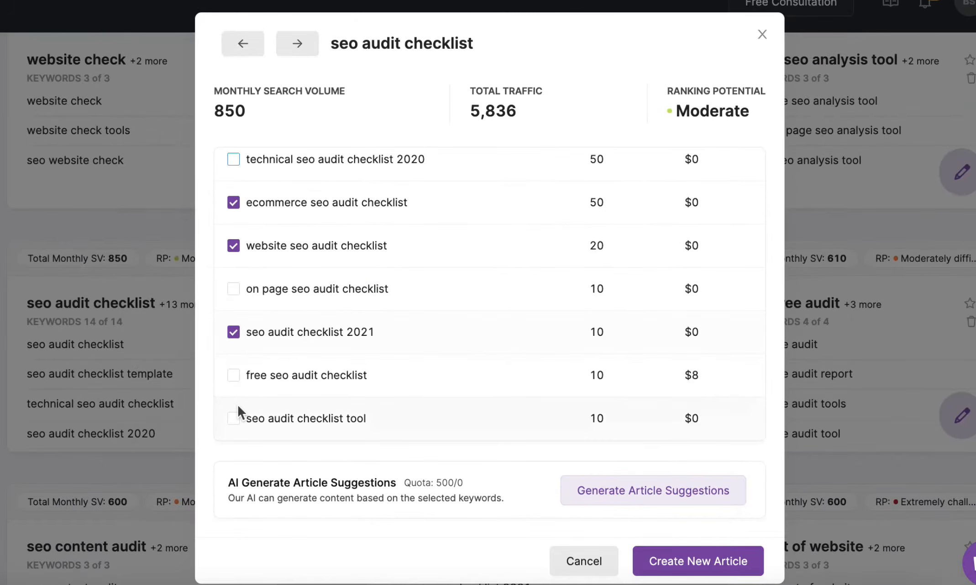
{"action": "left_click", "coordinate": [233, 376]}
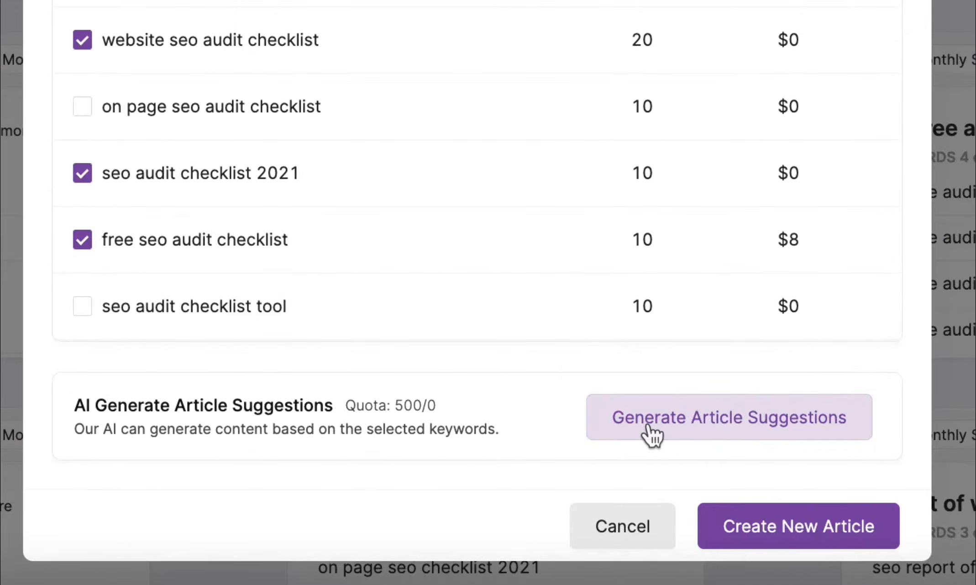
Step: Generate AI article suggestions from the selected keywords and create a new article from "Seo Audit Checklist: How To Conduct A Comprehensive Review"
{"action": "left_click", "coordinate": [649, 427]}
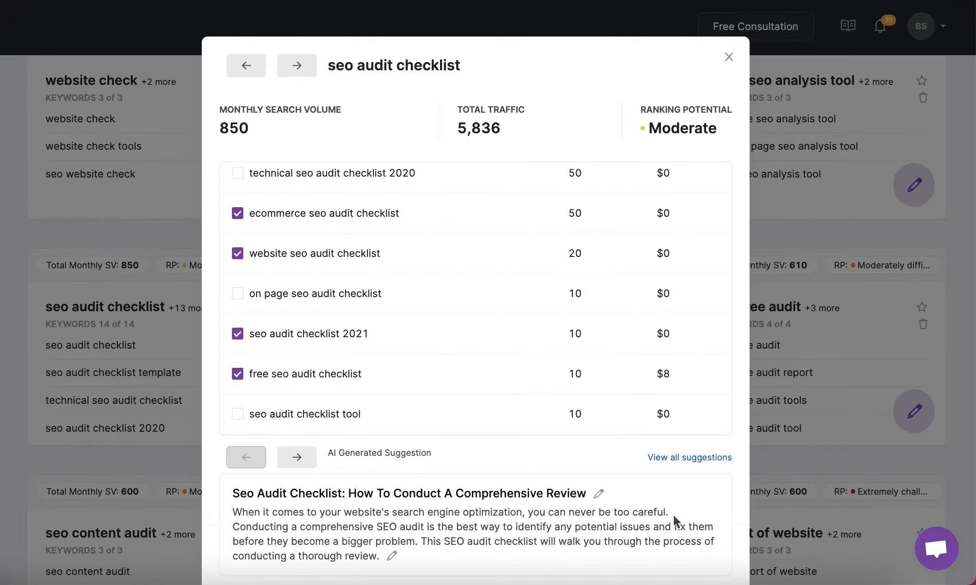
{"action": "scroll", "coordinate": [673, 514], "scroll_direction": "down", "scroll_amount": 2}
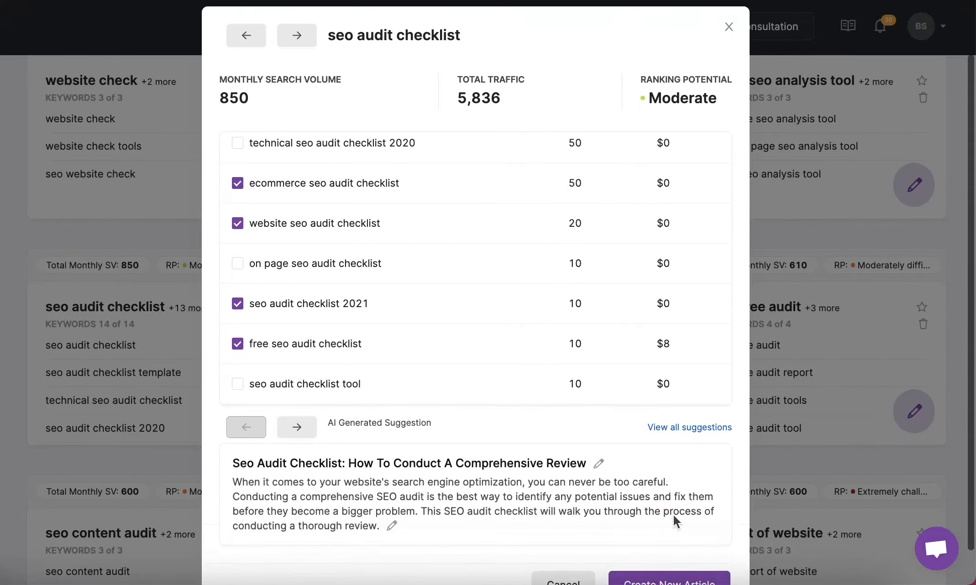
{"action": "scroll", "coordinate": [674, 516], "scroll_direction": "down", "scroll_amount": 1}
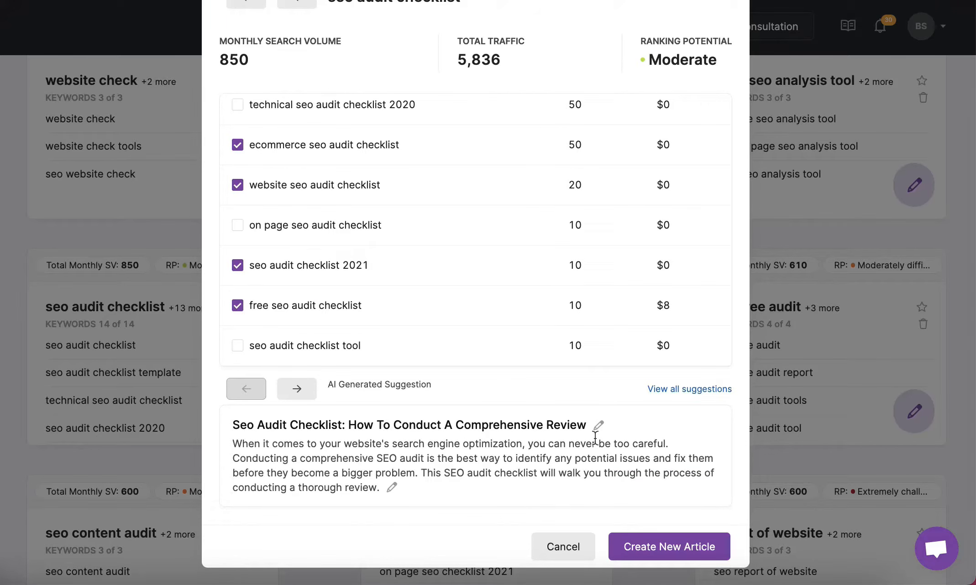
{"action": "left_click", "coordinate": [667, 551]}
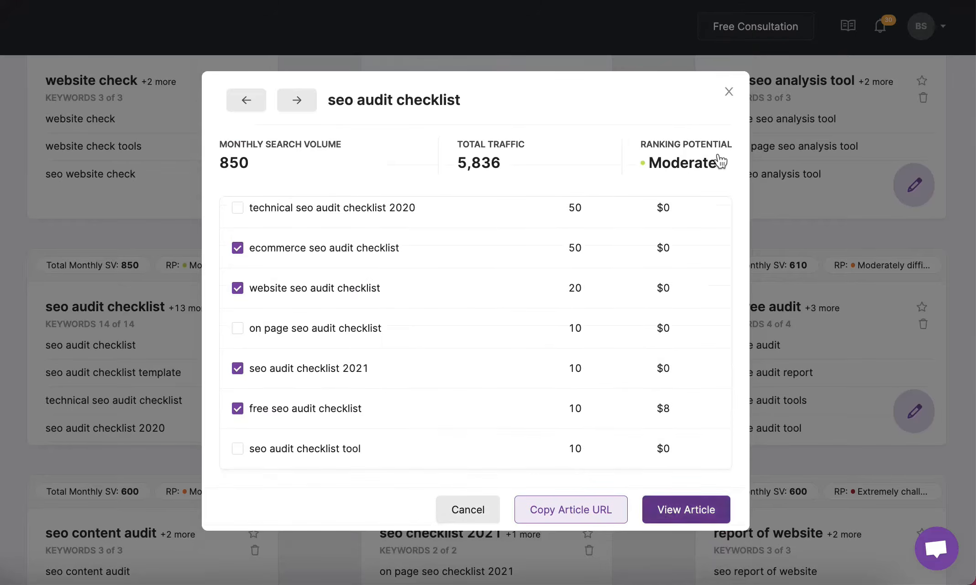
Step: Close the seo audit checklist cluster and open the seo content audit cluster
{"action": "left_click", "coordinate": [728, 93]}
{"action": "scroll", "coordinate": [554, 401], "scroll_direction": "down", "scroll_amount": 3}
{"action": "scroll", "coordinate": [554, 401], "scroll_direction": "down", "scroll_amount": 3}
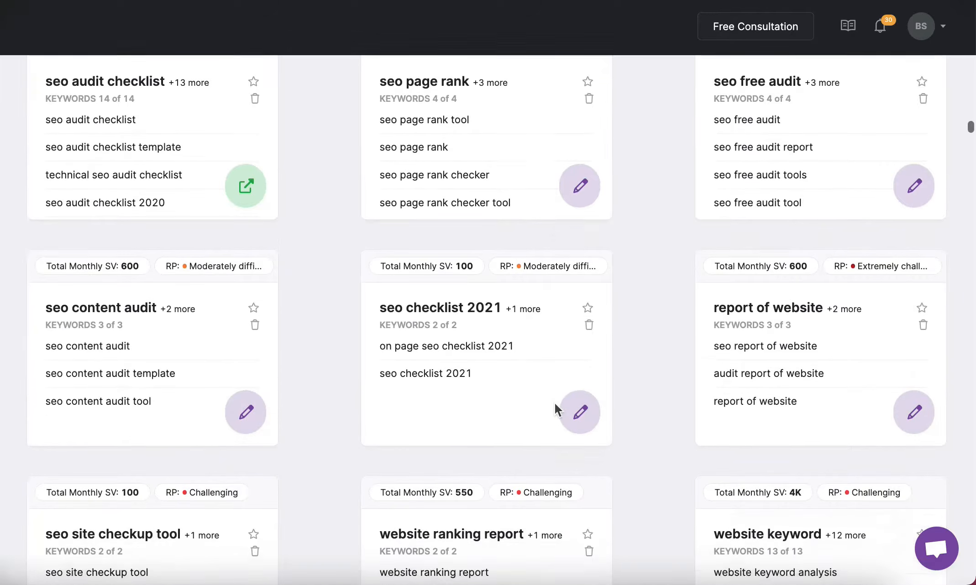
{"action": "scroll", "coordinate": [459, 414], "scroll_direction": "down", "scroll_amount": 1}
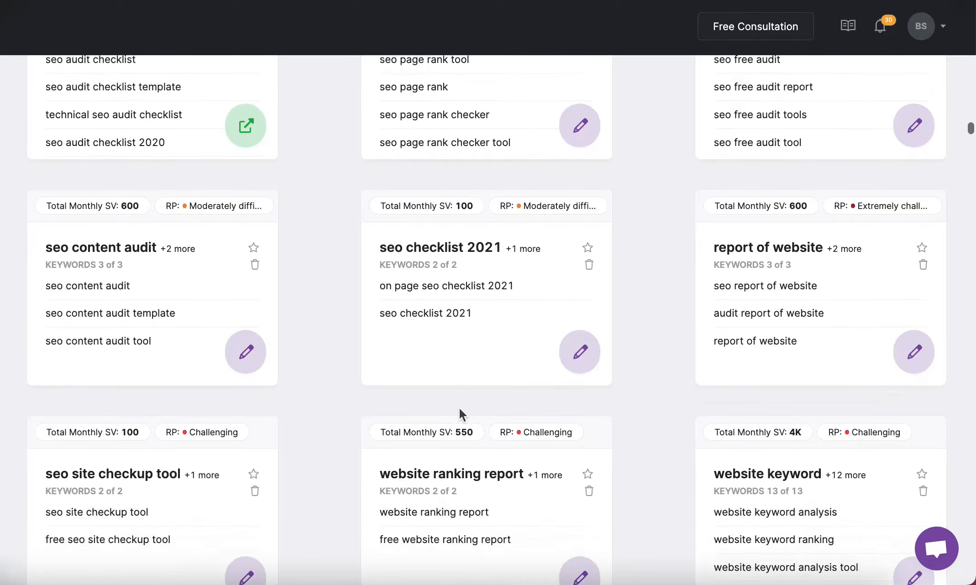
{"action": "scroll", "coordinate": [324, 406], "scroll_direction": "down", "scroll_amount": 2}
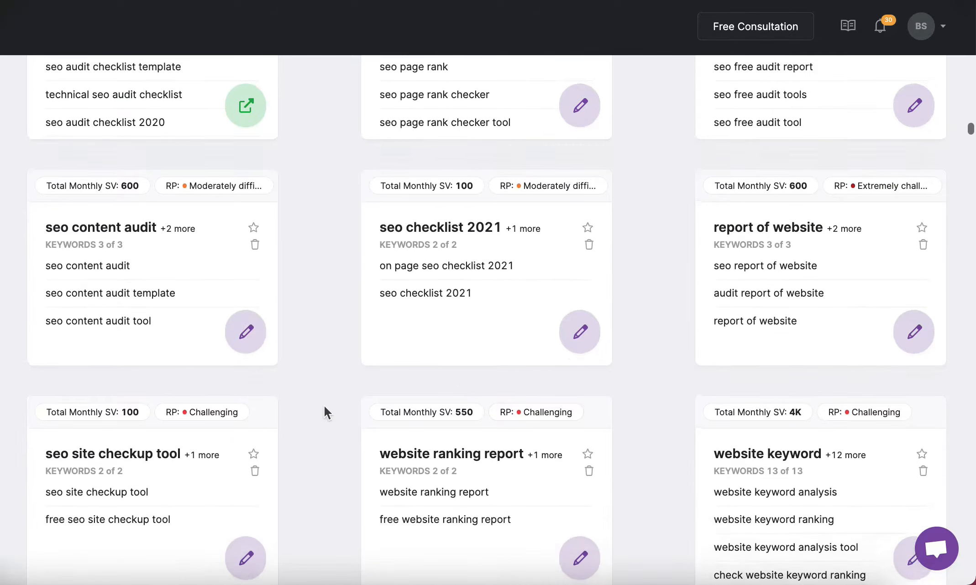
{"action": "scroll", "coordinate": [323, 405], "scroll_direction": "down", "scroll_amount": 1}
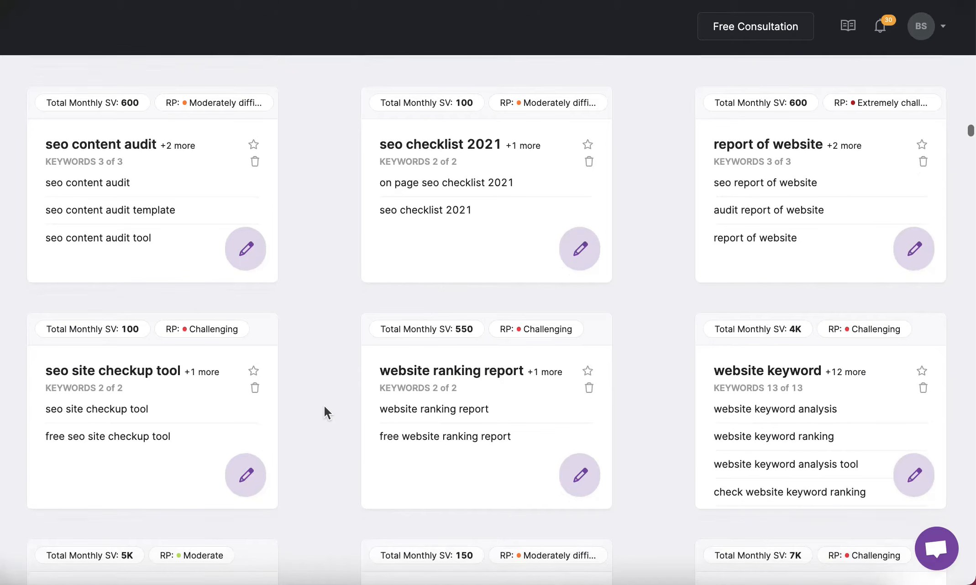
{"action": "left_click", "coordinate": [248, 243]}
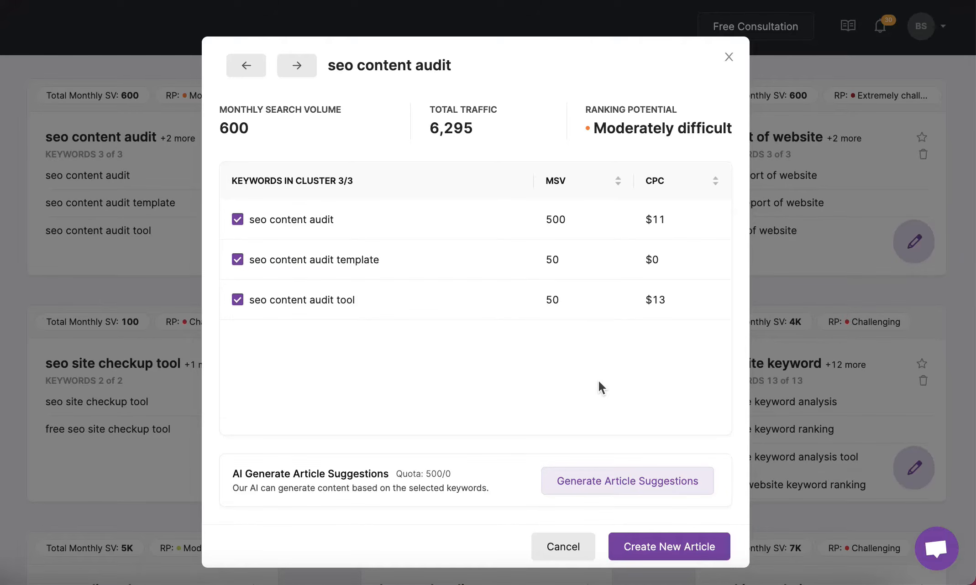
Step: Generate AI article suggestions for the seo content audit cluster, create a new article from "How To Conduct A Seo Content Audit", and close the cluster
{"action": "left_click", "coordinate": [632, 484]}
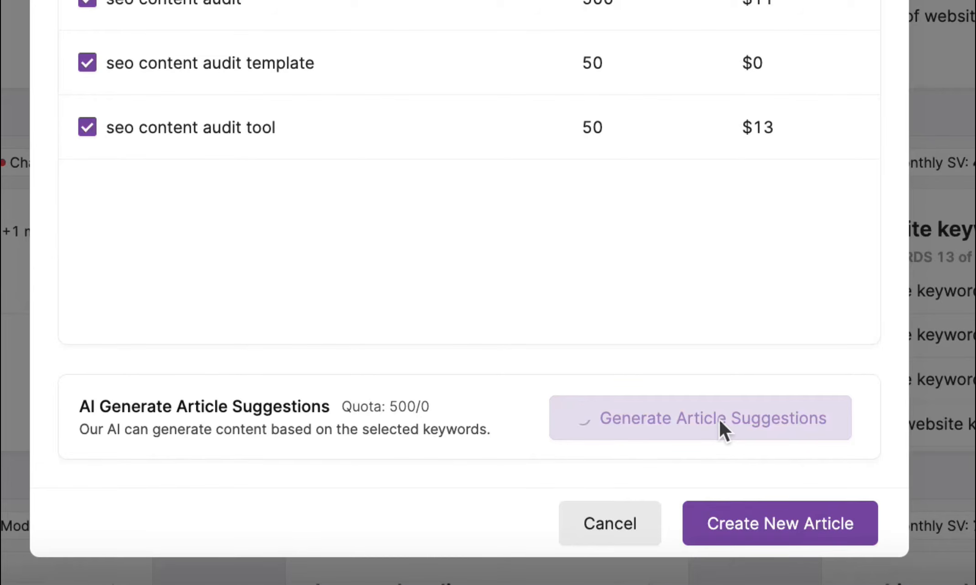
{"action": "scroll", "coordinate": [600, 445], "scroll_direction": "down", "scroll_amount": 2}
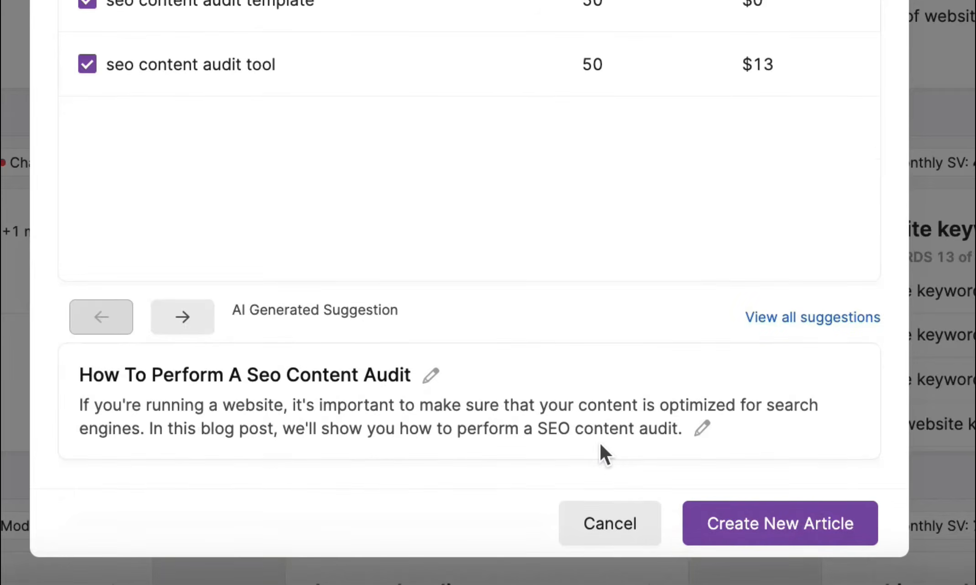
{"action": "left_click", "coordinate": [185, 320]}
{"action": "left_click", "coordinate": [185, 319]}
{"action": "left_click", "coordinate": [185, 319]}
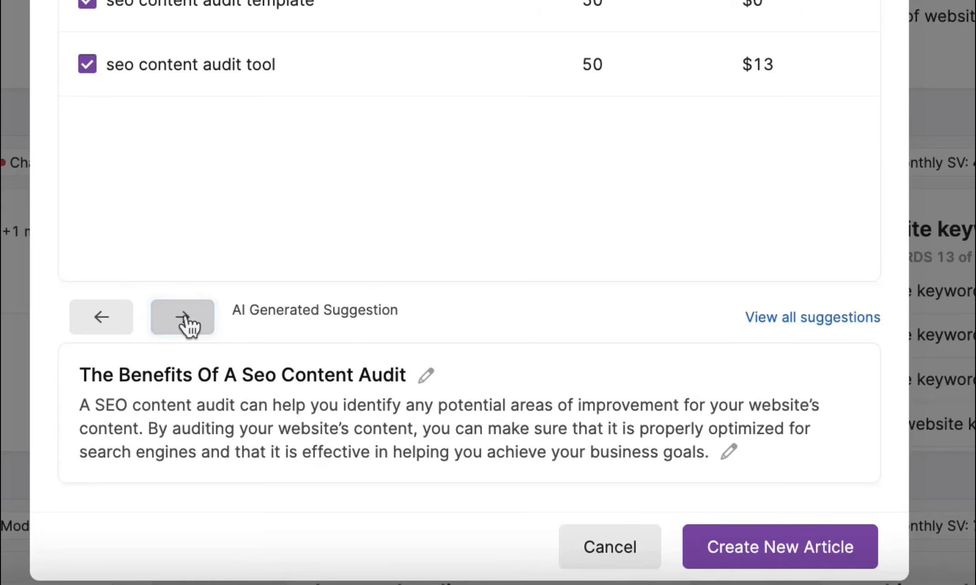
{"action": "left_click", "coordinate": [185, 319]}
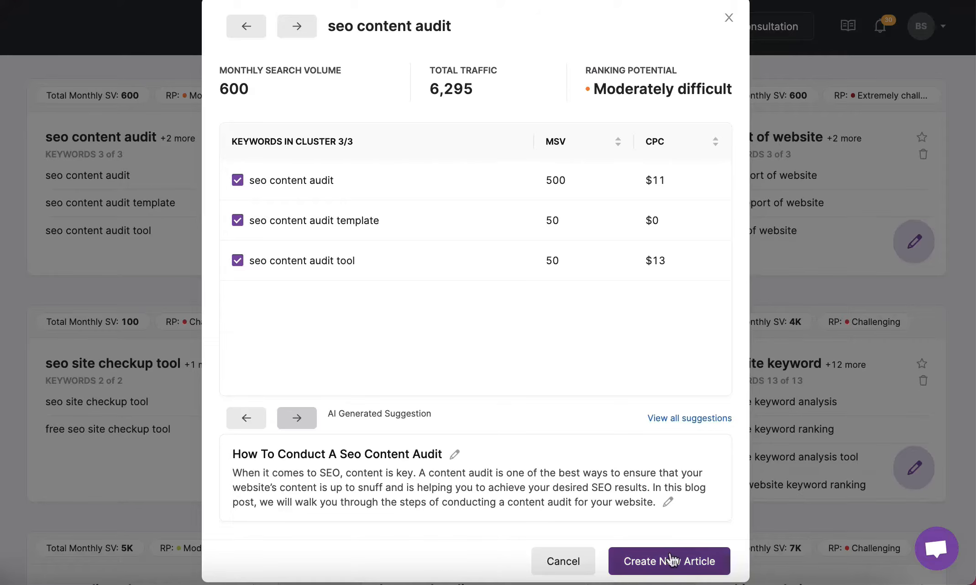
{"action": "left_click", "coordinate": [671, 560]}
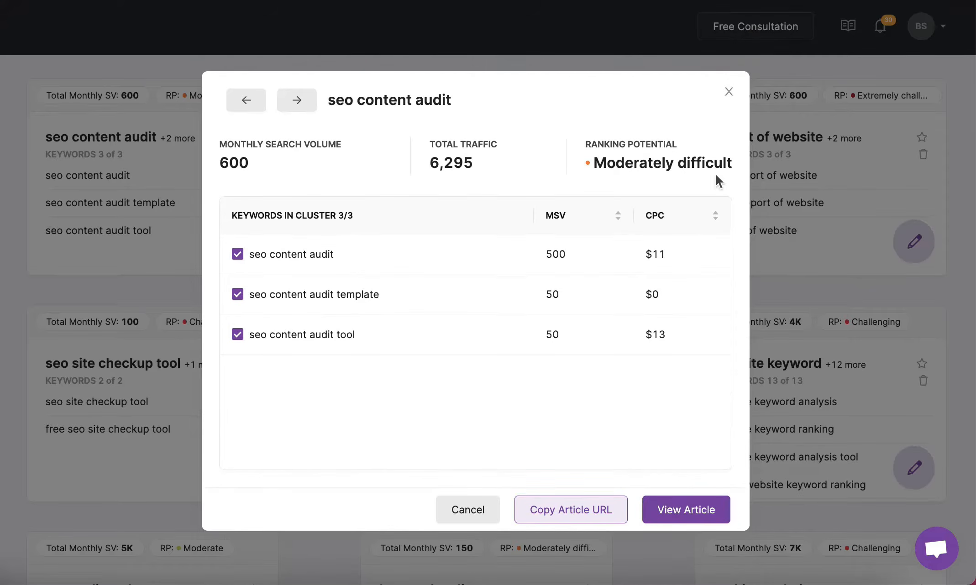
{"action": "left_click", "coordinate": [729, 92]}
Step: Find the seo report generator topic cluster with easy ranking potential and open it
{"action": "scroll", "coordinate": [612, 329], "scroll_direction": "down", "scroll_amount": 3}
{"action": "scroll", "coordinate": [611, 330], "scroll_direction": "down", "scroll_amount": 15}
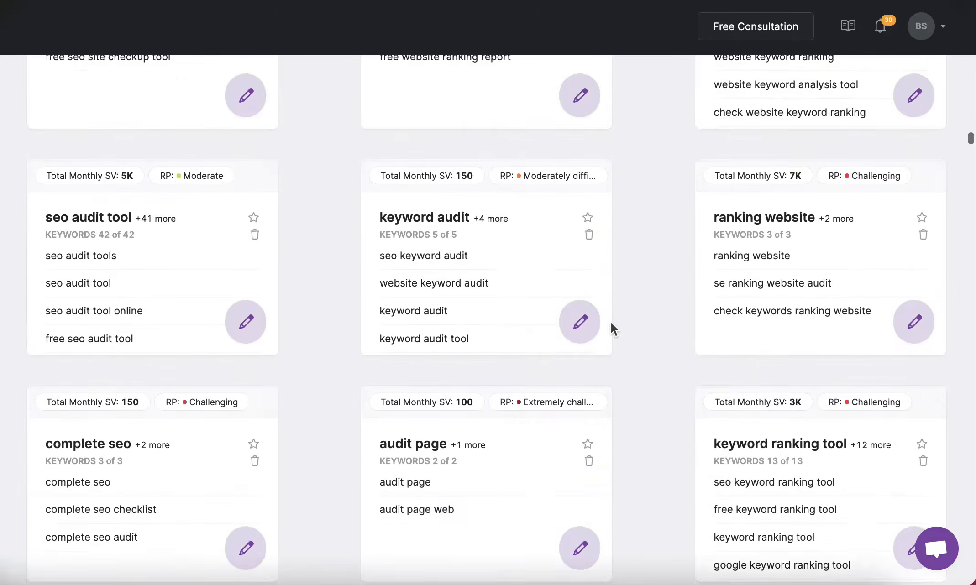
{"action": "scroll", "coordinate": [553, 390], "scroll_direction": "down", "scroll_amount": 4}
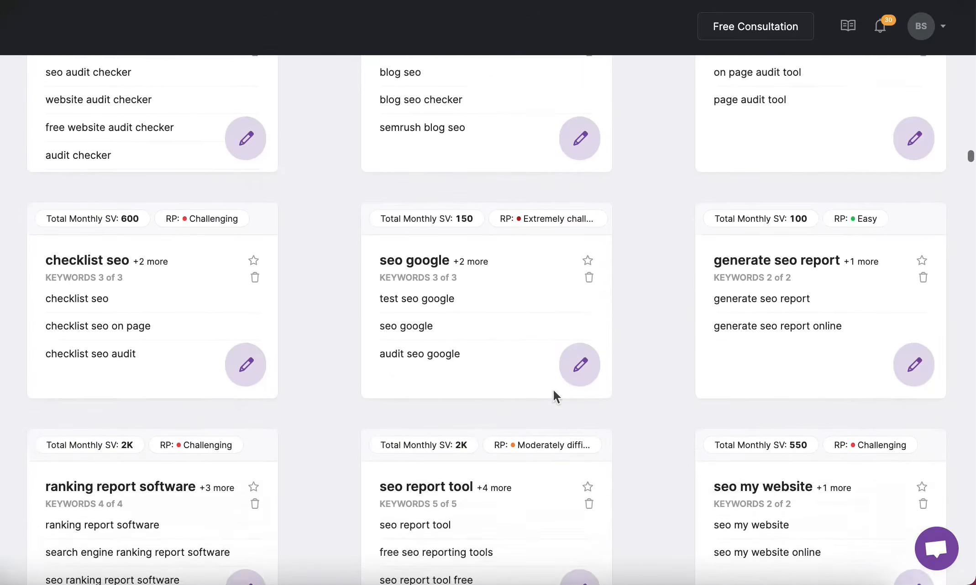
{"action": "scroll", "coordinate": [553, 389], "scroll_direction": "up", "scroll_amount": 2}
{"action": "scroll", "coordinate": [538, 407], "scroll_direction": "down", "scroll_amount": 7}
{"action": "scroll", "coordinate": [526, 429], "scroll_direction": "down", "scroll_amount": 12}
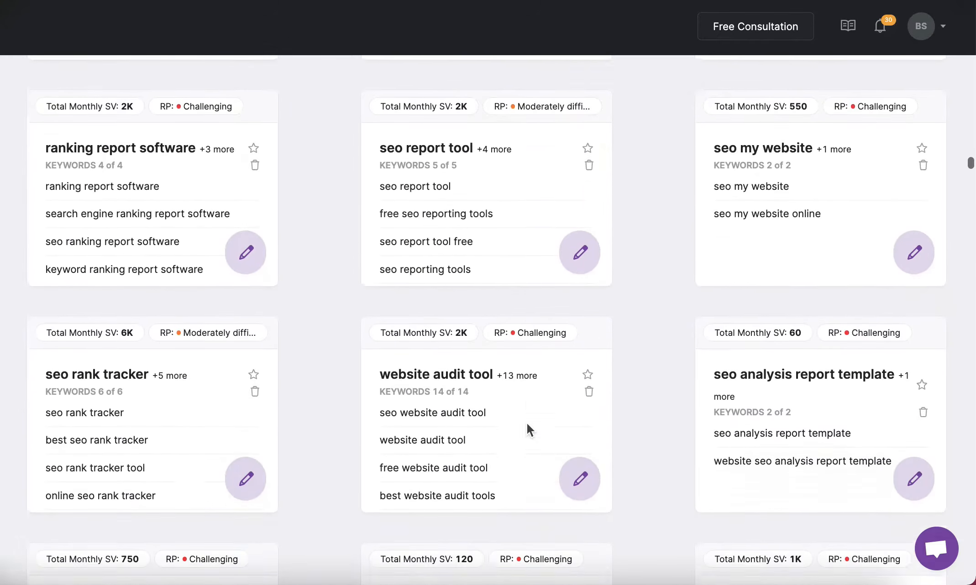
{"action": "scroll", "coordinate": [481, 440], "scroll_direction": "down", "scroll_amount": 12}
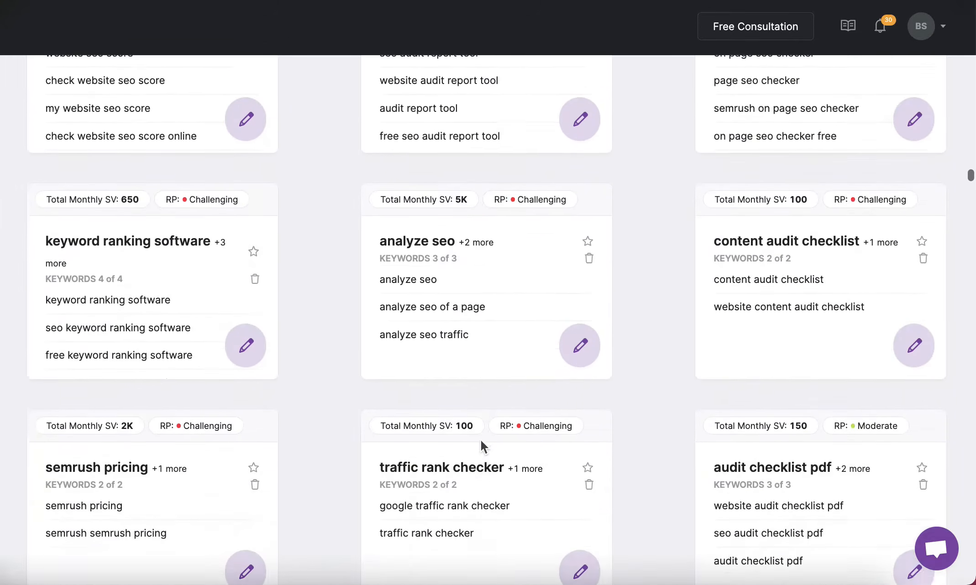
{"action": "scroll", "coordinate": [682, 389], "scroll_direction": "down", "scroll_amount": 7}
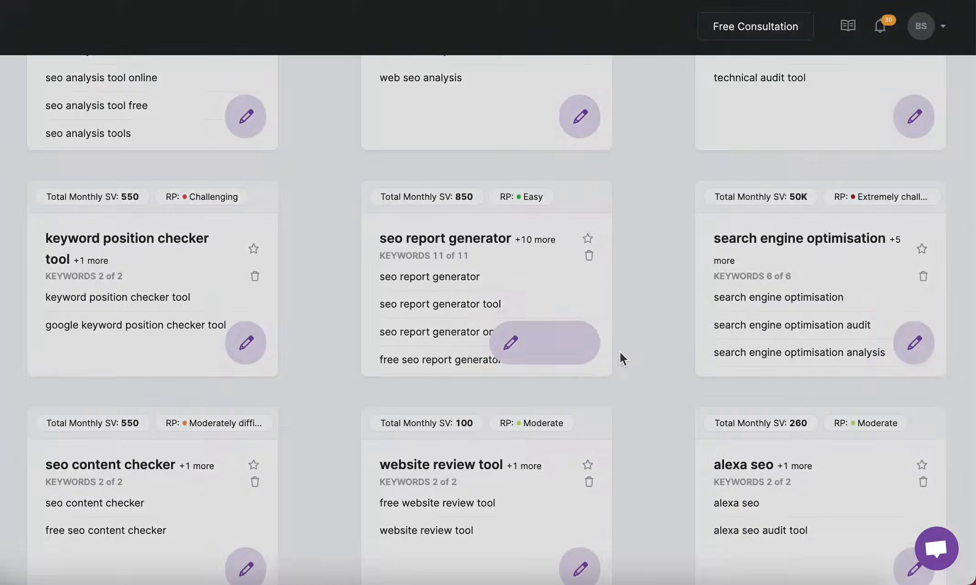
{"action": "left_click", "coordinate": [602, 351]}
Step: Generate AI suggestions for seo report generator, create an article from "The Benefits Of Using A Seo Report Generator Tool", and close the cluster
{"action": "scroll", "coordinate": [414, 407], "scroll_direction": "down", "scroll_amount": 5}
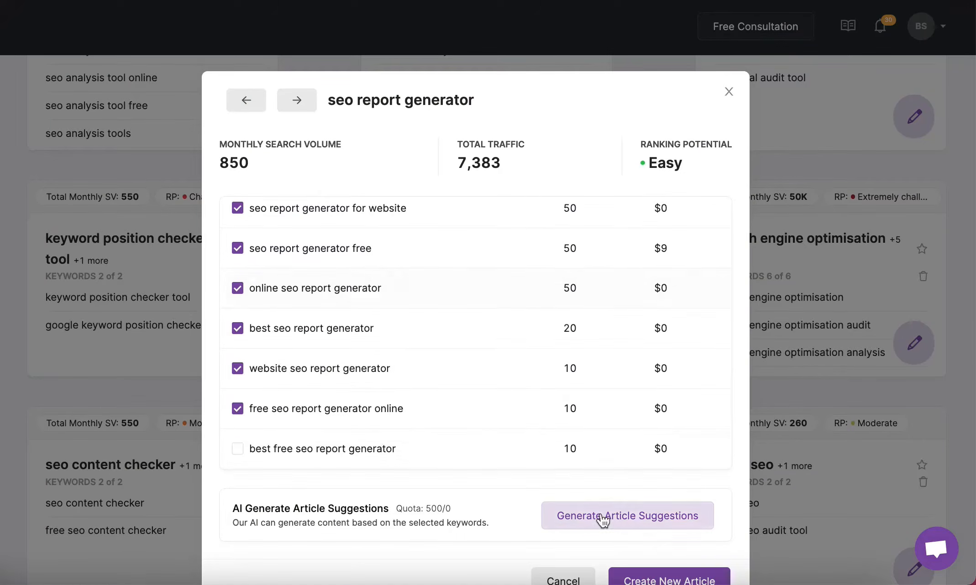
{"action": "scroll", "coordinate": [705, 470], "scroll_direction": "down", "scroll_amount": 1}
{"action": "left_click", "coordinate": [709, 482]}
{"action": "scroll", "coordinate": [647, 513], "scroll_direction": "down", "scroll_amount": 2}
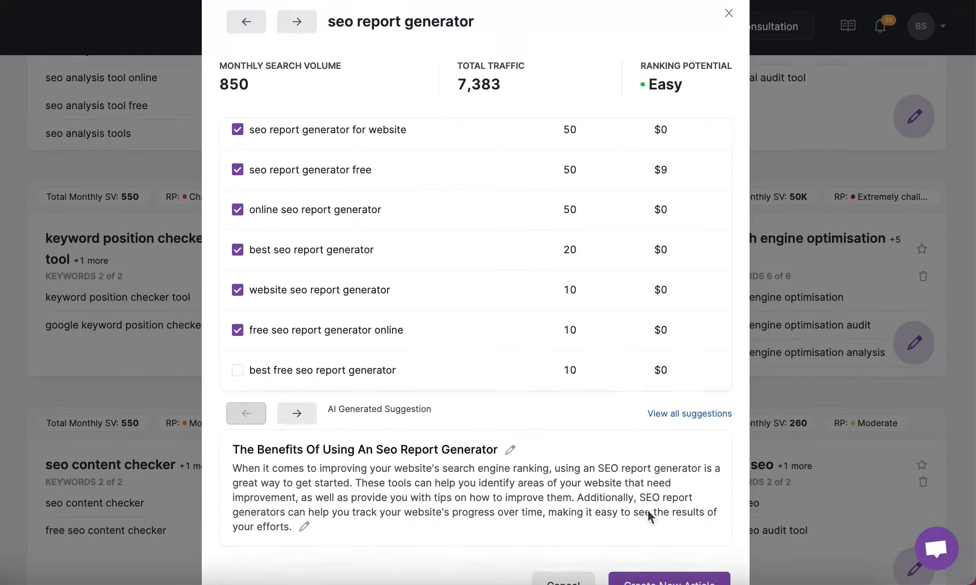
{"action": "left_click", "coordinate": [306, 378]}
{"action": "left_click", "coordinate": [305, 422]}
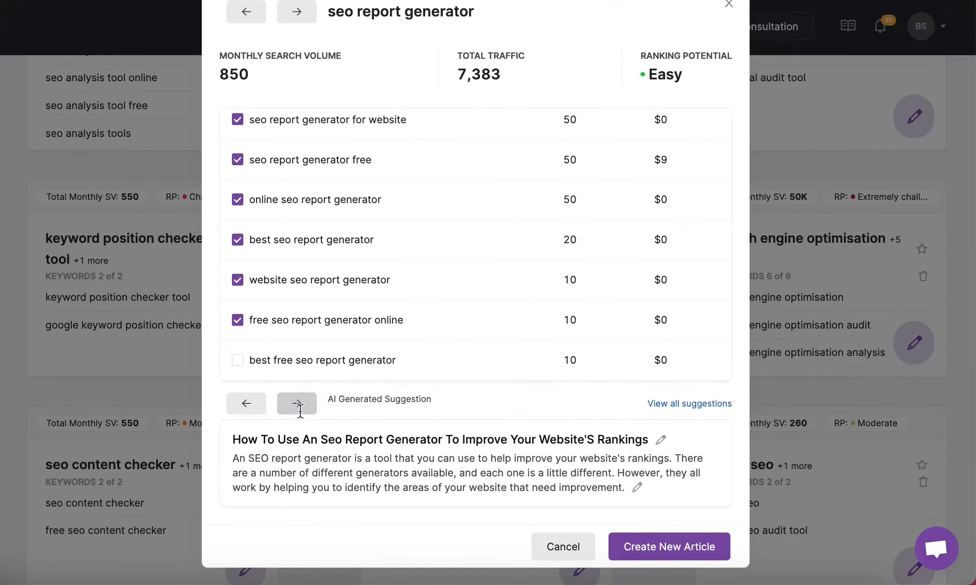
{"action": "left_click", "coordinate": [300, 410]}
{"action": "left_click", "coordinate": [298, 379]}
{"action": "left_click", "coordinate": [299, 382]}
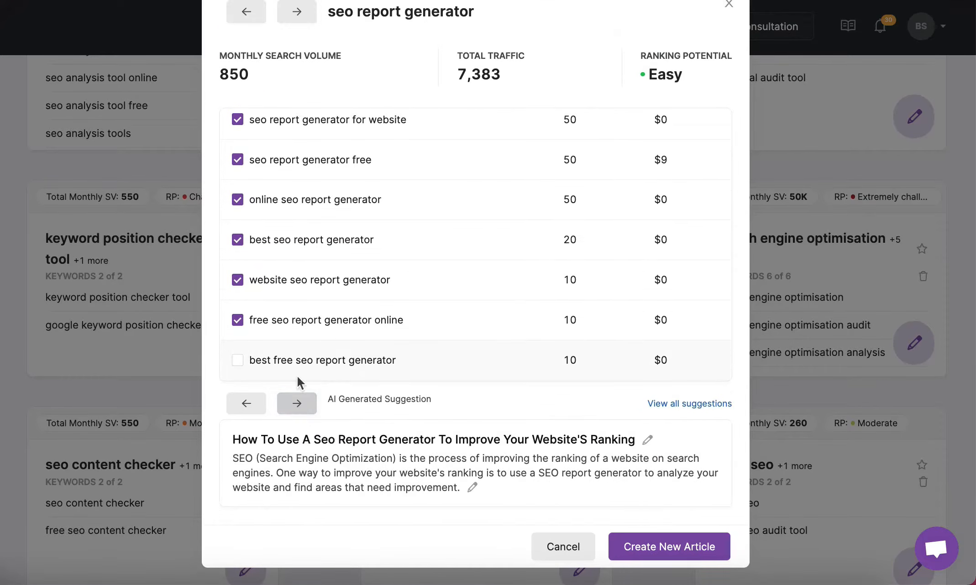
{"action": "left_click", "coordinate": [301, 404]}
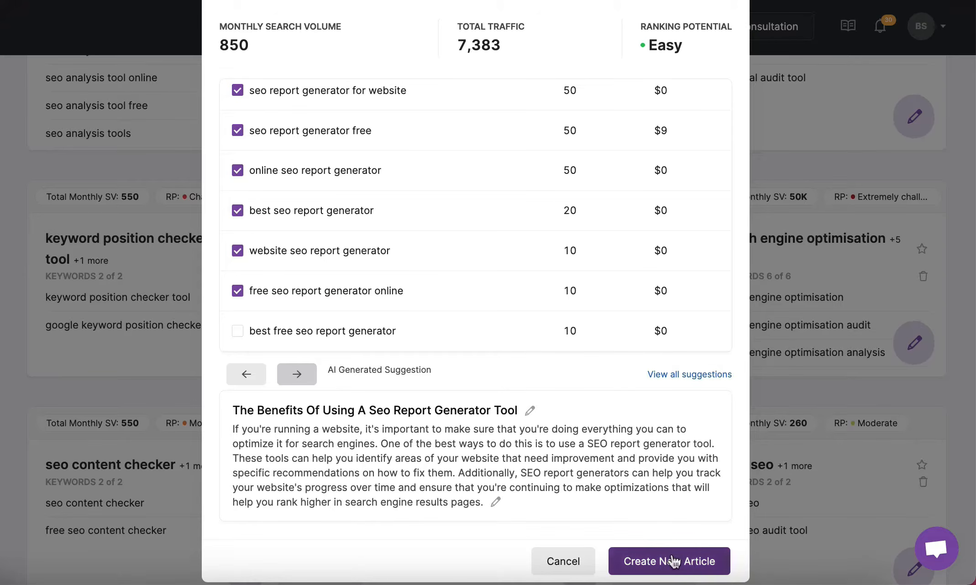
{"action": "left_click", "coordinate": [728, 91]}
Step: Find the technical audit checklist topic cluster with moderate ranking potential and open it
{"action": "scroll", "coordinate": [581, 411], "scroll_direction": "down", "scroll_amount": 15}
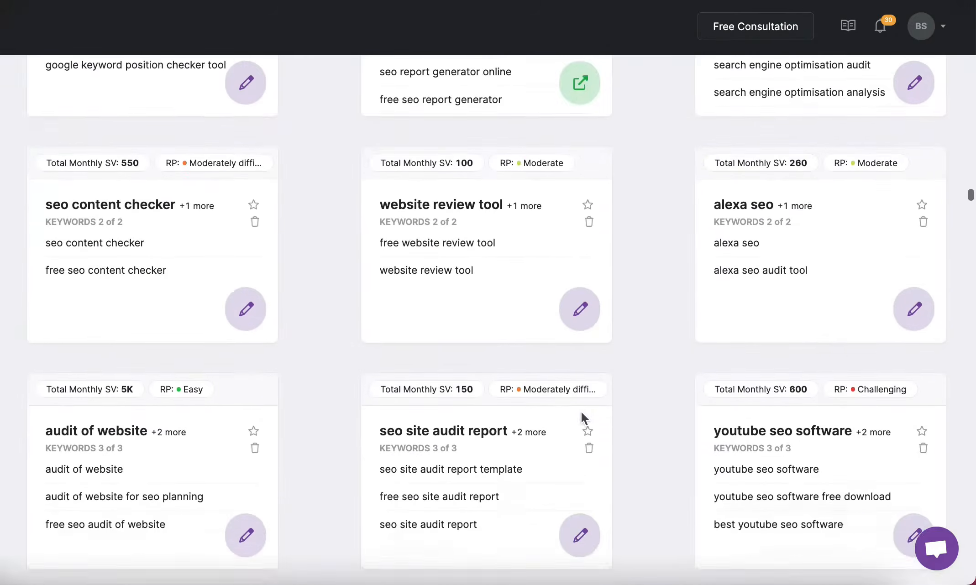
{"action": "scroll", "coordinate": [669, 441], "scroll_direction": "down", "scroll_amount": 10}
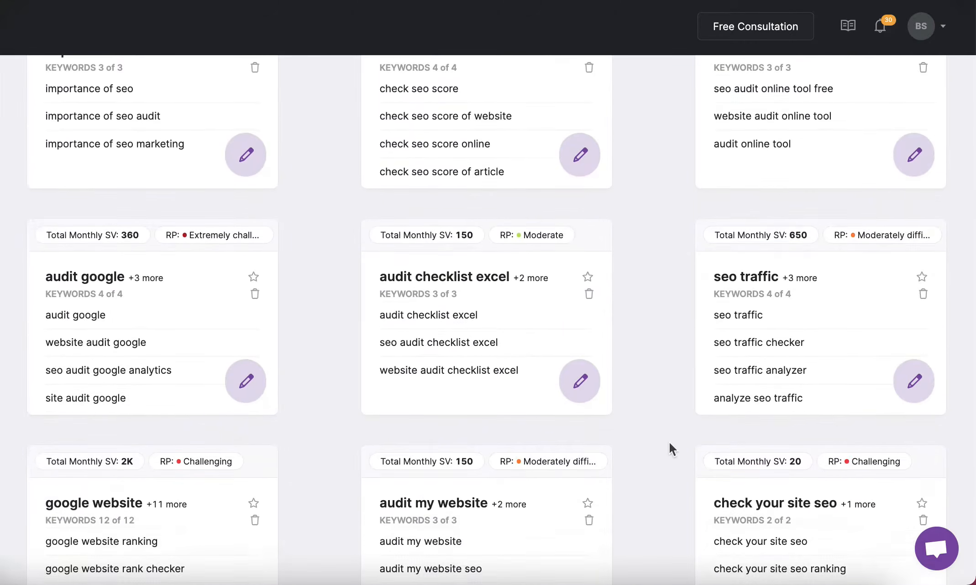
{"action": "scroll", "coordinate": [670, 443], "scroll_direction": "down", "scroll_amount": 10}
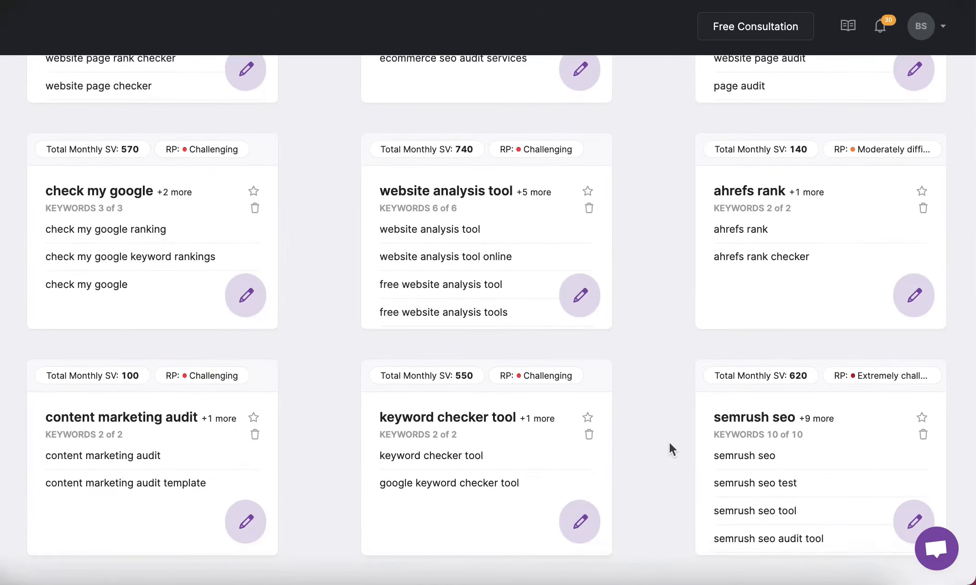
{"action": "scroll", "coordinate": [668, 441], "scroll_direction": "down", "scroll_amount": 10}
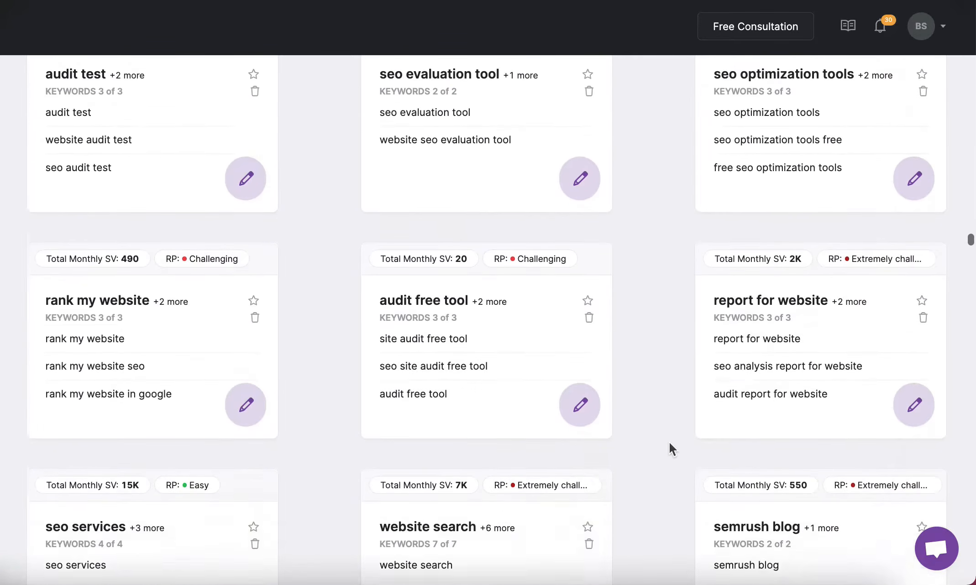
{"action": "scroll", "coordinate": [668, 441], "scroll_direction": "down", "scroll_amount": 12}
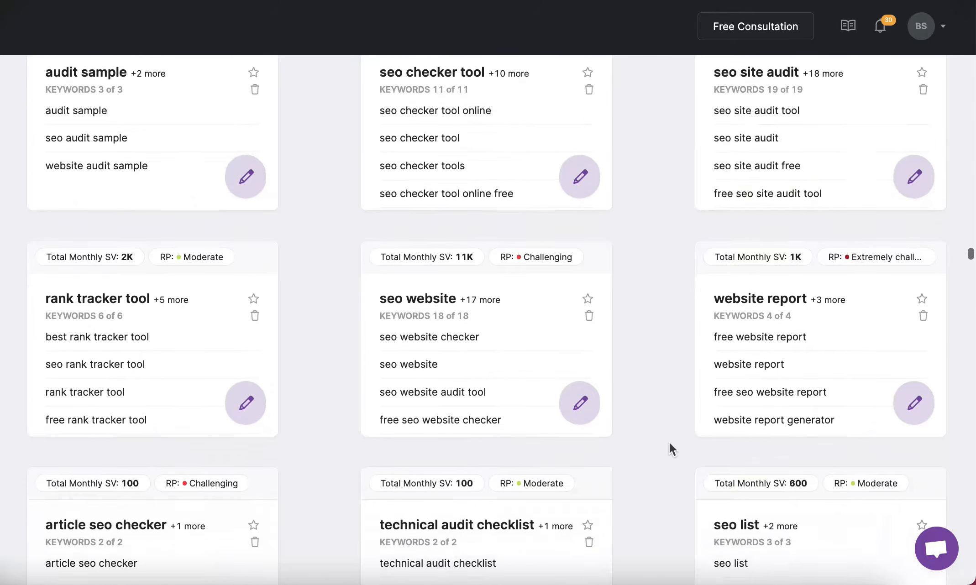
{"action": "scroll", "coordinate": [668, 442], "scroll_direction": "down", "scroll_amount": 6}
{"action": "left_click", "coordinate": [578, 288]}
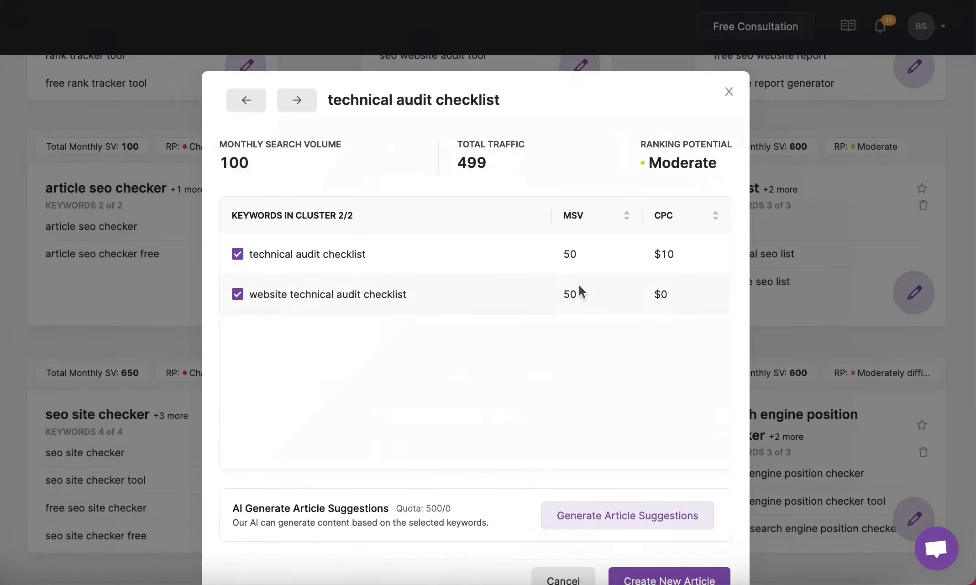
Step: Generate AI suggestions for technical audit checklist, create an article from "10-Point Website Technical Audit Checklist", and close the cluster
{"action": "left_click", "coordinate": [578, 515]}
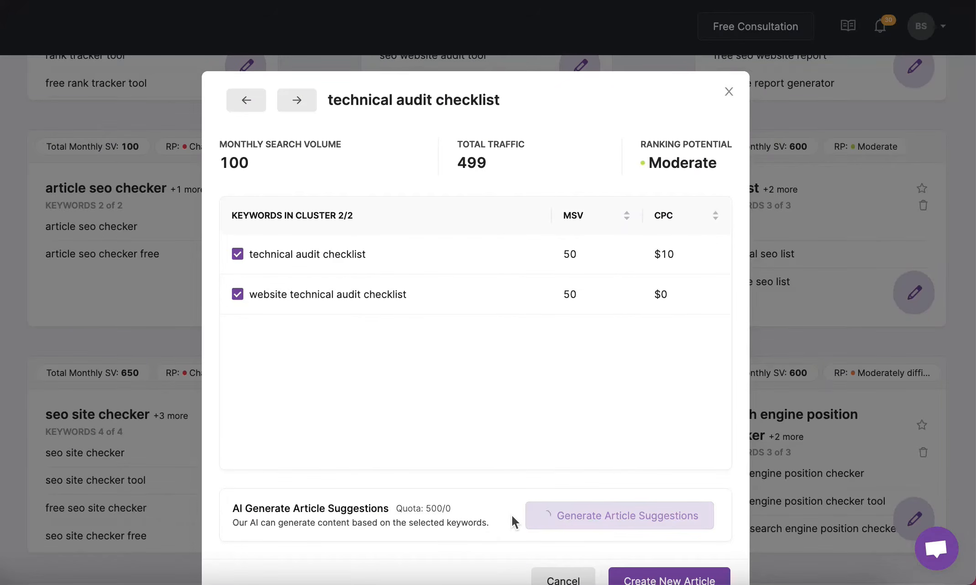
{"action": "scroll", "coordinate": [465, 540], "scroll_direction": "down", "scroll_amount": 2}
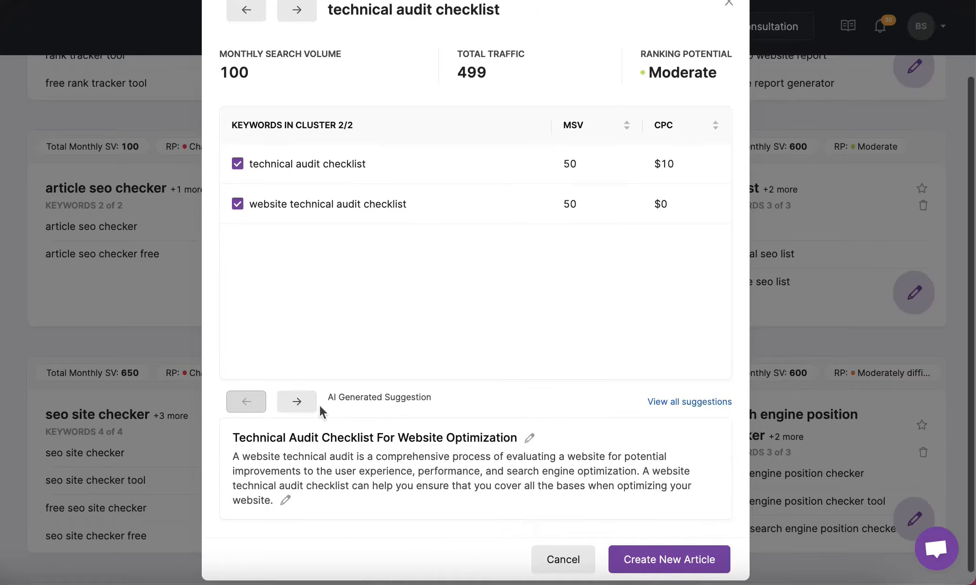
{"action": "left_click", "coordinate": [298, 405]}
{"action": "left_click", "coordinate": [297, 404]}
{"action": "left_click", "coordinate": [246, 403]}
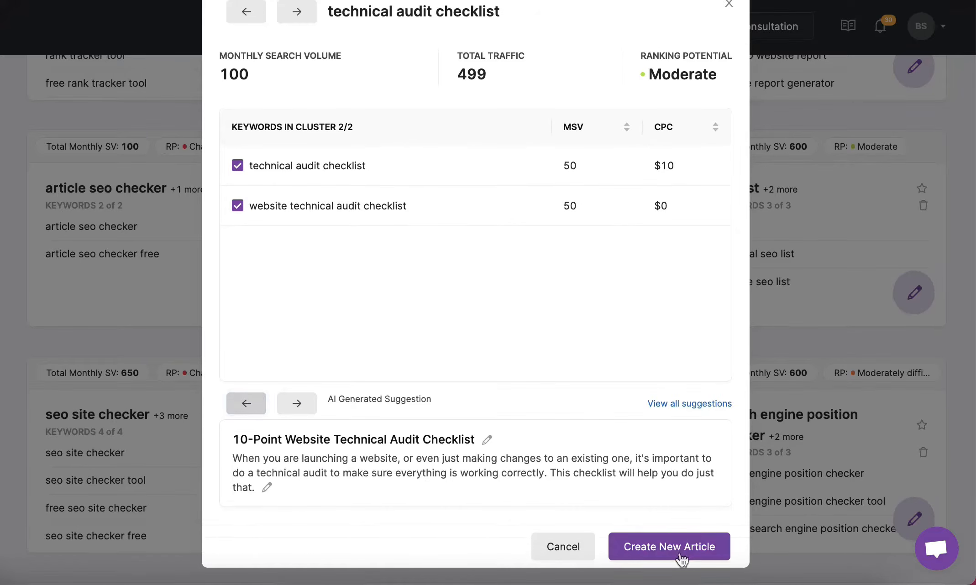
{"action": "left_click", "coordinate": [674, 552]}
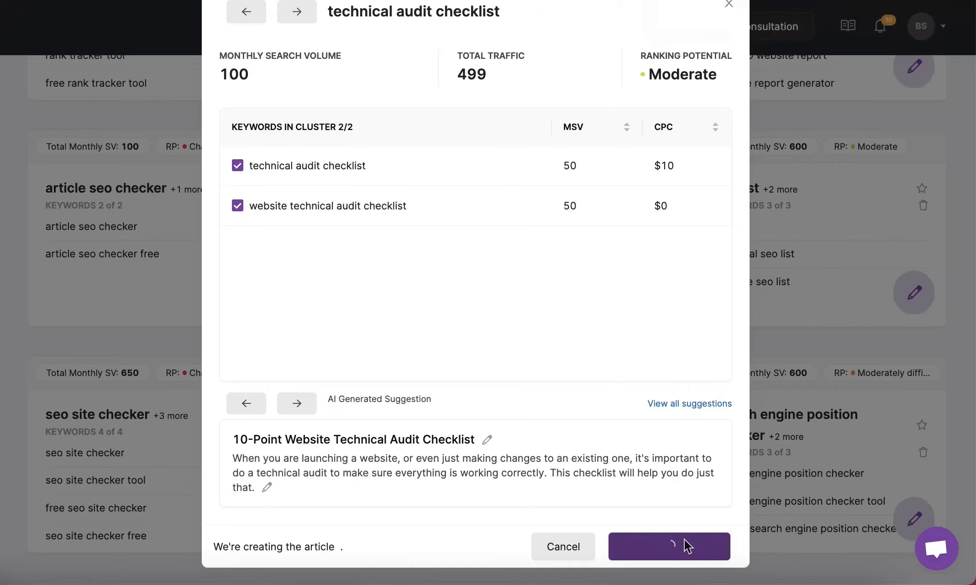
{"action": "key", "text": "Escape"}
Step: Find the white label seo audit topic cluster with easy ranking potential and open it
{"action": "scroll", "coordinate": [552, 316], "scroll_direction": "down", "scroll_amount": 15}
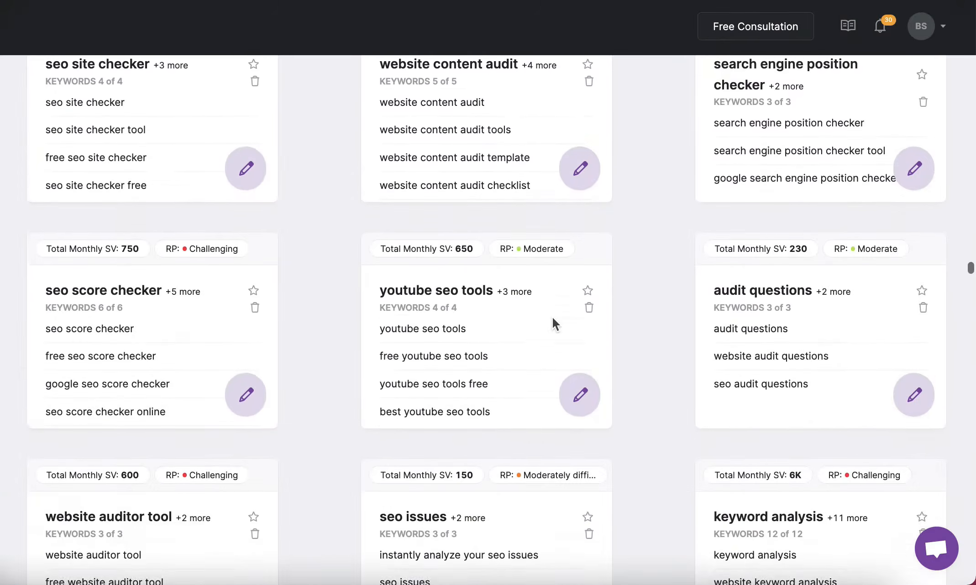
{"action": "scroll", "coordinate": [664, 367], "scroll_direction": "down", "scroll_amount": 7}
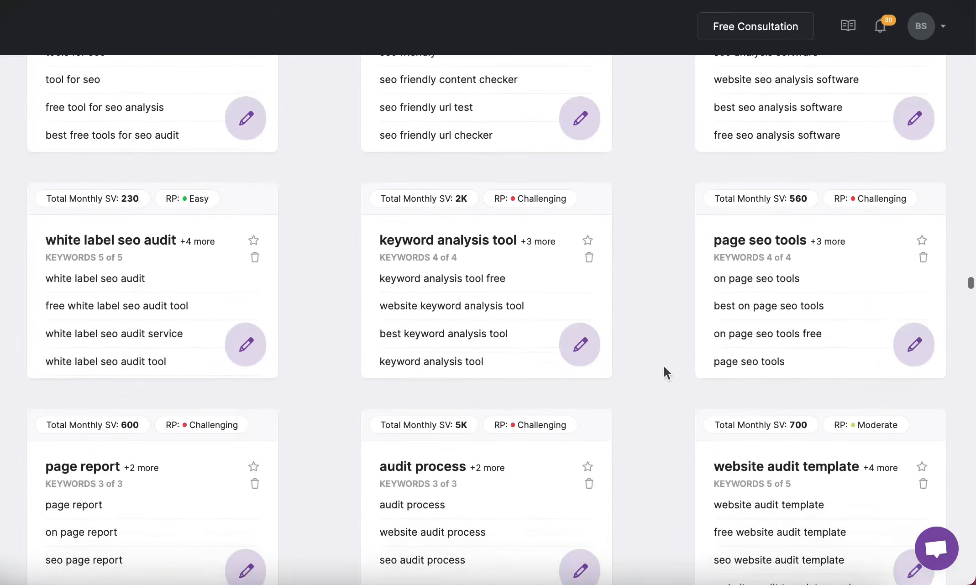
{"action": "left_click", "coordinate": [256, 320]}
Step: Generate AI suggestions for white label seo audit, create an article from "3.The Benefits Of Using A White Label Seo Audit Service", and close the cluster
{"action": "left_click", "coordinate": [601, 485]}
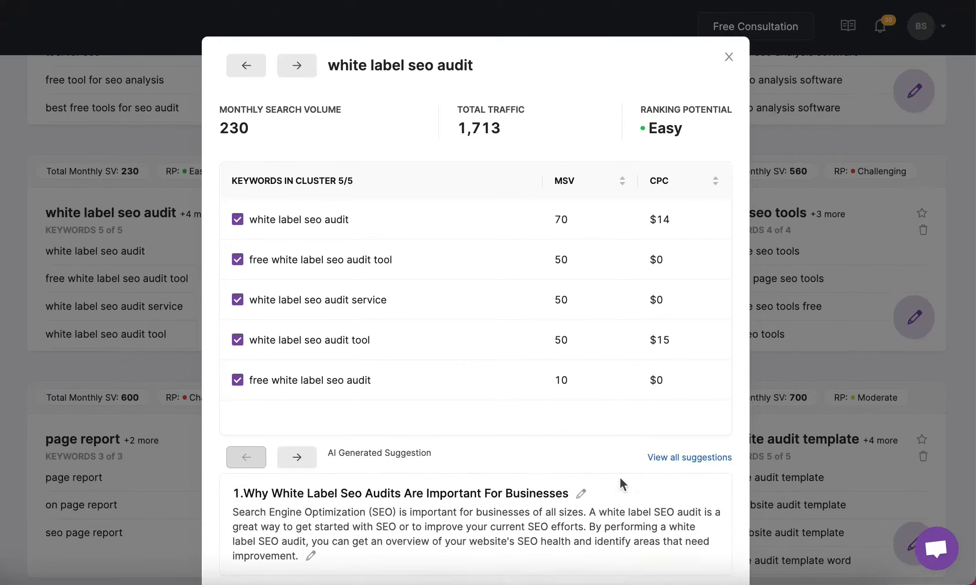
{"action": "scroll", "coordinate": [619, 477], "scroll_direction": "down", "scroll_amount": 2}
{"action": "left_click", "coordinate": [296, 403]}
{"action": "left_click", "coordinate": [297, 404]}
{"action": "left_click", "coordinate": [297, 404]}
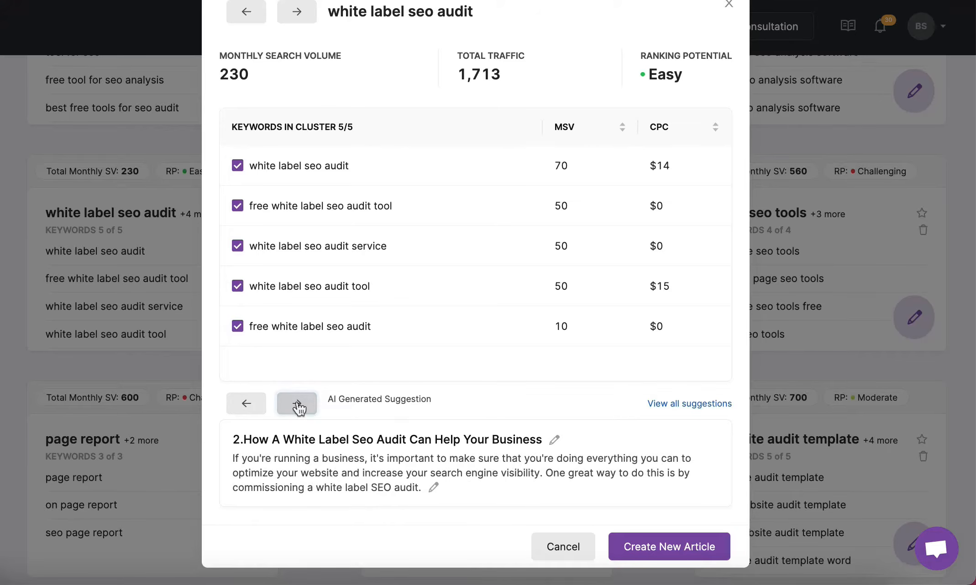
{"action": "left_click", "coordinate": [246, 404]}
{"action": "left_click", "coordinate": [246, 404]}
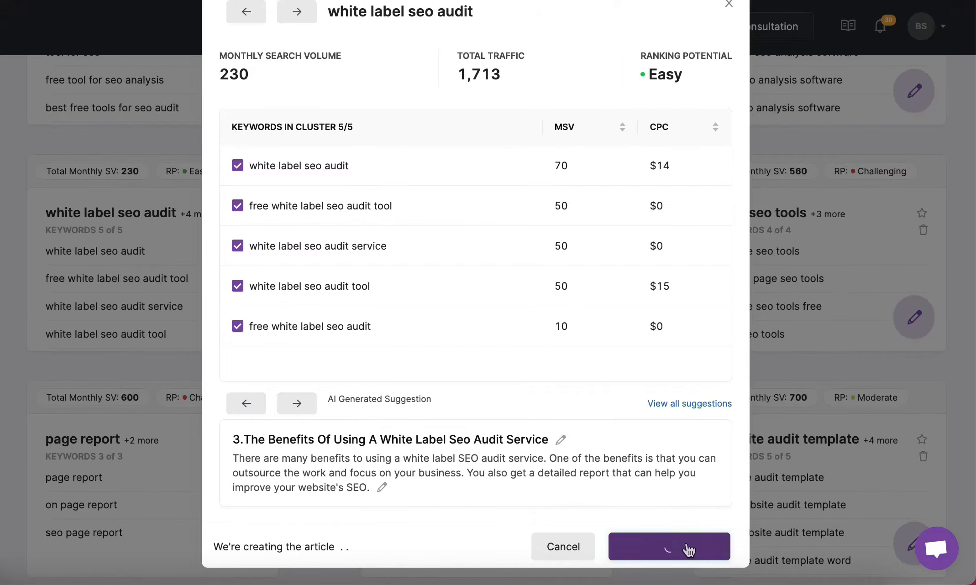
{"action": "left_click", "coordinate": [729, 93]}
Step: Find the local seo audit topic cluster among the remaining clusters and open it
{"action": "scroll", "coordinate": [693, 422], "scroll_direction": "down", "scroll_amount": 6}
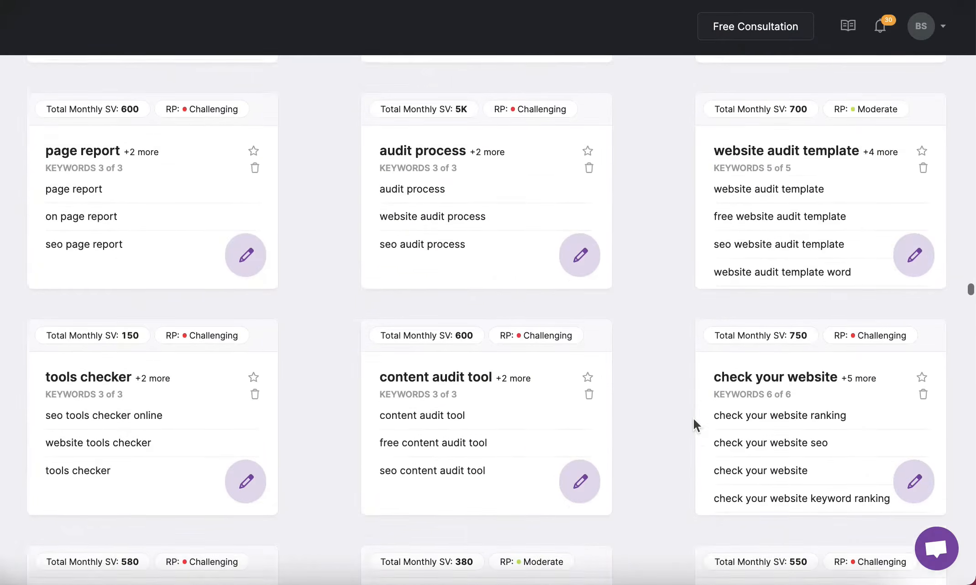
{"action": "scroll", "coordinate": [693, 417], "scroll_direction": "down", "scroll_amount": 10}
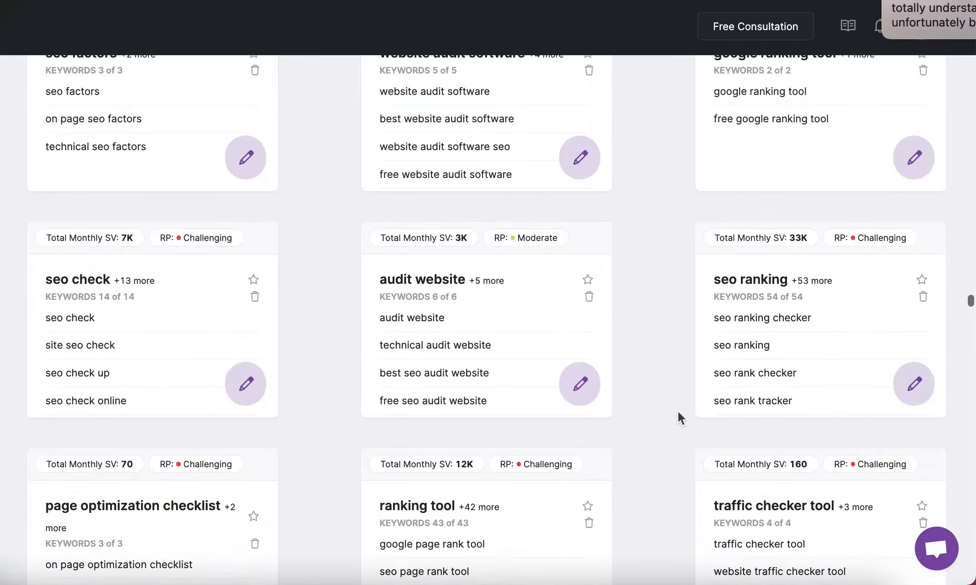
{"action": "scroll", "coordinate": [675, 326], "scroll_direction": "down", "scroll_amount": 15}
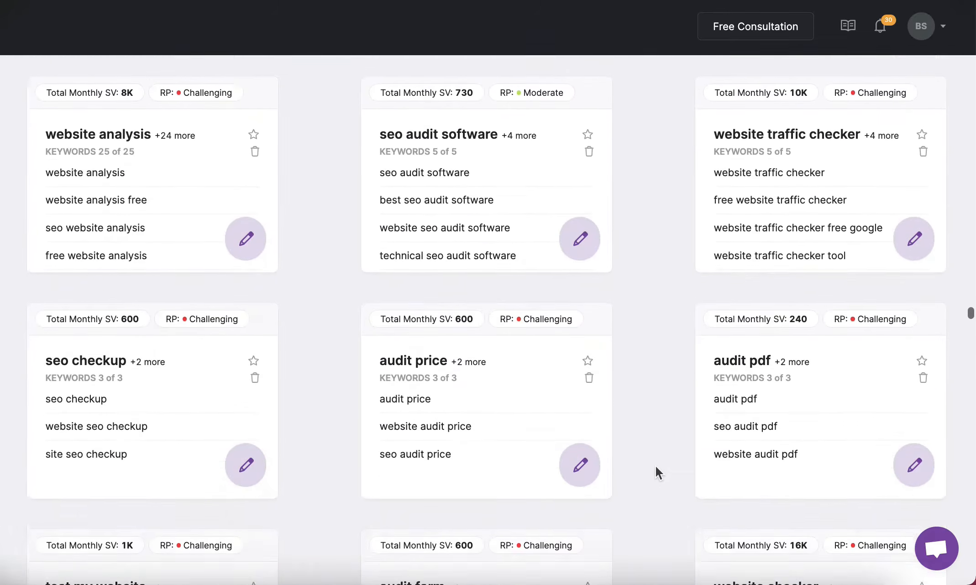
{"action": "scroll", "coordinate": [334, 475], "scroll_direction": "down", "scroll_amount": 10}
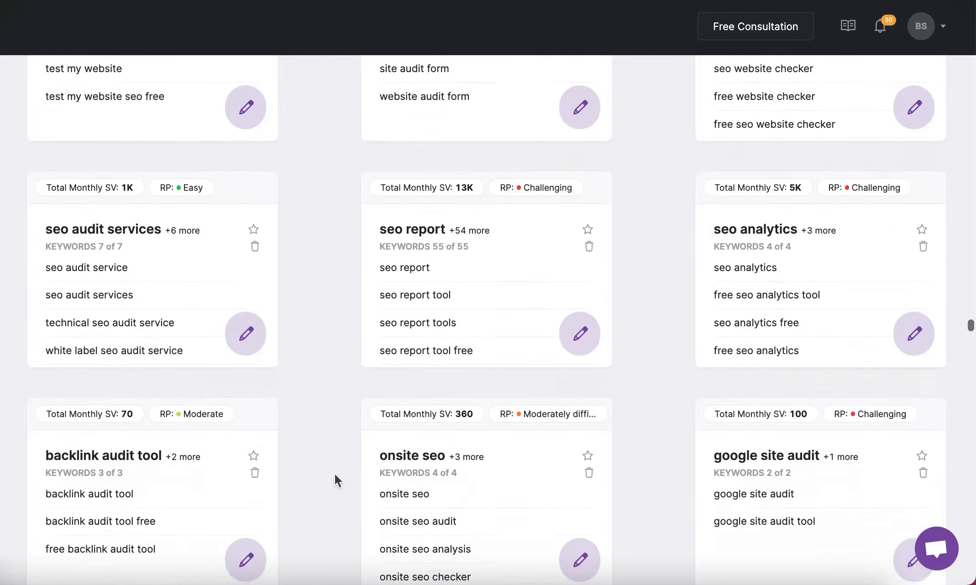
{"action": "scroll", "coordinate": [363, 411], "scroll_direction": "down", "scroll_amount": 14}
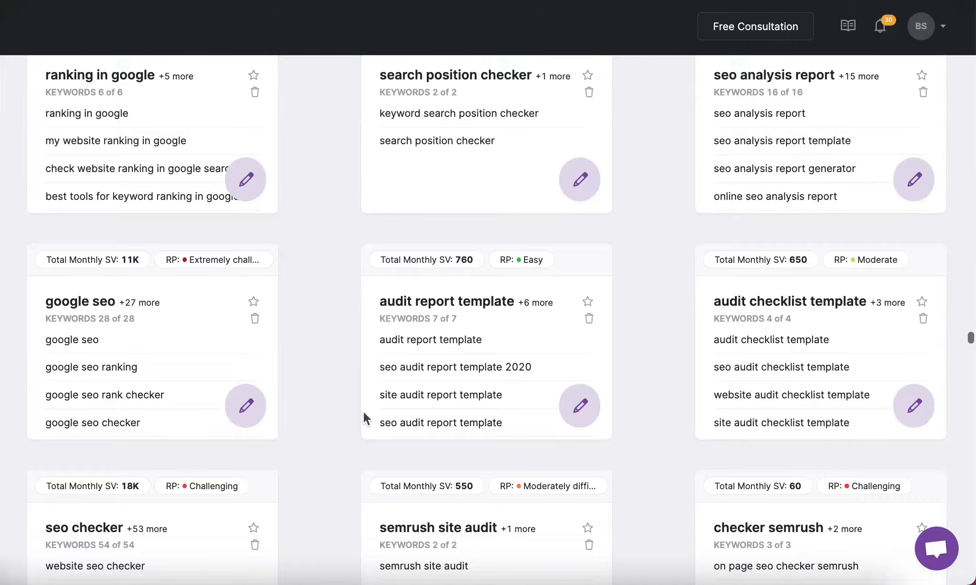
{"action": "scroll", "coordinate": [359, 459], "scroll_direction": "down", "scroll_amount": 9}
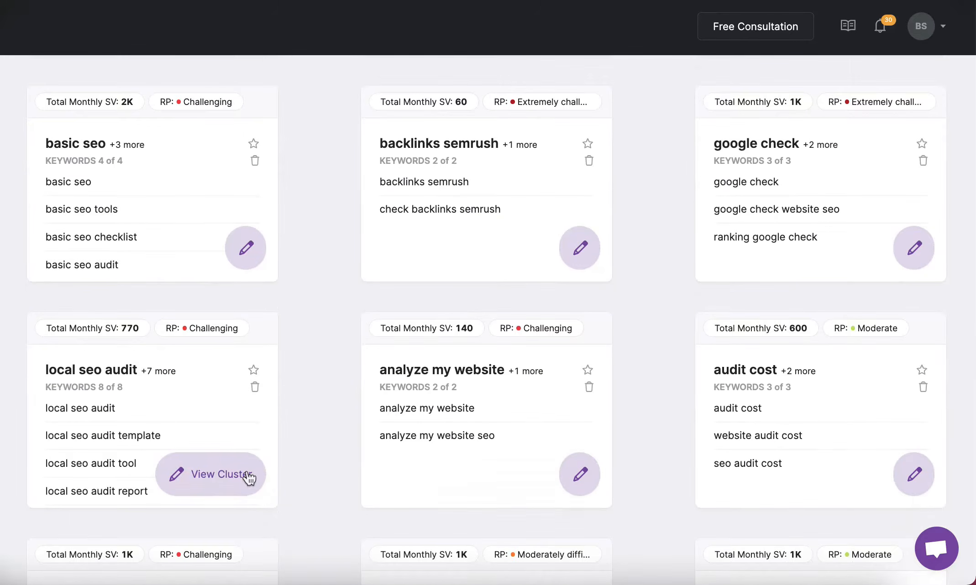
Step: Generate AI suggestions for local seo audit, create an article from "Why Local Seo Audits Are Important", and close the cluster
{"action": "scroll", "coordinate": [422, 340], "scroll_direction": "down", "scroll_amount": 2}
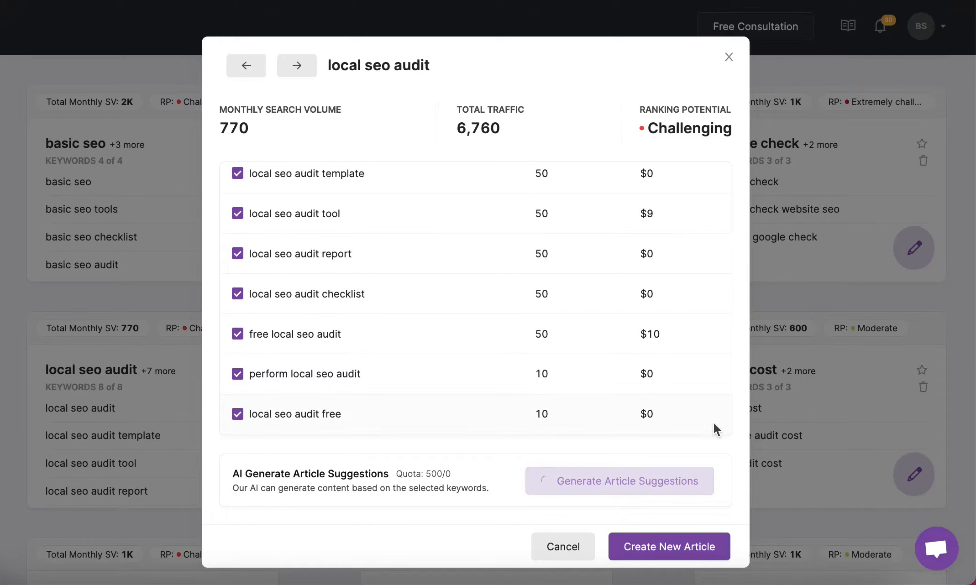
{"action": "left_click", "coordinate": [300, 404]}
{"action": "left_click", "coordinate": [302, 394]}
{"action": "left_click", "coordinate": [301, 393]}
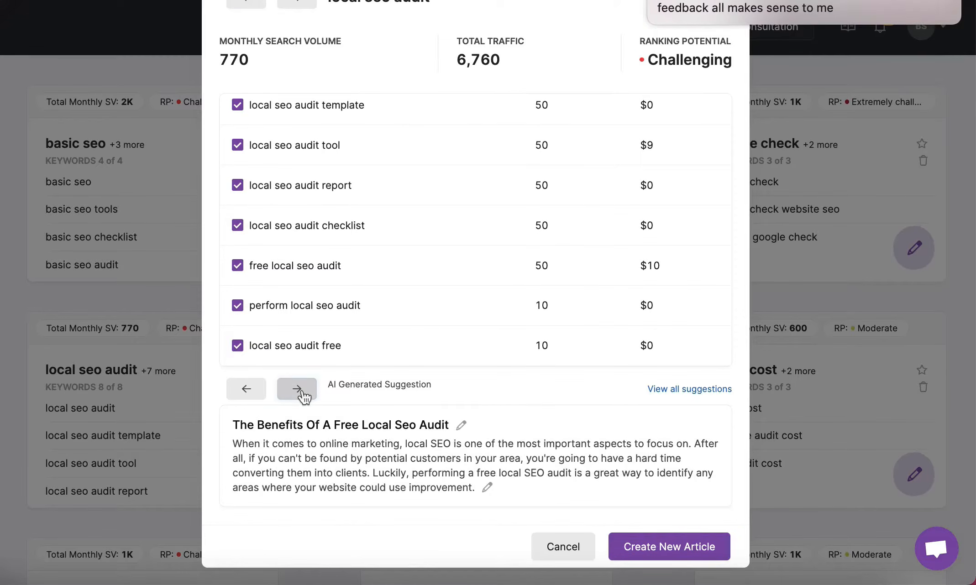
{"action": "left_click", "coordinate": [301, 395]}
{"action": "left_click", "coordinate": [684, 554]}
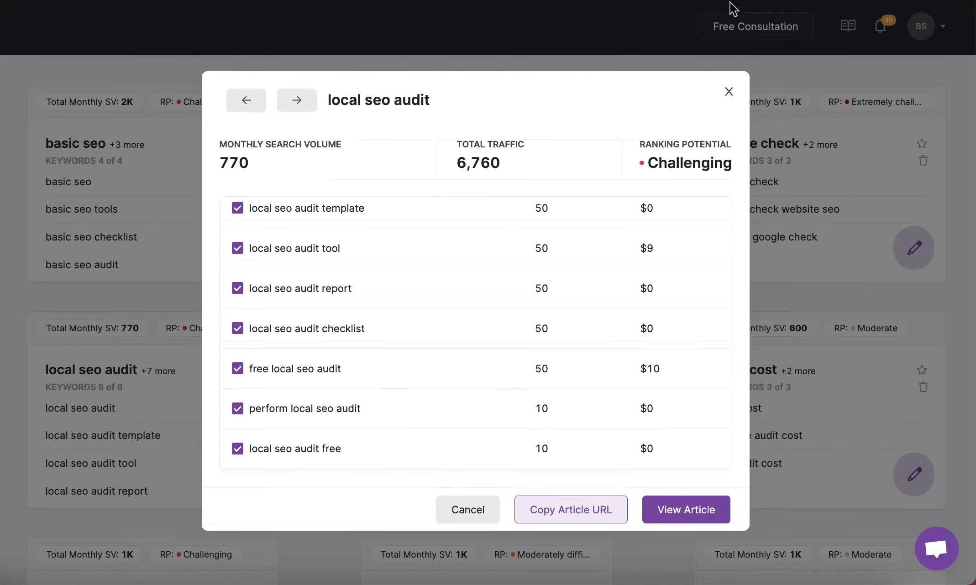
{"action": "left_click", "coordinate": [729, 93]}
Step: Find the audit steps topic cluster with moderate ranking potential, open it, and generate AI suggestions
{"action": "scroll", "coordinate": [550, 367], "scroll_direction": "down", "scroll_amount": 15}
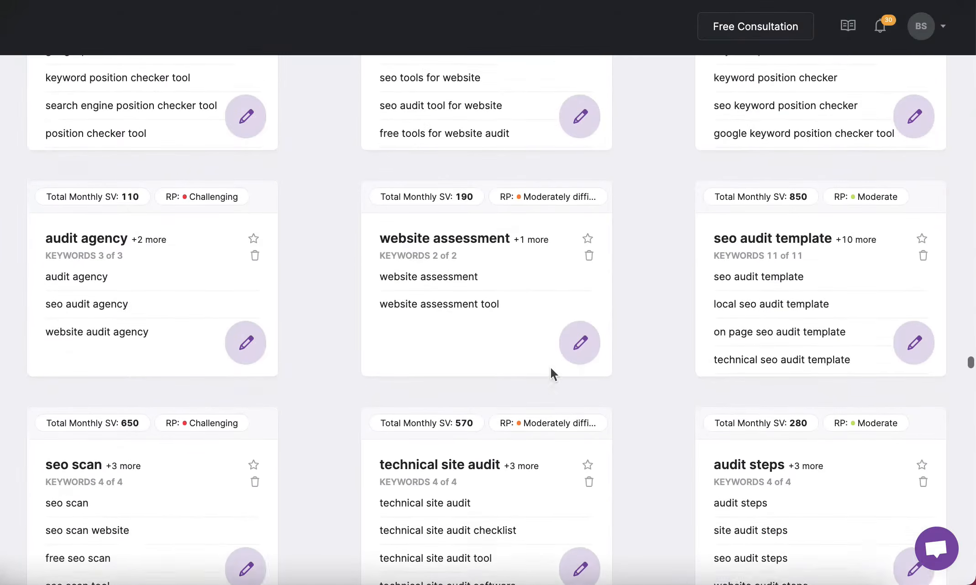
{"action": "scroll", "coordinate": [551, 368], "scroll_direction": "down", "scroll_amount": 5}
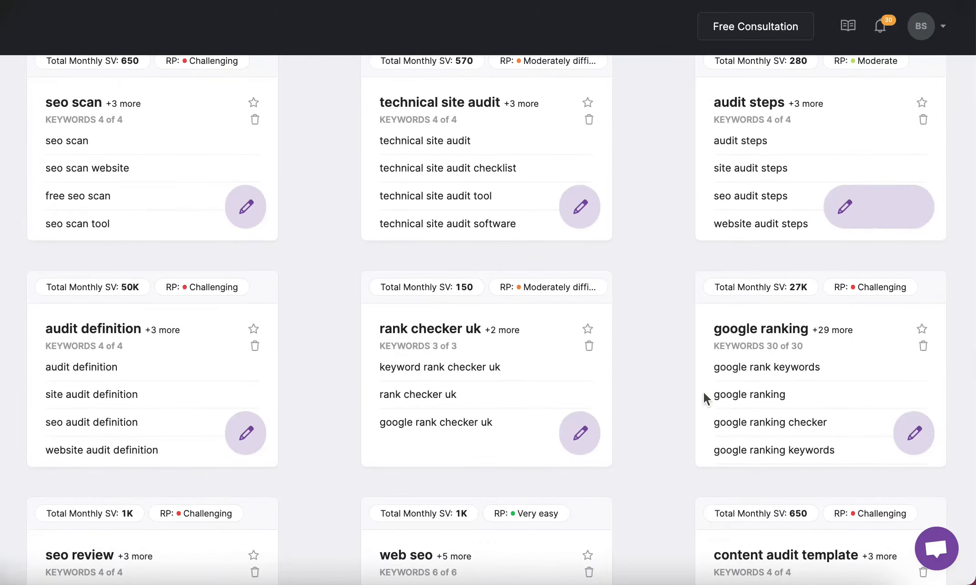
{"action": "left_click", "coordinate": [910, 232]}
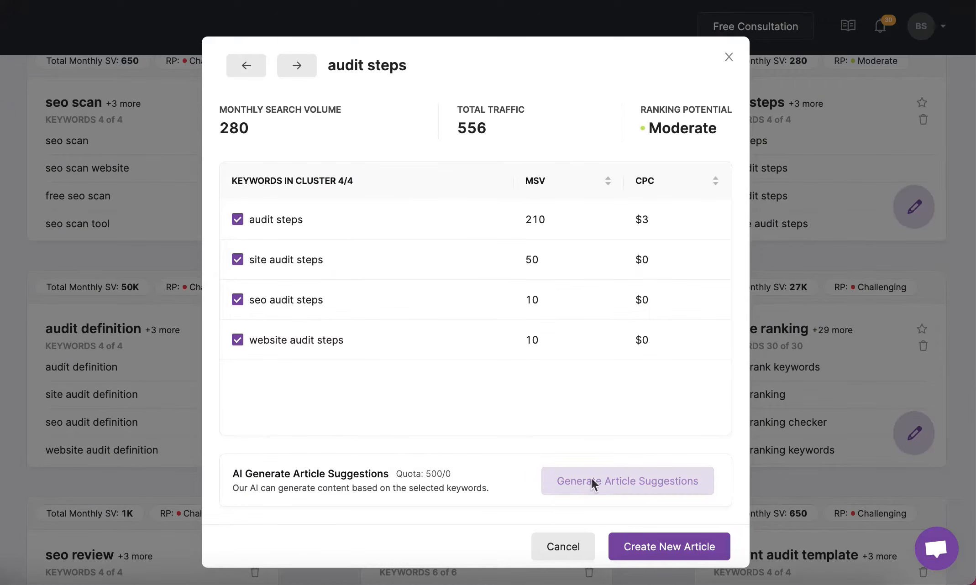
Step: Exclude the keyword "audit steps" from the cluster, create an article from "9 Essential Audit Steps For Any Website", and close the cluster
{"action": "left_click", "coordinate": [237, 220]}
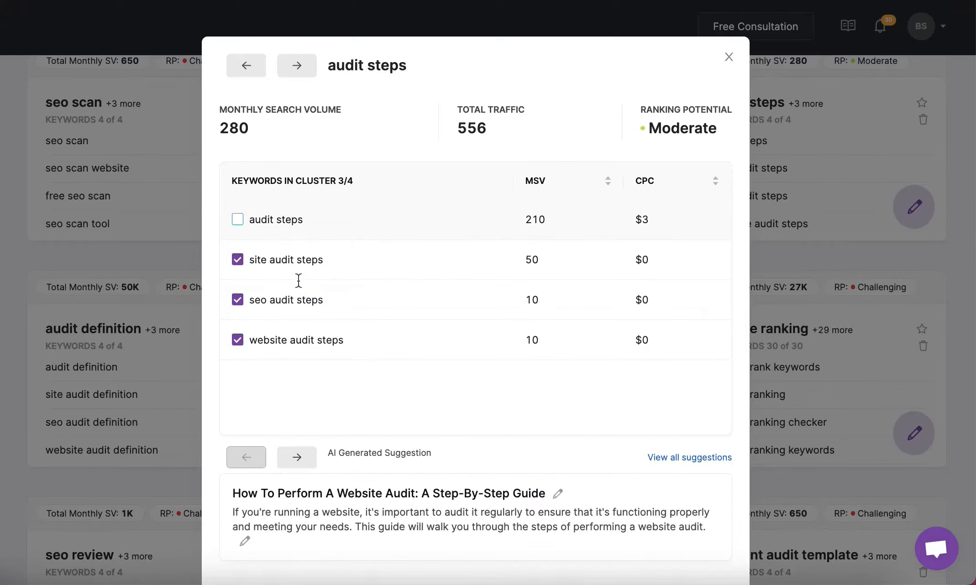
{"action": "scroll", "coordinate": [337, 478], "scroll_direction": "down", "scroll_amount": 2}
{"action": "left_click", "coordinate": [297, 404]}
{"action": "left_click", "coordinate": [296, 404]}
{"action": "left_click", "coordinate": [297, 404]}
{"action": "left_click", "coordinate": [297, 404]}
{"action": "left_click", "coordinate": [297, 403]}
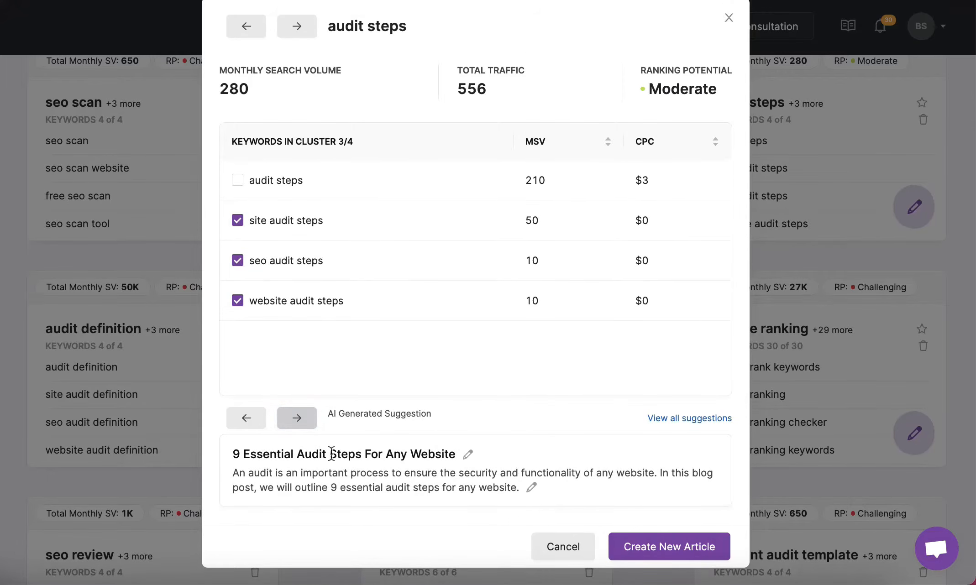
{"action": "left_click", "coordinate": [662, 547]}
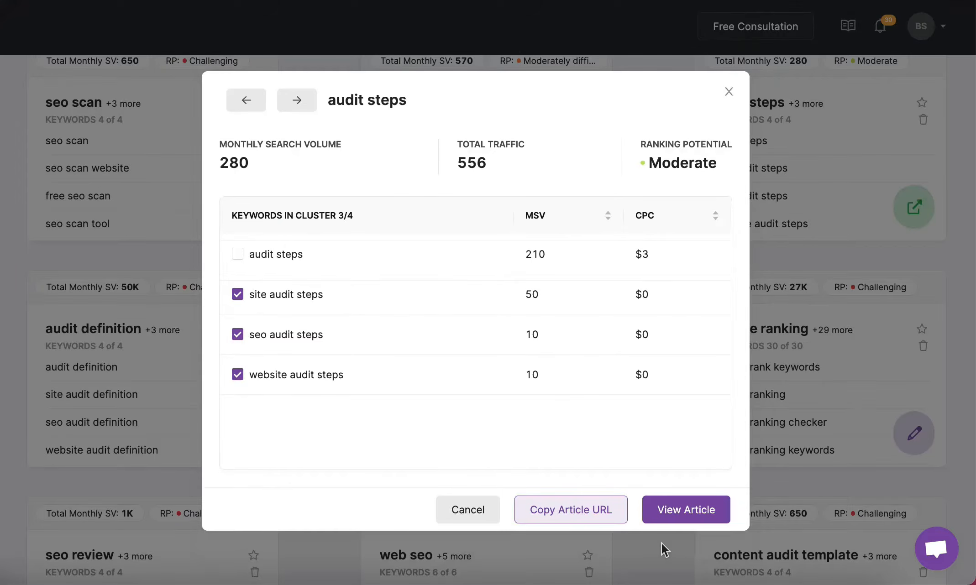
{"action": "left_click", "coordinate": [730, 93]}
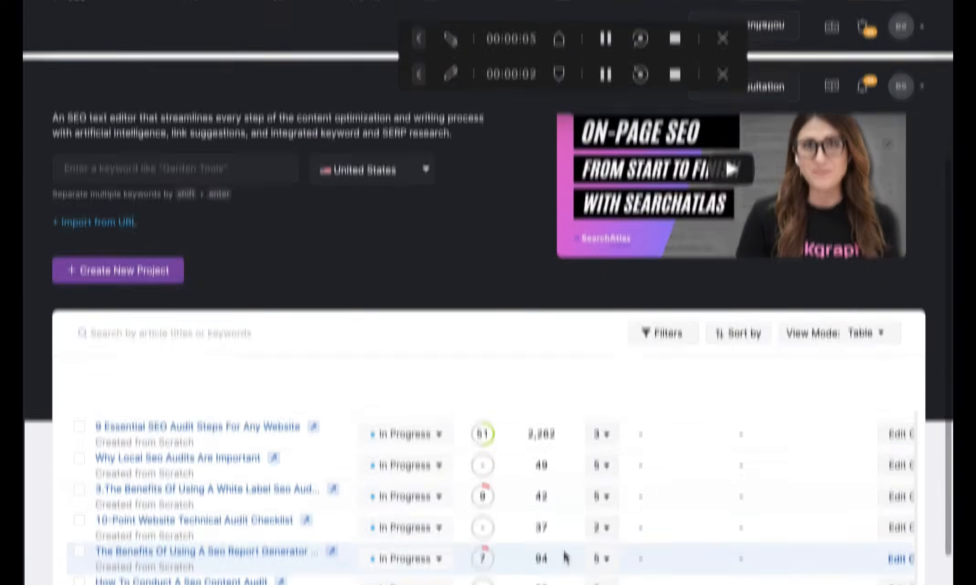
Step: Look through the created articles and open the one about the benefits of using a Seo Report Generator Tool for editing
{"action": "scroll", "coordinate": [563, 502], "scroll_direction": "down", "scroll_amount": 3}
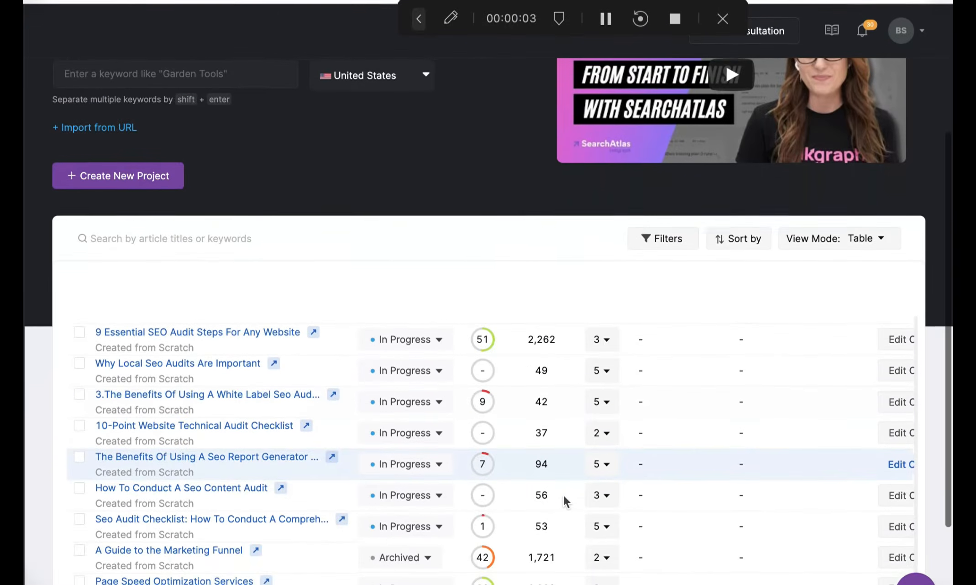
{"action": "scroll", "coordinate": [258, 545], "scroll_direction": "down", "scroll_amount": 1}
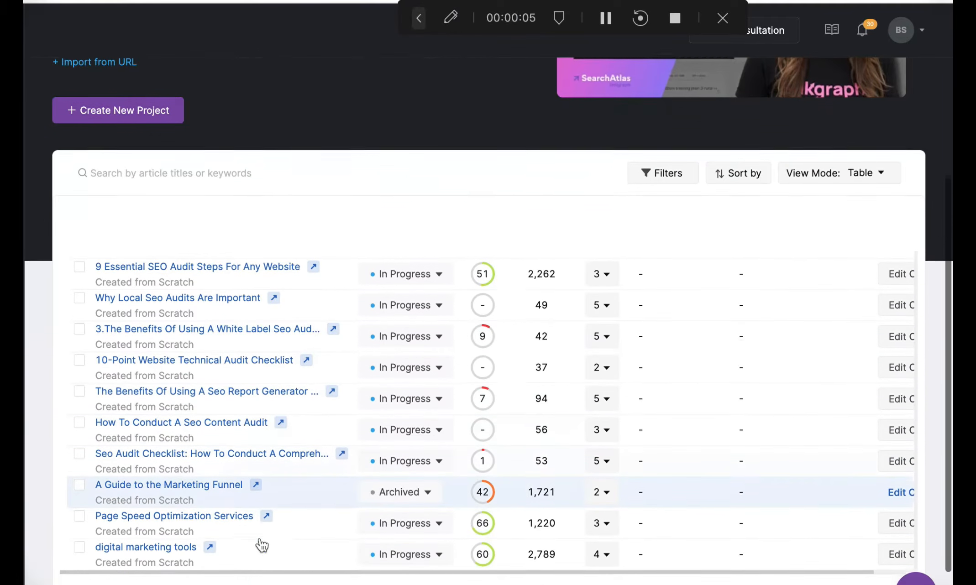
{"action": "scroll", "coordinate": [261, 544], "scroll_direction": "up", "scroll_amount": 1}
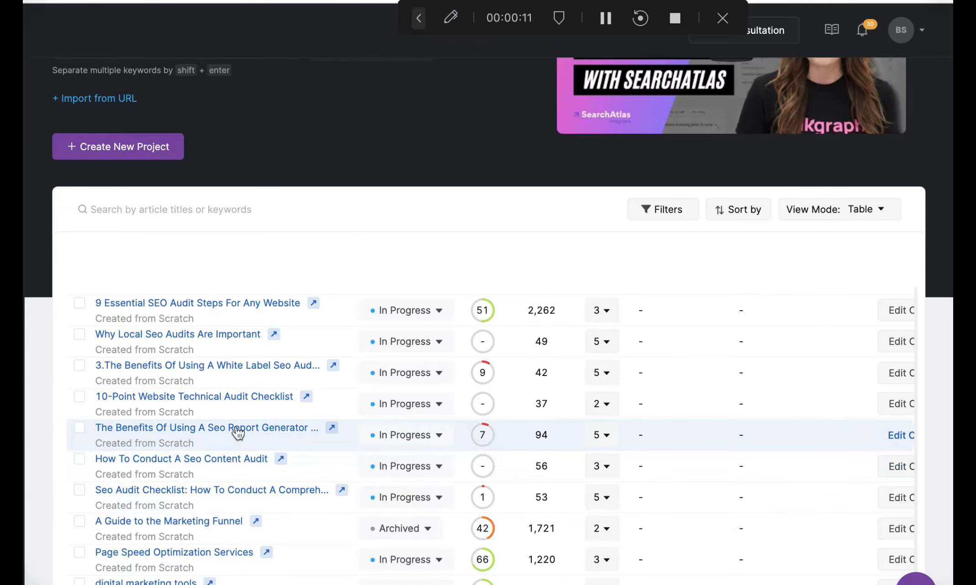
{"action": "left_click", "coordinate": [254, 428]}
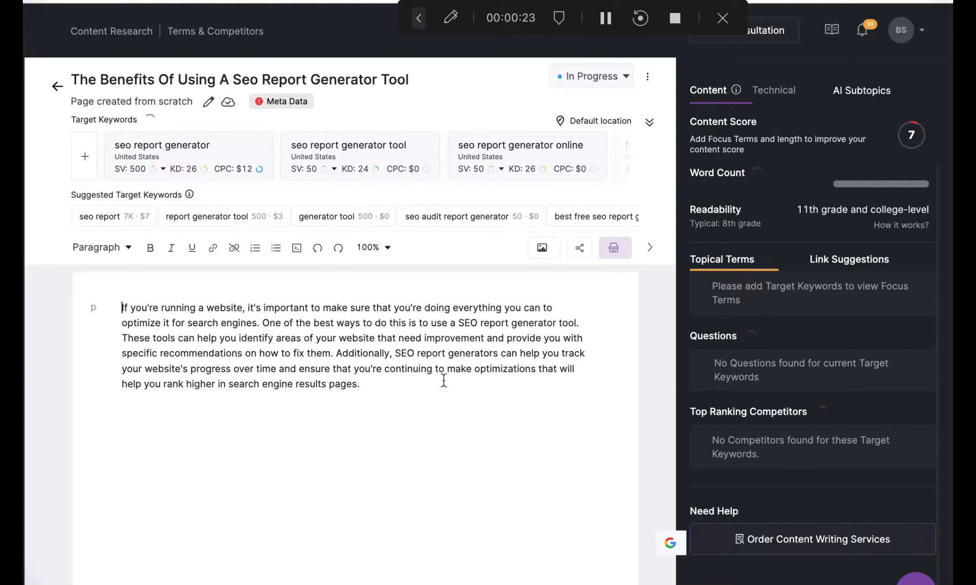
Step: Split the introduction into a new paragraph at "Additionally" and add an empty paragraph at the end of the text
{"action": "left_click", "coordinate": [335, 353]}
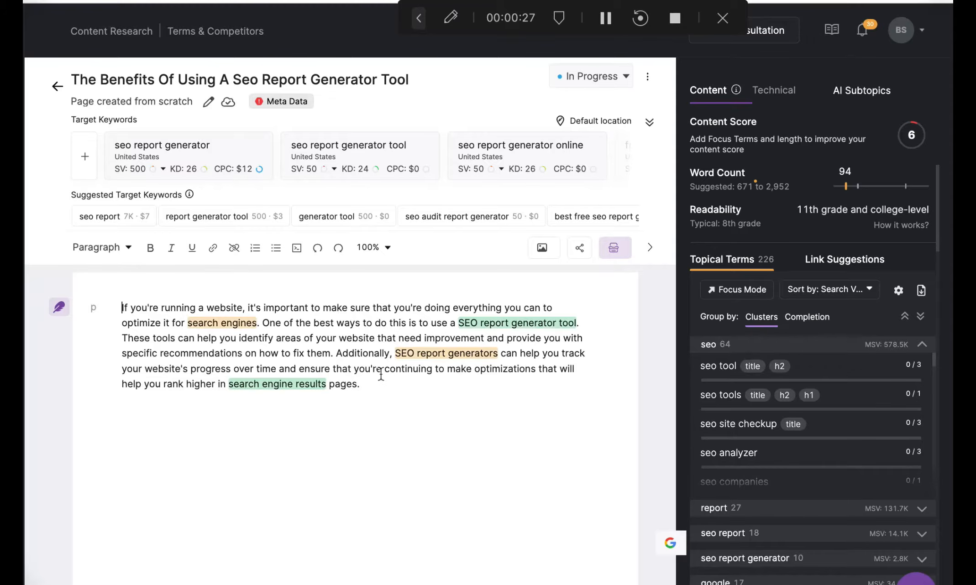
{"action": "key", "text": "Return"}
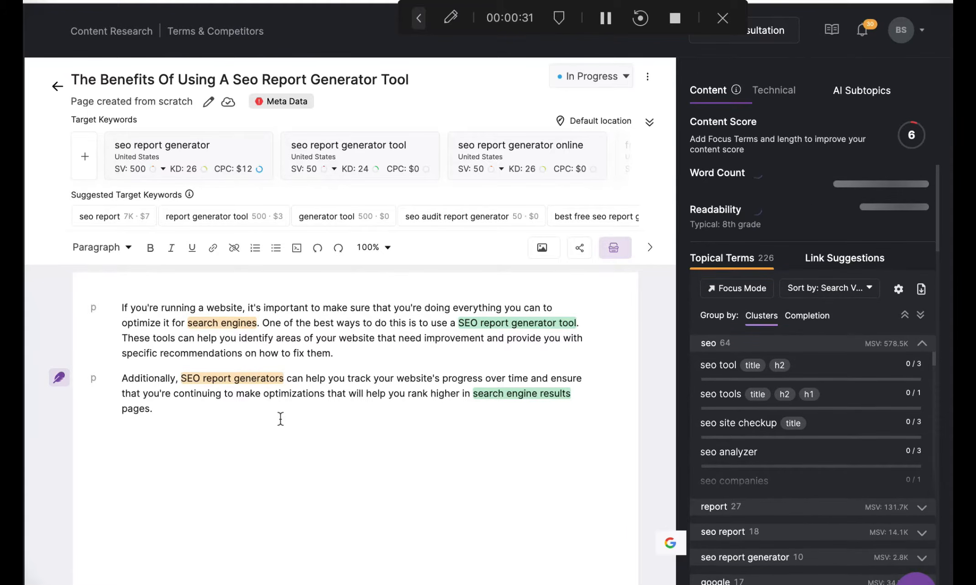
{"action": "left_click", "coordinate": [185, 406]}
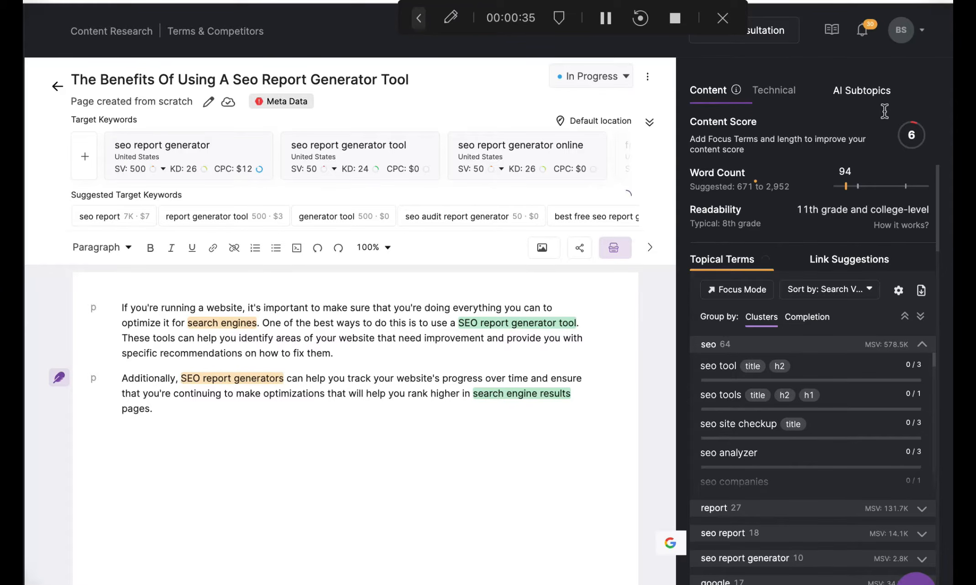
Step: Generate an AI subtopics outline and add the "How to Use an SEO Report Generator" section to the article
{"action": "left_click", "coordinate": [831, 90]}
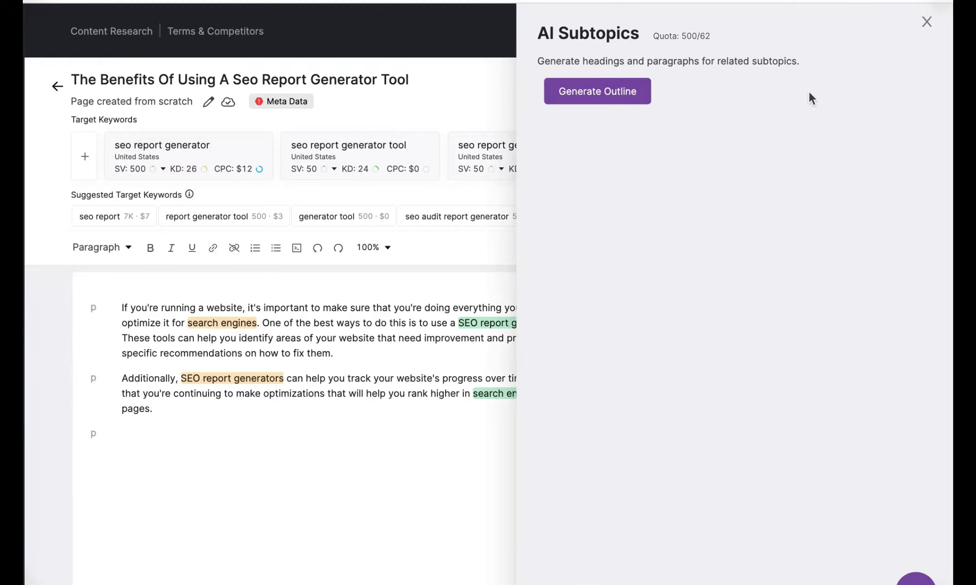
{"action": "left_click", "coordinate": [591, 90]}
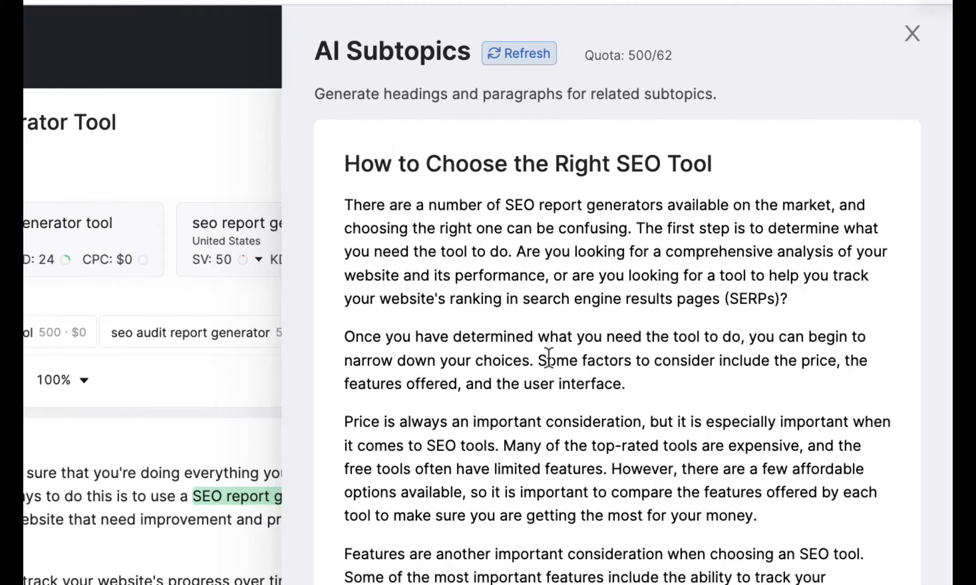
{"action": "scroll", "coordinate": [548, 356], "scroll_direction": "down", "scroll_amount": 10}
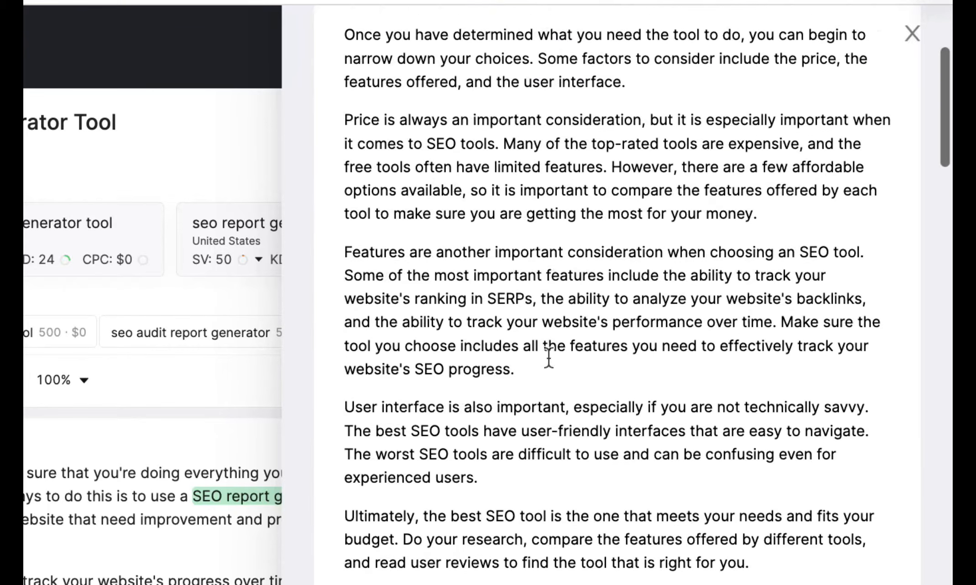
{"action": "scroll", "coordinate": [548, 358], "scroll_direction": "down", "scroll_amount": 12}
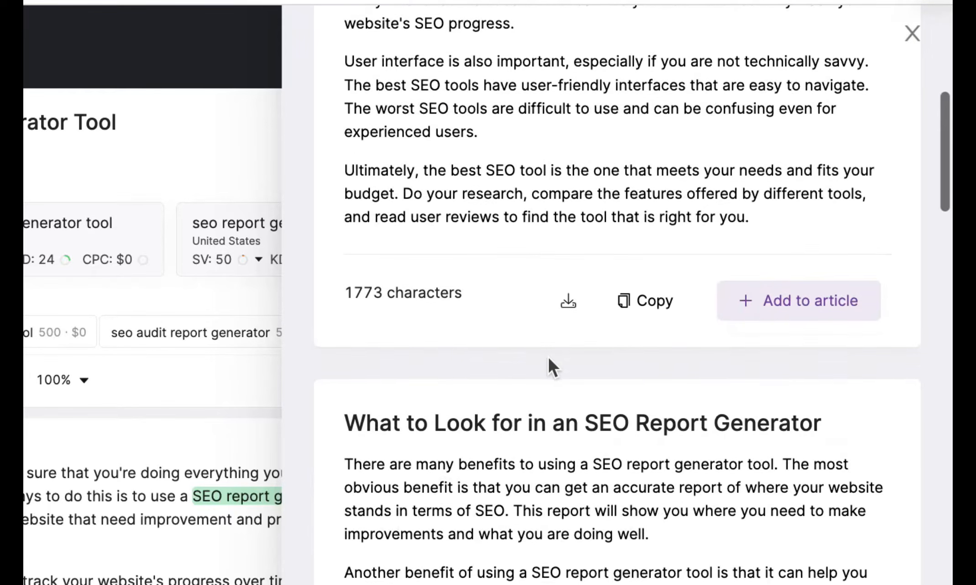
{"action": "scroll", "coordinate": [548, 357], "scroll_direction": "down", "scroll_amount": 5}
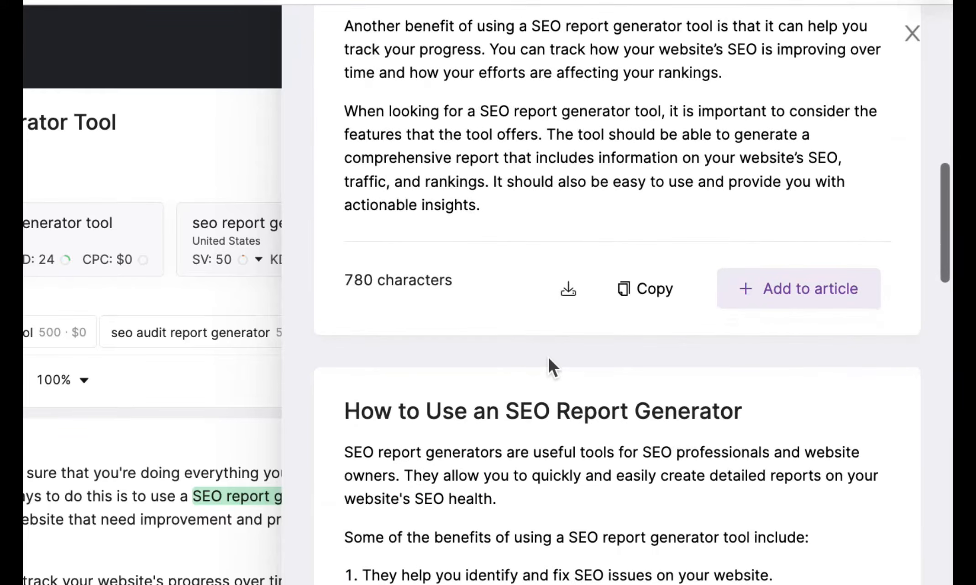
{"action": "scroll", "coordinate": [549, 357], "scroll_direction": "down", "scroll_amount": 2}
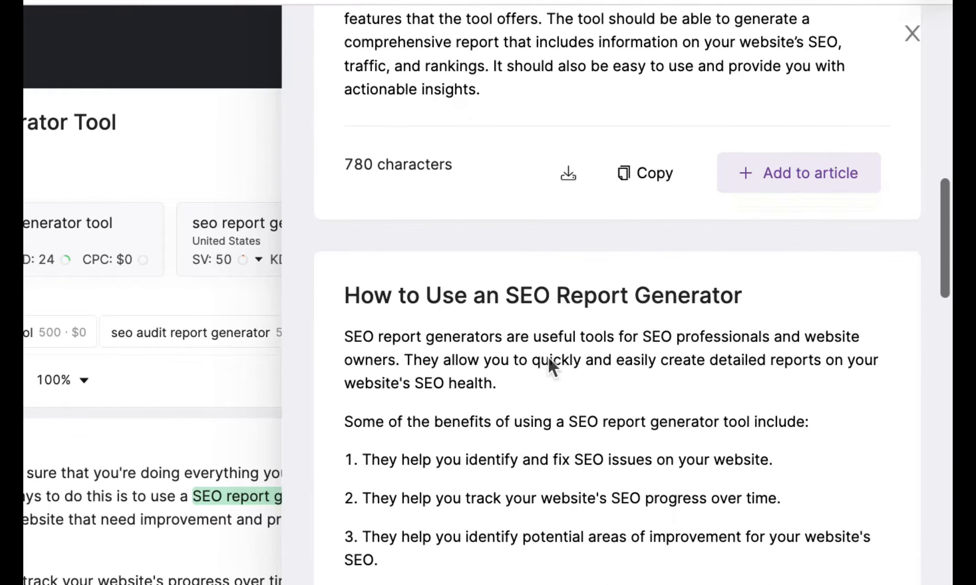
{"action": "scroll", "coordinate": [549, 359], "scroll_direction": "down", "scroll_amount": 2}
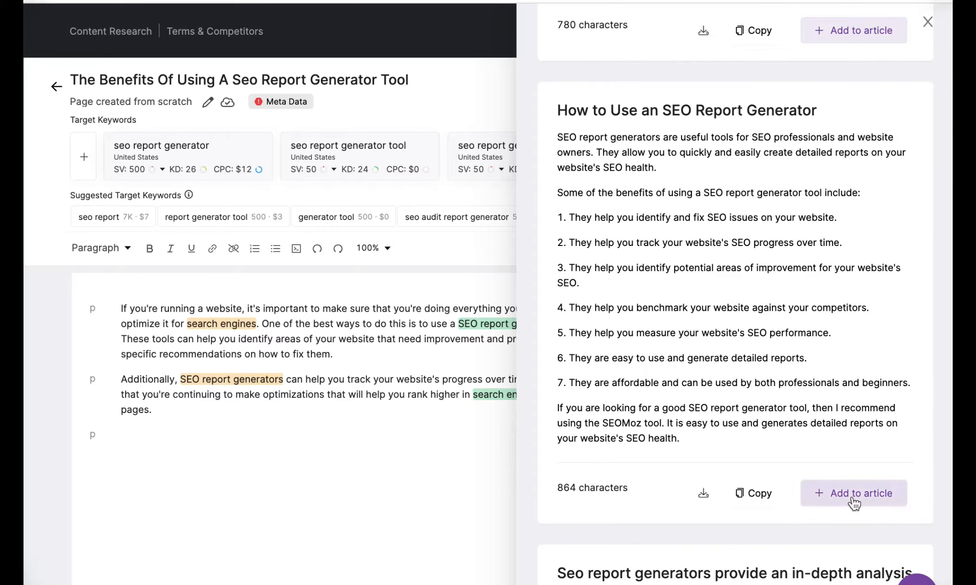
{"action": "left_click", "coordinate": [853, 497]}
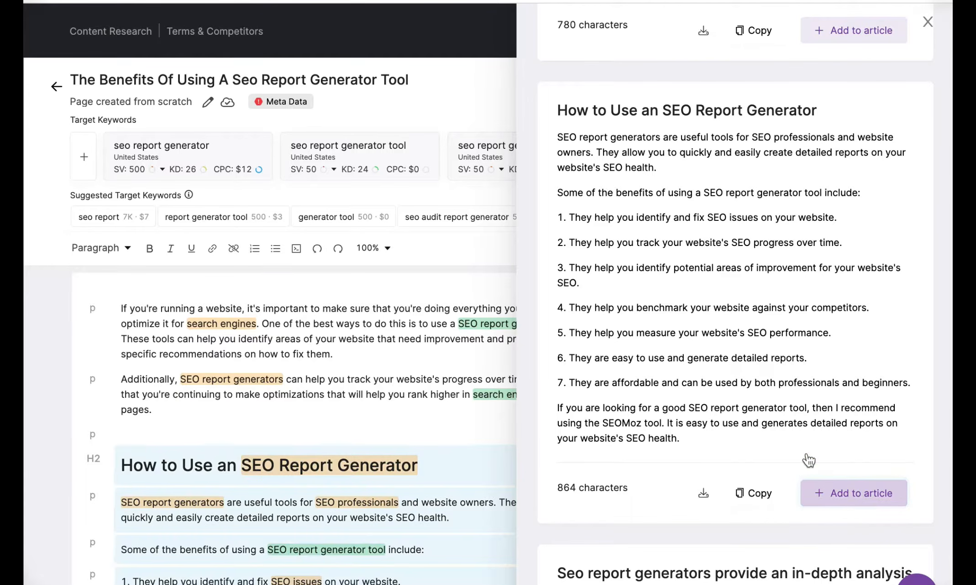
Step: Review the remaining AI-generated subtopic sections for the article and close the AI subtopics outline
{"action": "scroll", "coordinate": [806, 453], "scroll_direction": "down", "scroll_amount": 8}
{"action": "scroll", "coordinate": [806, 453], "scroll_direction": "down", "scroll_amount": 2}
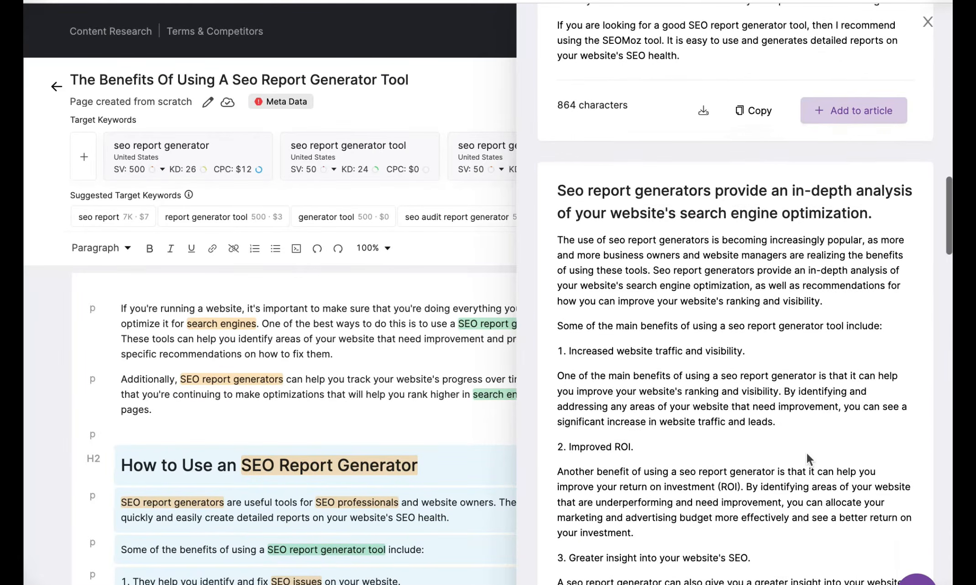
{"action": "scroll", "coordinate": [806, 452], "scroll_direction": "down", "scroll_amount": 2}
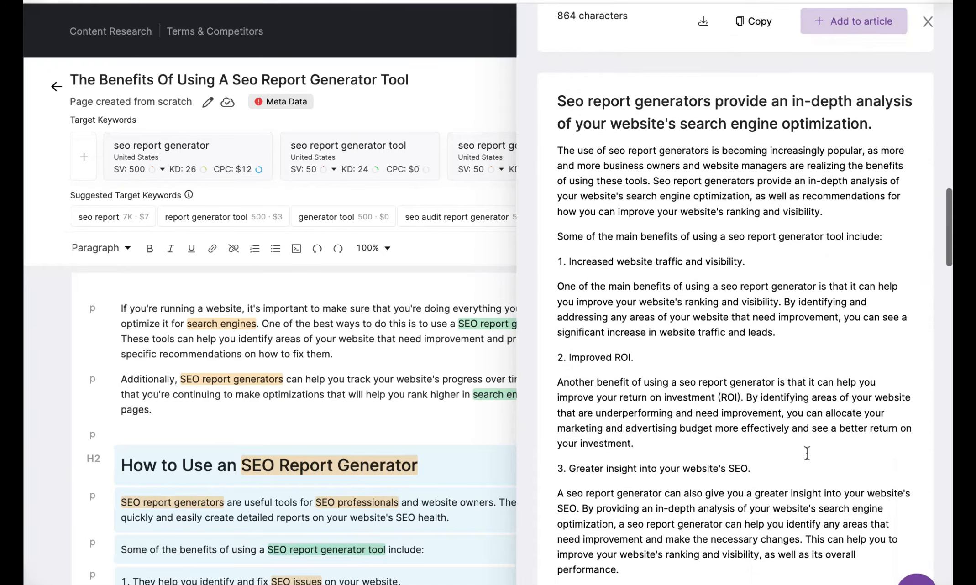
{"action": "scroll", "coordinate": [806, 452], "scroll_direction": "down", "scroll_amount": 10}
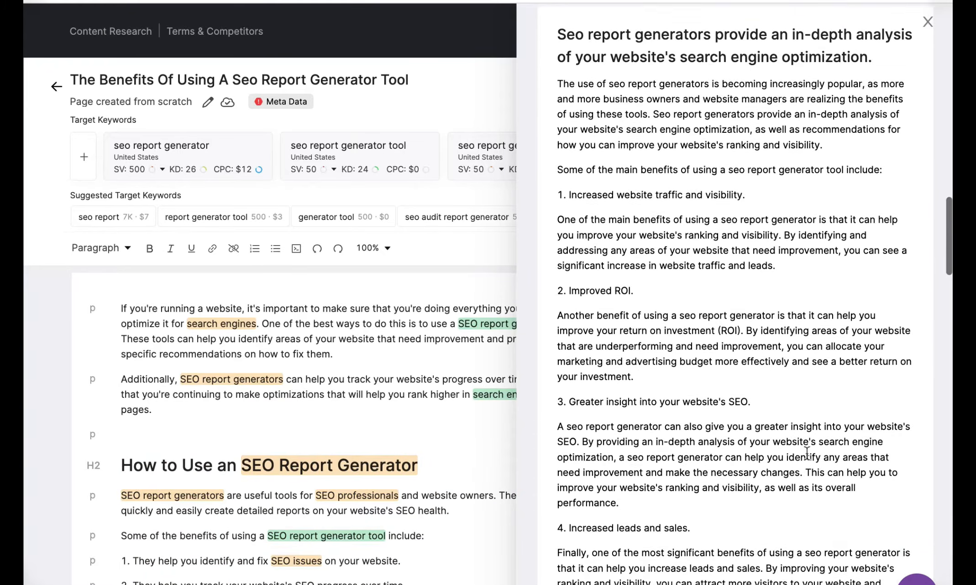
{"action": "scroll", "coordinate": [807, 452], "scroll_direction": "down", "scroll_amount": 3}
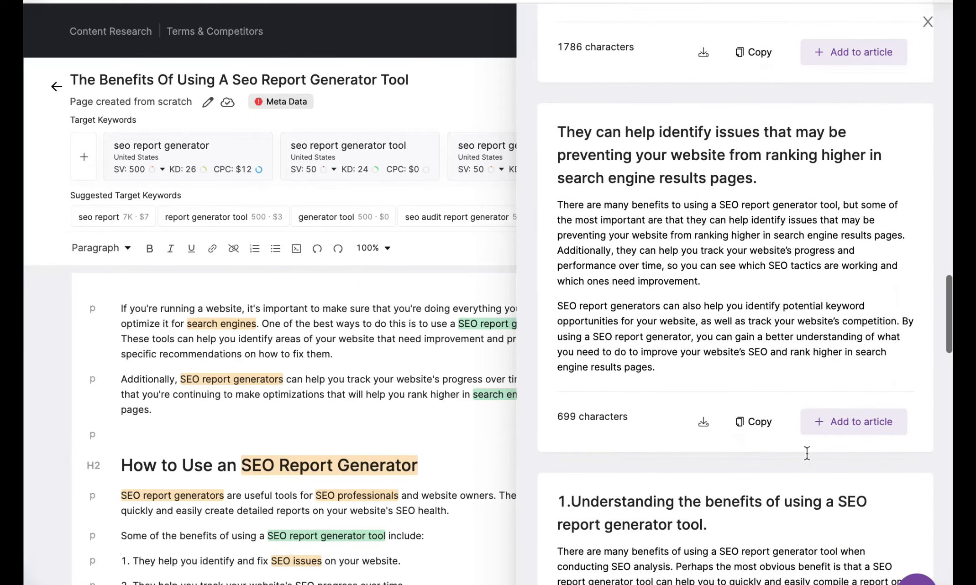
{"action": "scroll", "coordinate": [807, 453], "scroll_direction": "down", "scroll_amount": 4}
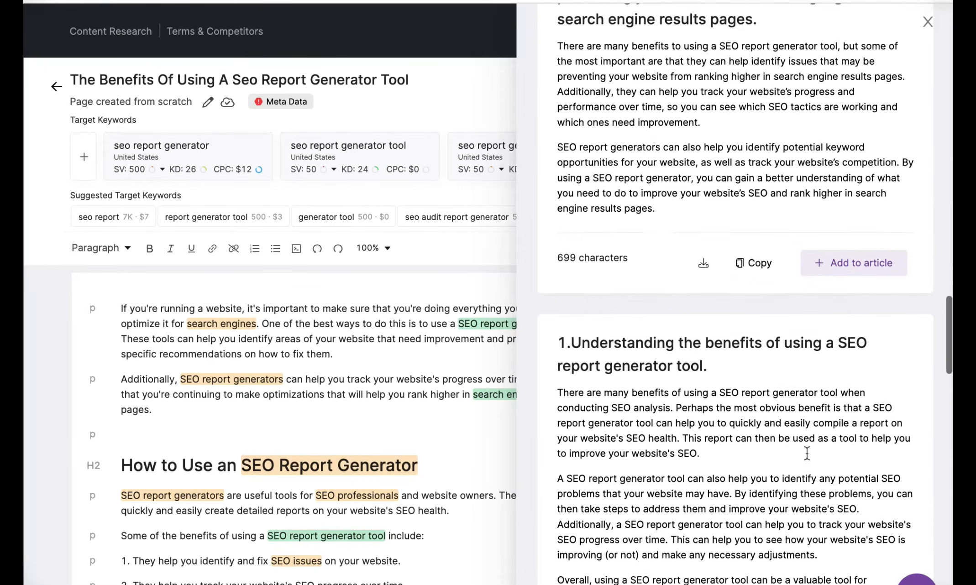
{"action": "scroll", "coordinate": [807, 453], "scroll_direction": "down", "scroll_amount": 3}
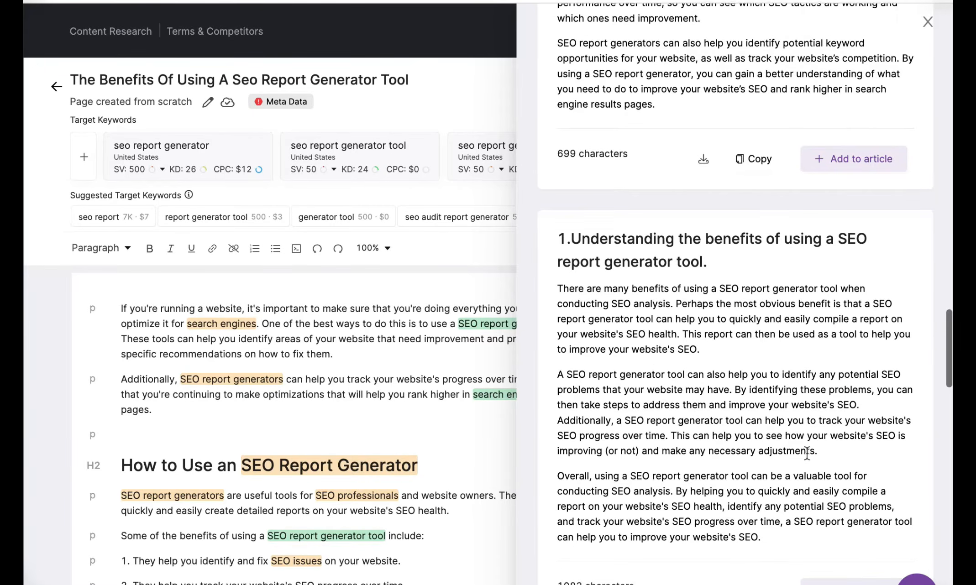
{"action": "scroll", "coordinate": [807, 454], "scroll_direction": "down", "scroll_amount": 10}
{"action": "scroll", "coordinate": [806, 453], "scroll_direction": "down", "scroll_amount": 10}
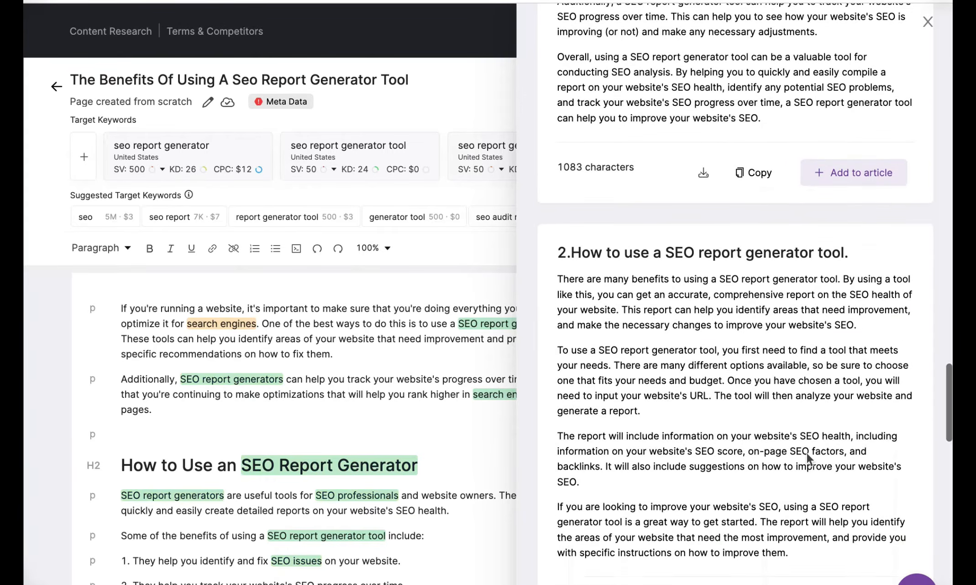
{"action": "scroll", "coordinate": [806, 453], "scroll_direction": "down", "scroll_amount": 2}
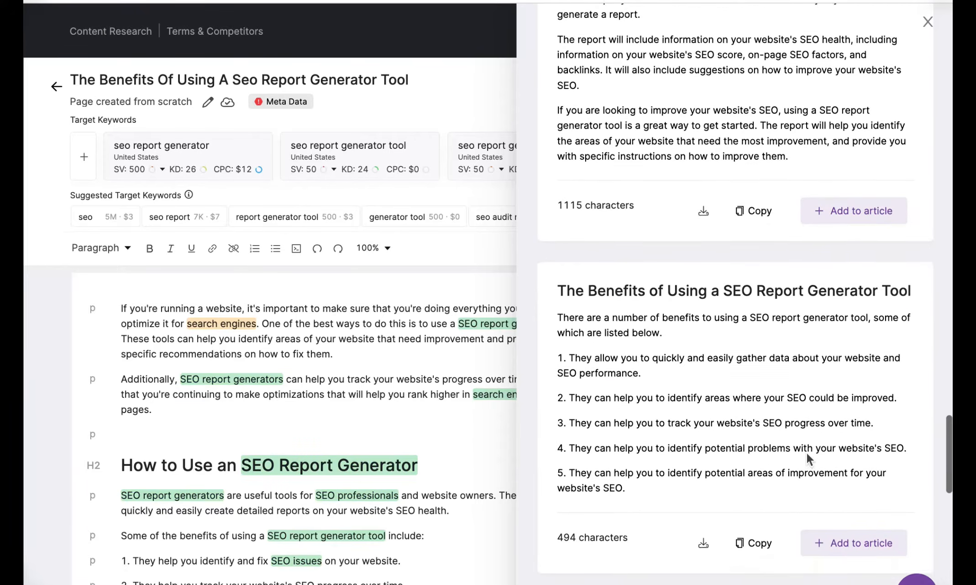
{"action": "scroll", "coordinate": [803, 446], "scroll_direction": "down", "scroll_amount": 5}
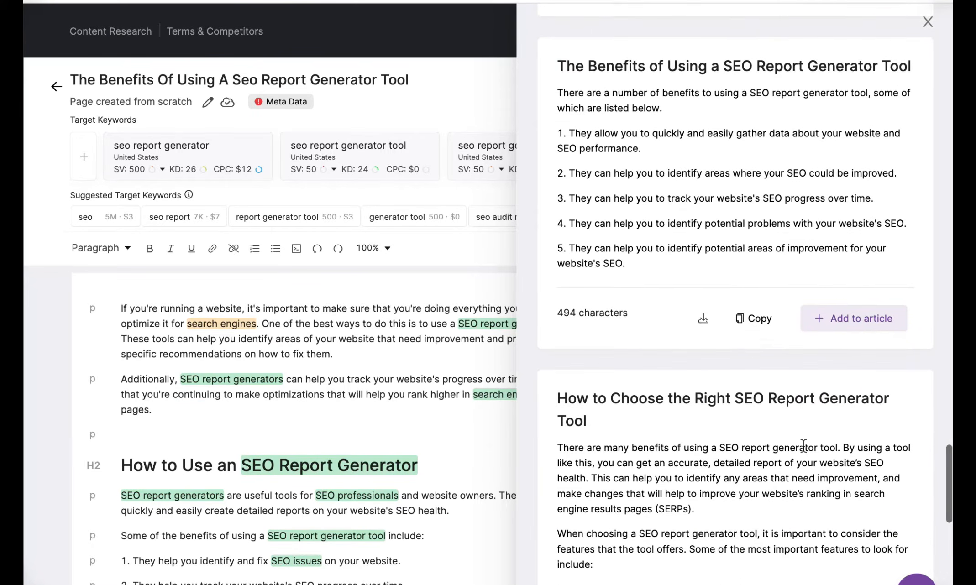
{"action": "scroll", "coordinate": [803, 445], "scroll_direction": "down", "scroll_amount": 3}
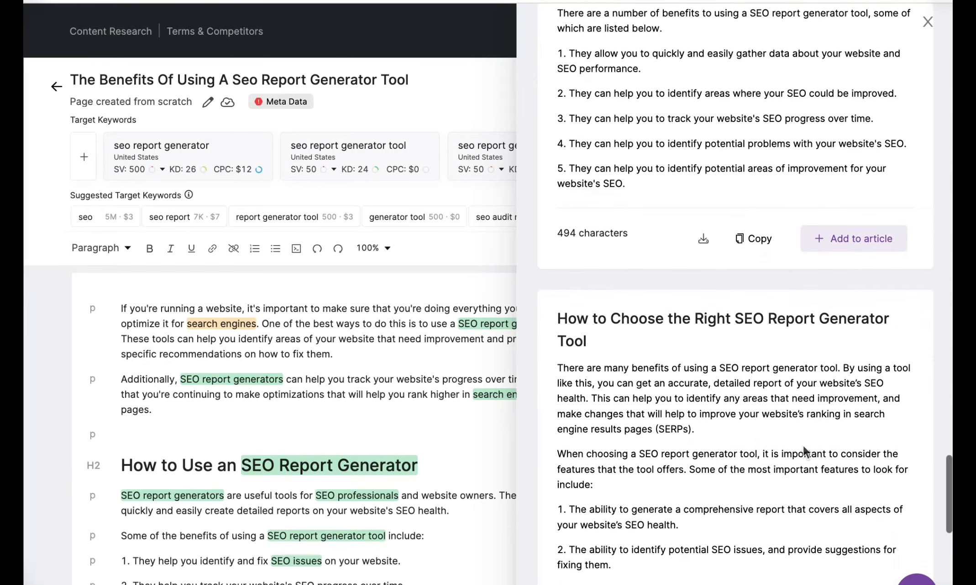
{"action": "scroll", "coordinate": [803, 445], "scroll_direction": "down", "scroll_amount": 10}
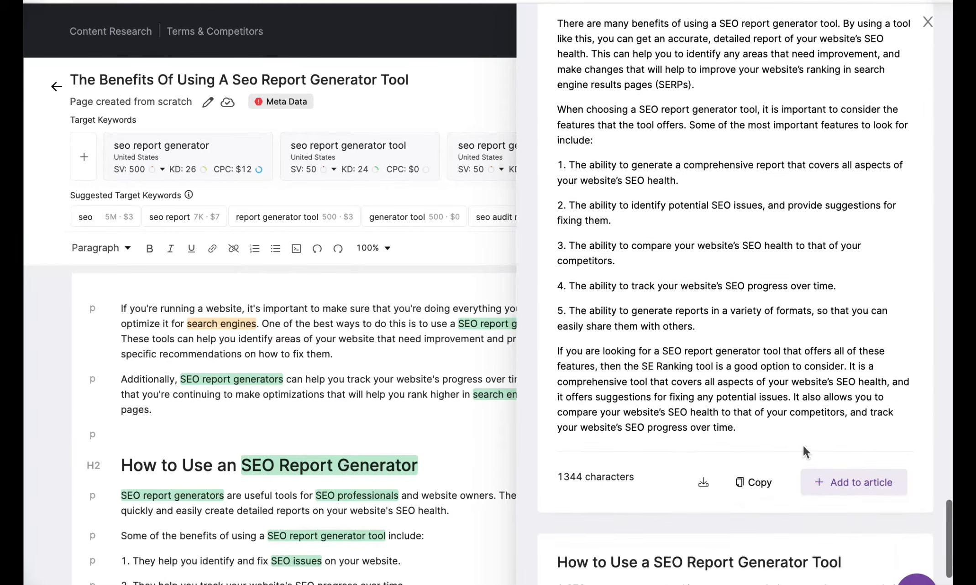
{"action": "scroll", "coordinate": [803, 445], "scroll_direction": "down", "scroll_amount": 7}
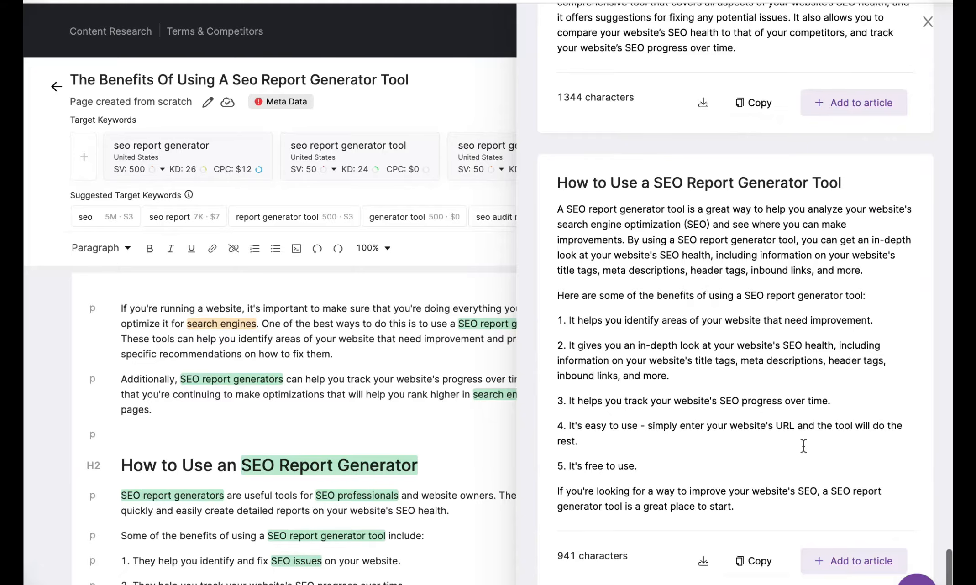
{"action": "left_click", "coordinate": [928, 23]}
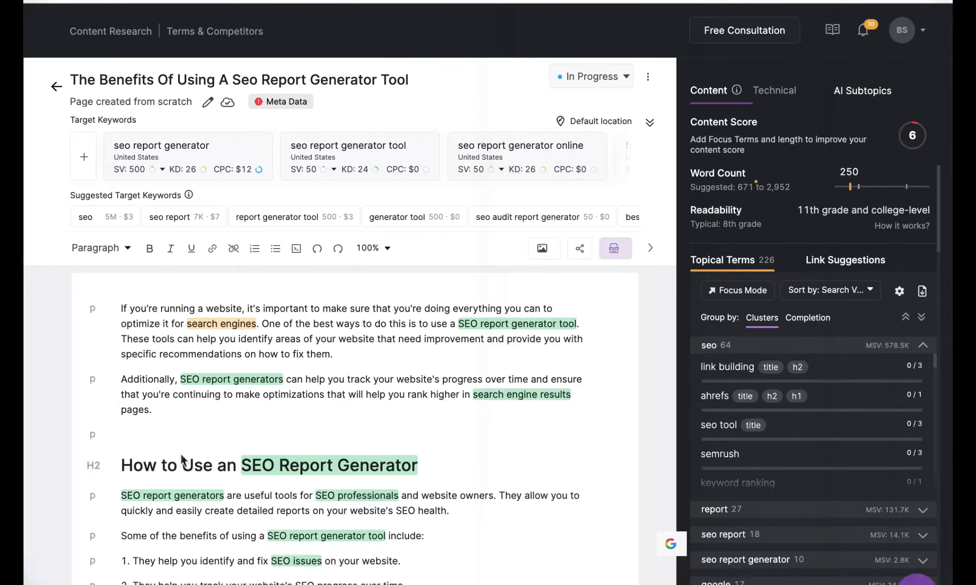
Step: Add the text "What is an SEO Report generator?" in the empty paragraph below the introduction and format it as Heading 2
{"action": "left_click", "coordinate": [145, 431]}
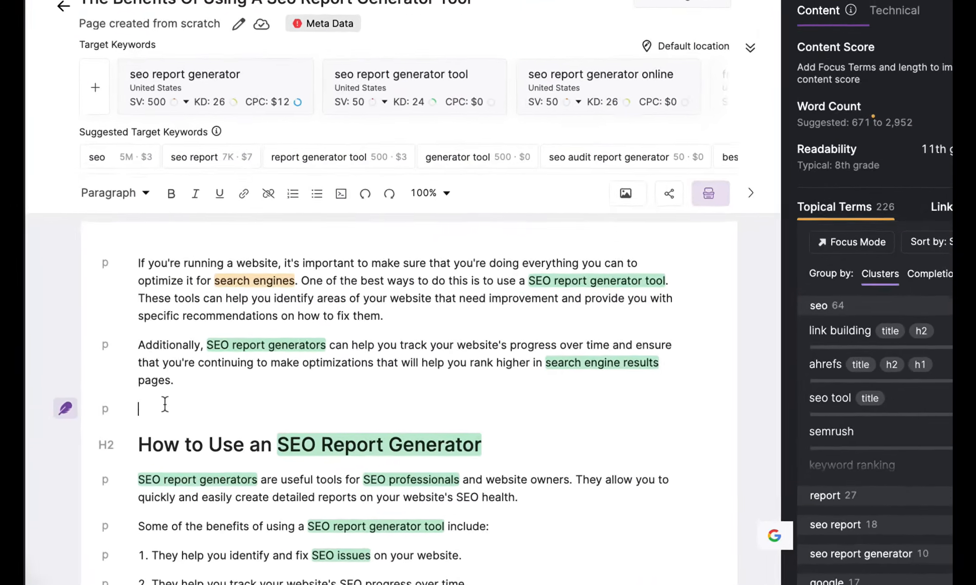
{"action": "type", "text": "What is an SEO Report generator?"}
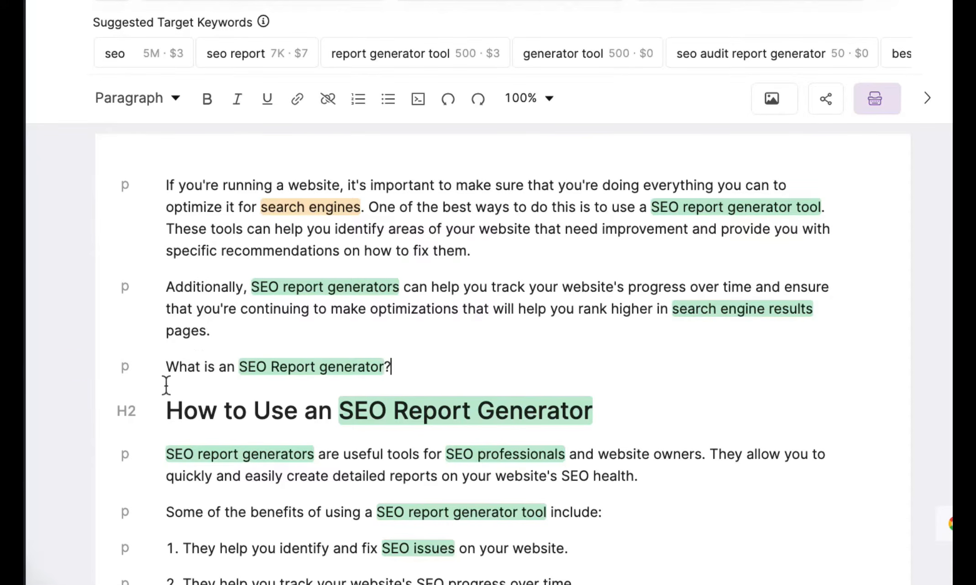
{"action": "left_click", "coordinate": [142, 371]}
{"action": "left_click", "coordinate": [134, 439]}
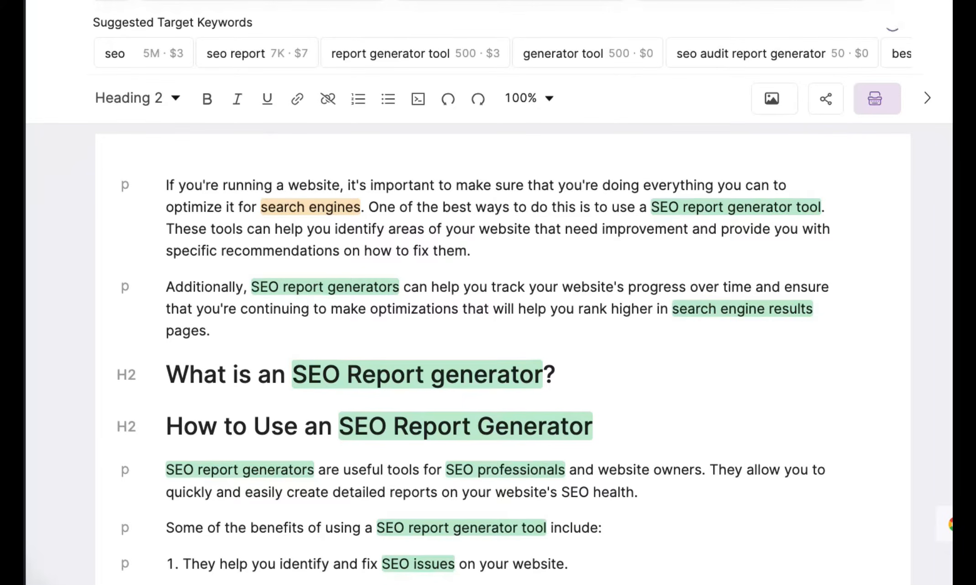
Step: Add a second H2 heading, "What kind of reports should I generate for SEO?", below the "What is an SEO Report generator" heading
{"action": "left_click", "coordinate": [570, 373]}
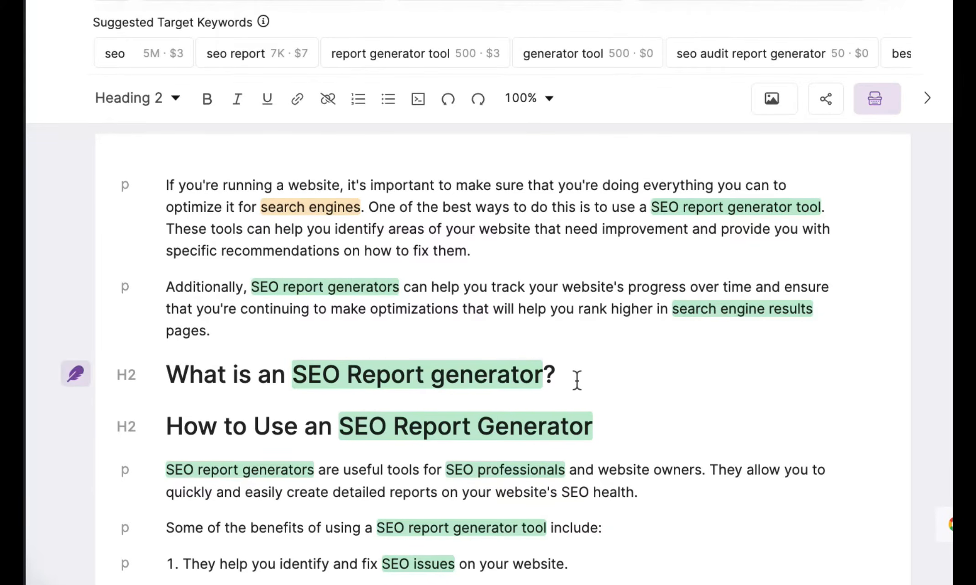
{"action": "key", "text": "Return"}
{"action": "key", "text": "Left"}
{"action": "key", "text": "Left"}
{"action": "key", "text": "Return"}
{"action": "type", "text": "What kind of reports should i be"}
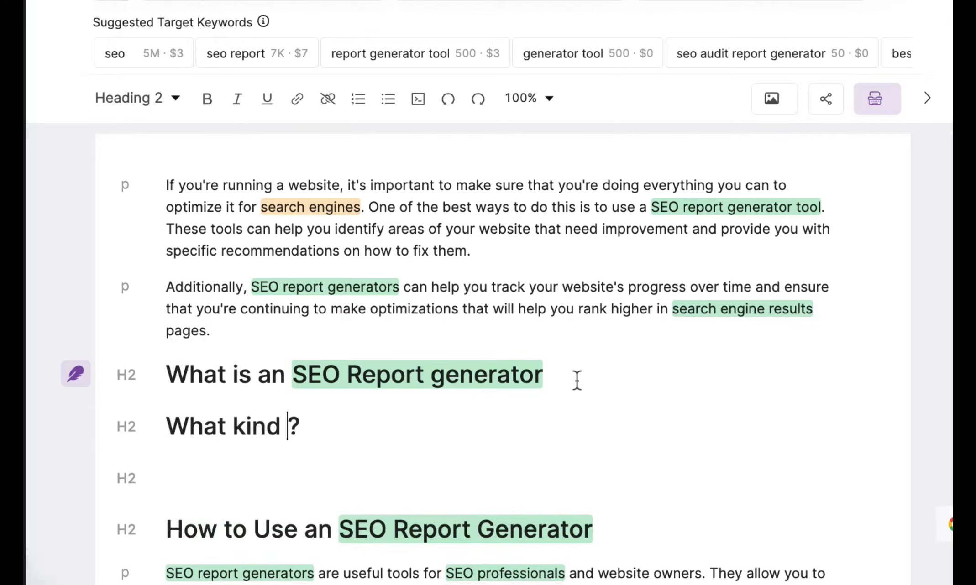
{"action": "key", "text": "BackSpace"}
{"action": "key", "text": "BackSpace"}
{"action": "key", "text": "BackSpace"}
{"action": "key", "text": "BackSpace"}
{"action": "key", "text": "BackSpace"}
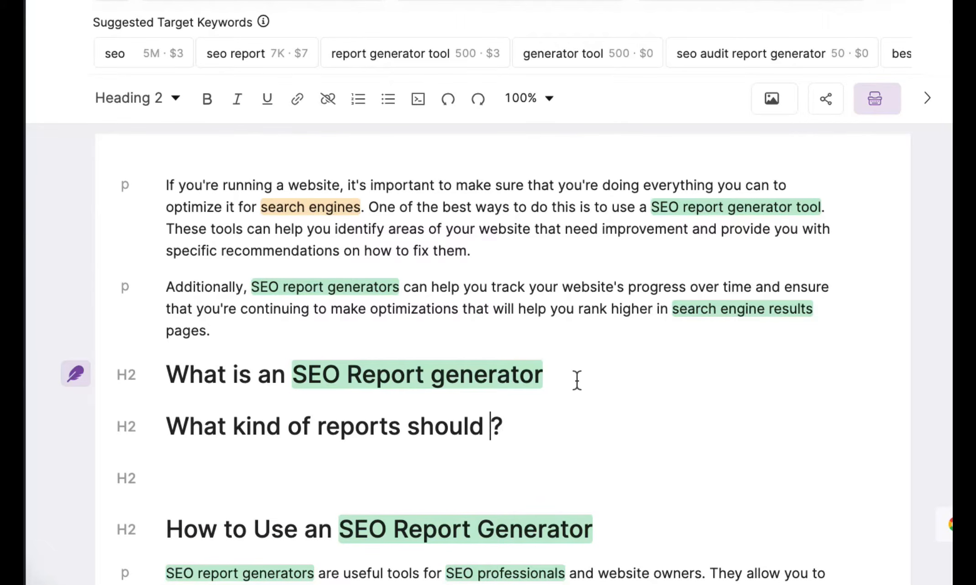
{"action": "type", "text": "I generate for SEO"}
Step: Restore the question mark of the "What is an SEO Report generator" heading and turn the empty H2 line into a paragraph
{"action": "left_click", "coordinate": [566, 366]}
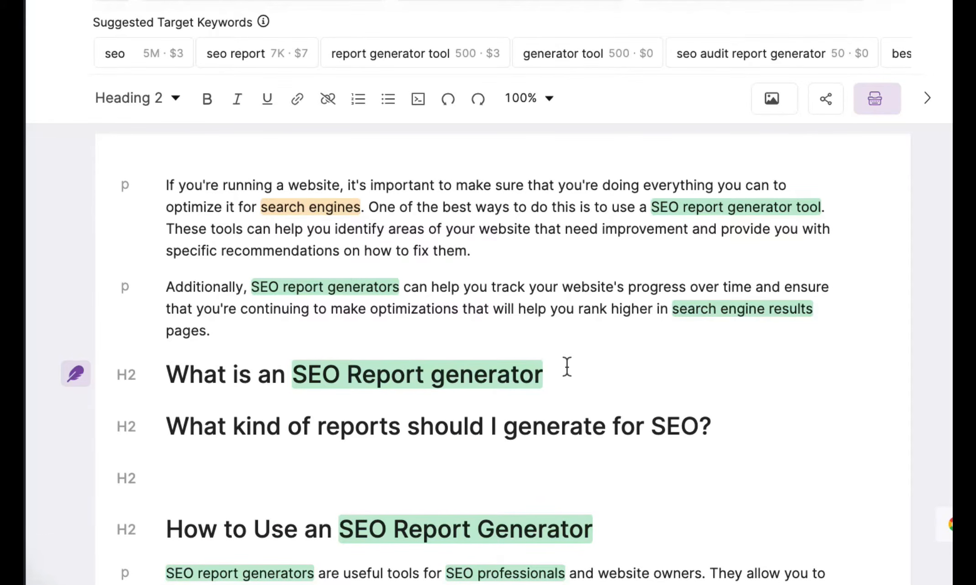
{"action": "type", "text": "?"}
{"action": "left_click", "coordinate": [214, 479]}
{"action": "key", "text": "BackSpace"}
{"action": "scroll", "coordinate": [251, 519], "scroll_direction": "down", "scroll_amount": 10}
{"action": "scroll", "coordinate": [283, 470], "scroll_direction": "up", "scroll_amount": 8}
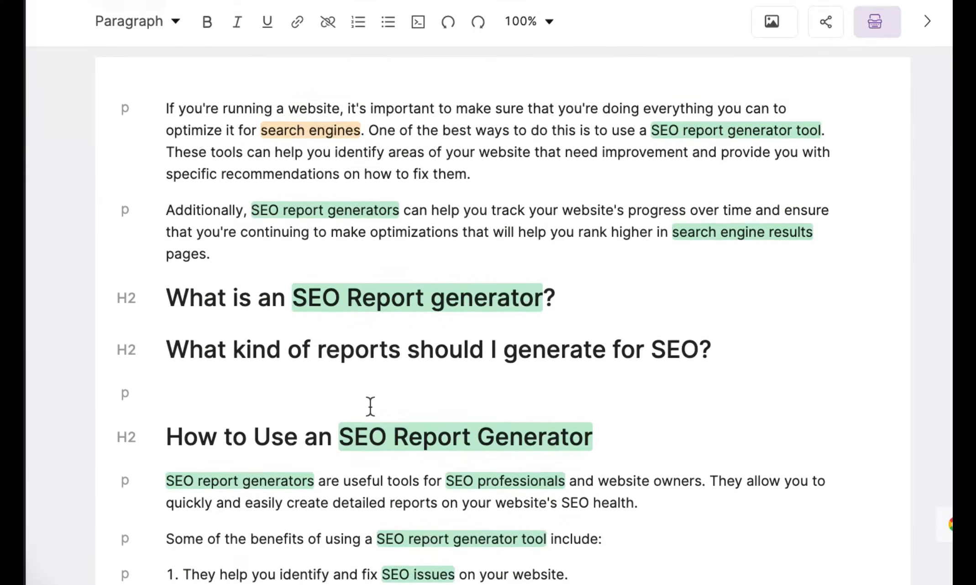
{"action": "scroll", "coordinate": [370, 407], "scroll_direction": "up", "scroll_amount": 2}
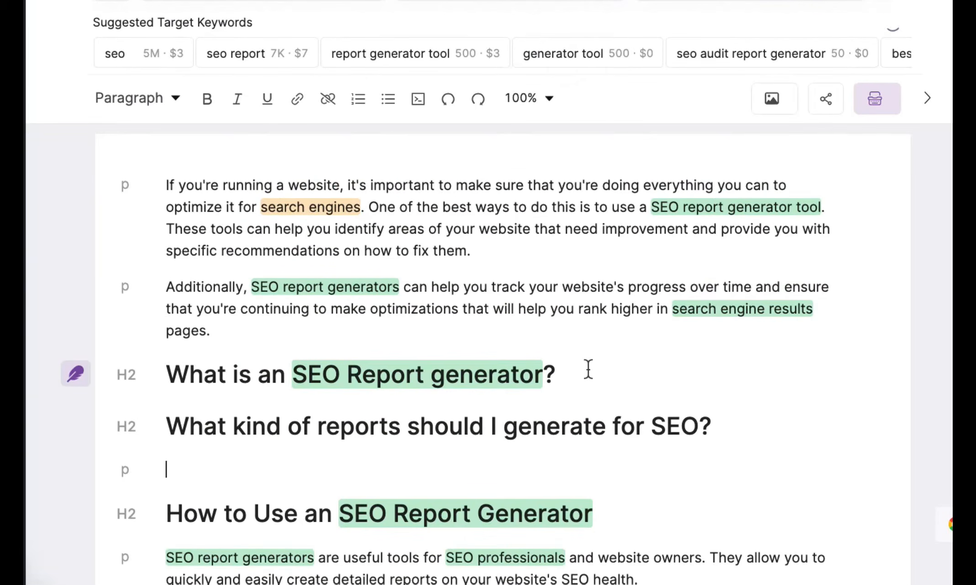
Step: Generate AI text under "What is an SEO Report generator?", then remove its final period and the empty paragraph below it
{"action": "left_click", "coordinate": [572, 370]}
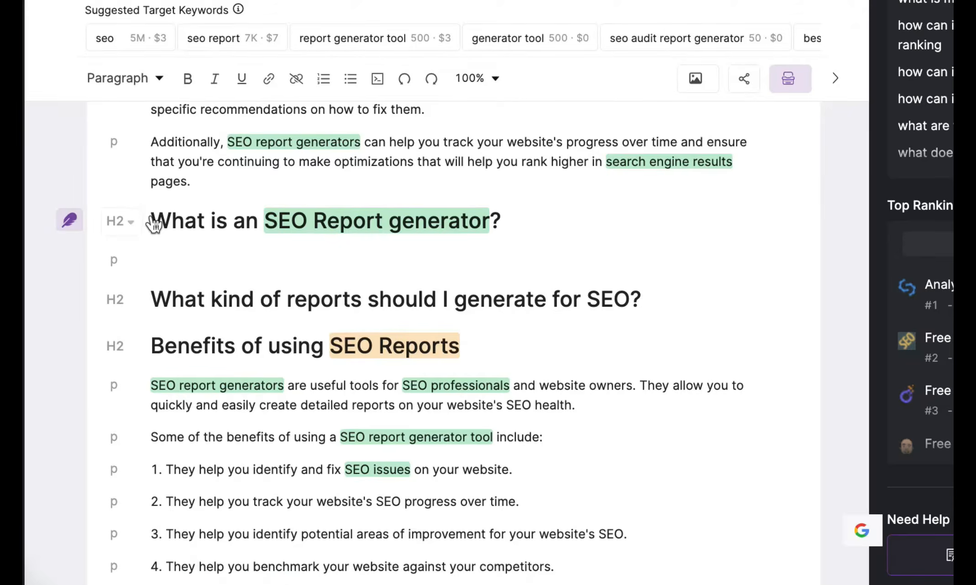
{"action": "left_click", "coordinate": [69, 220]}
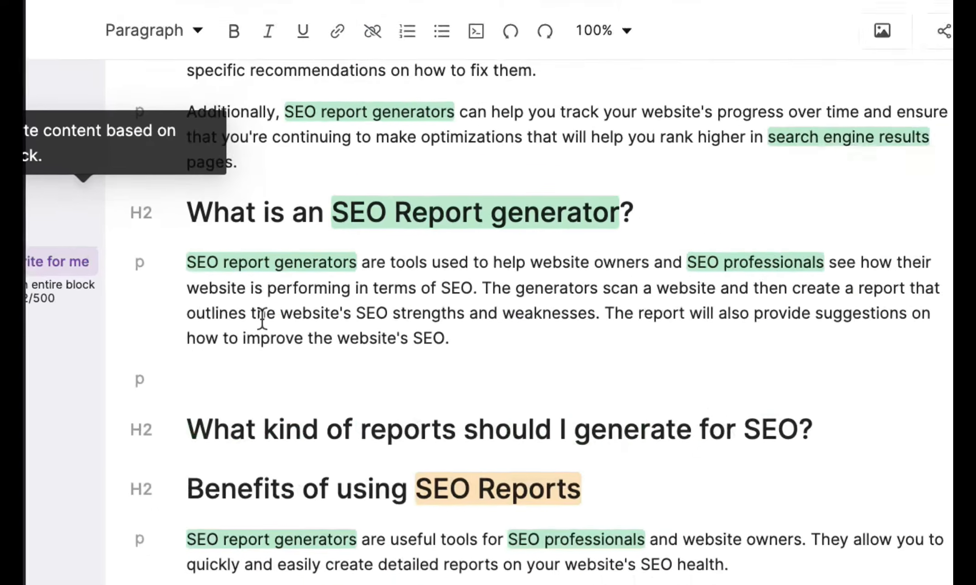
{"action": "key", "text": "BackSpace"}
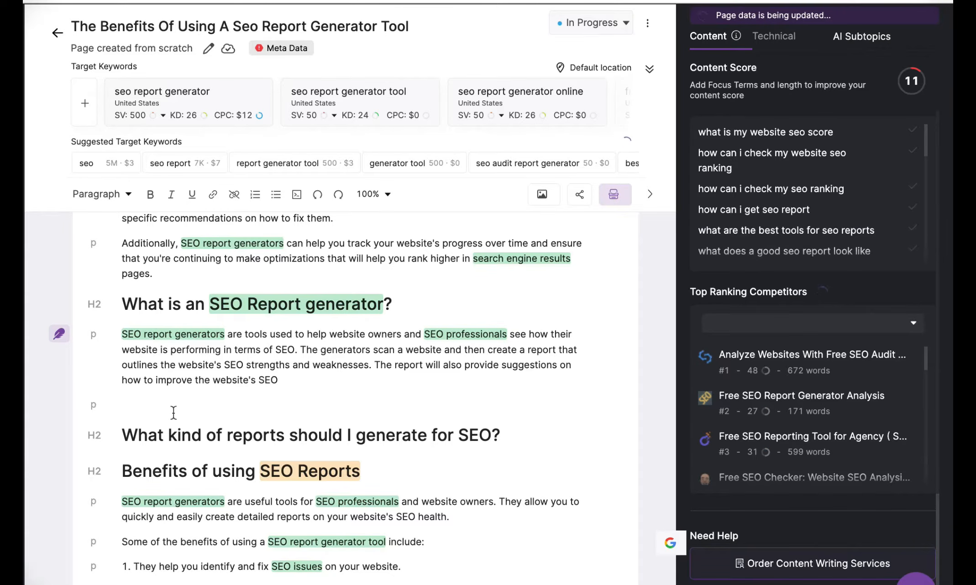
{"action": "left_click", "coordinate": [133, 404]}
{"action": "key", "text": "Delete"}
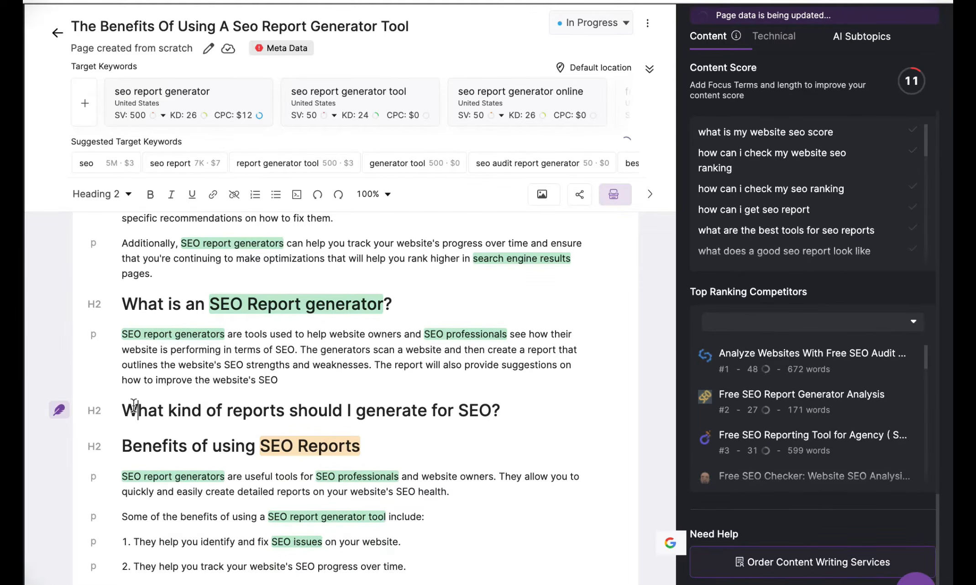
Step: Generate AI content from the heading "What kind of reports should I generate for SEO?" and review the inserted text
{"action": "left_click", "coordinate": [60, 412]}
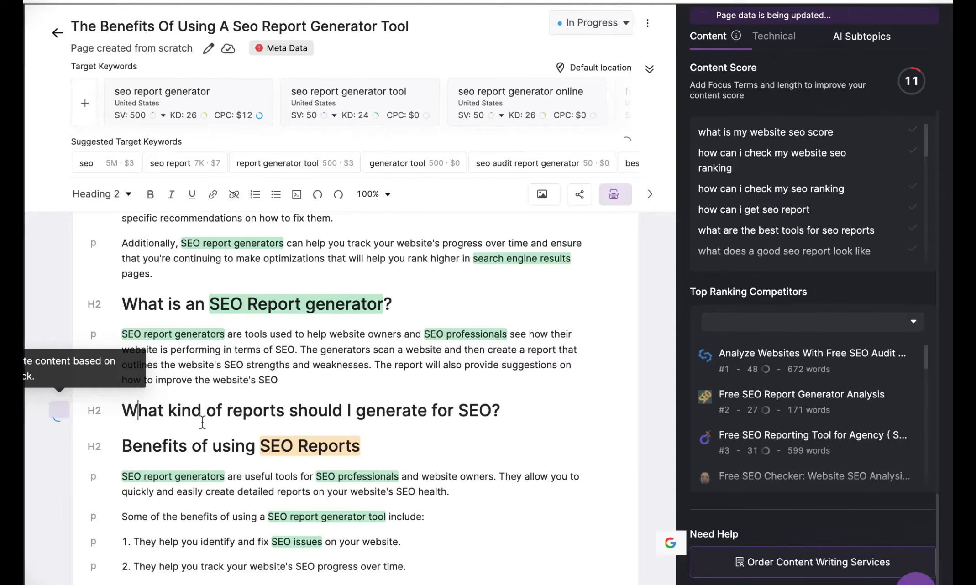
{"action": "scroll", "coordinate": [249, 477], "scroll_direction": "down", "scroll_amount": 2}
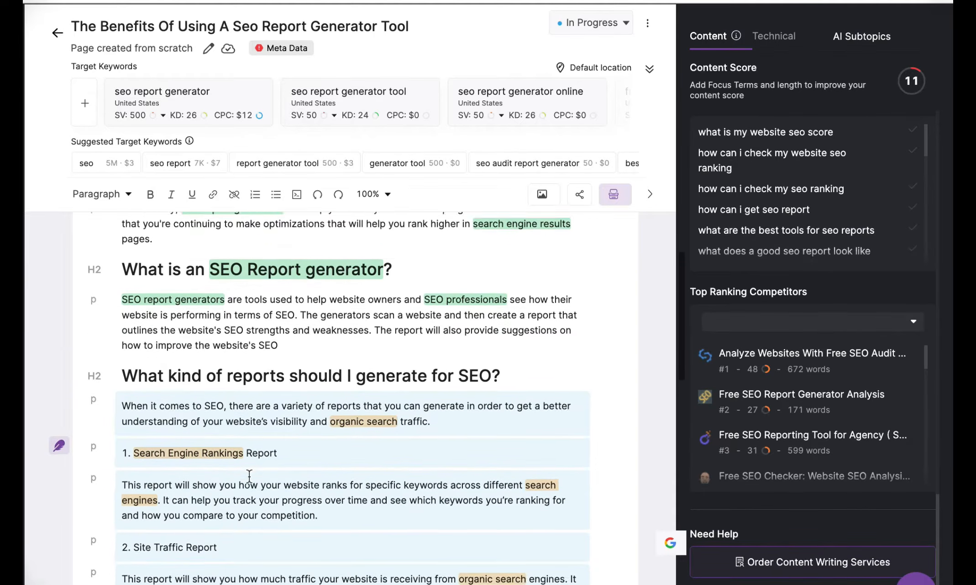
{"action": "scroll", "coordinate": [249, 477], "scroll_direction": "down", "scroll_amount": 2}
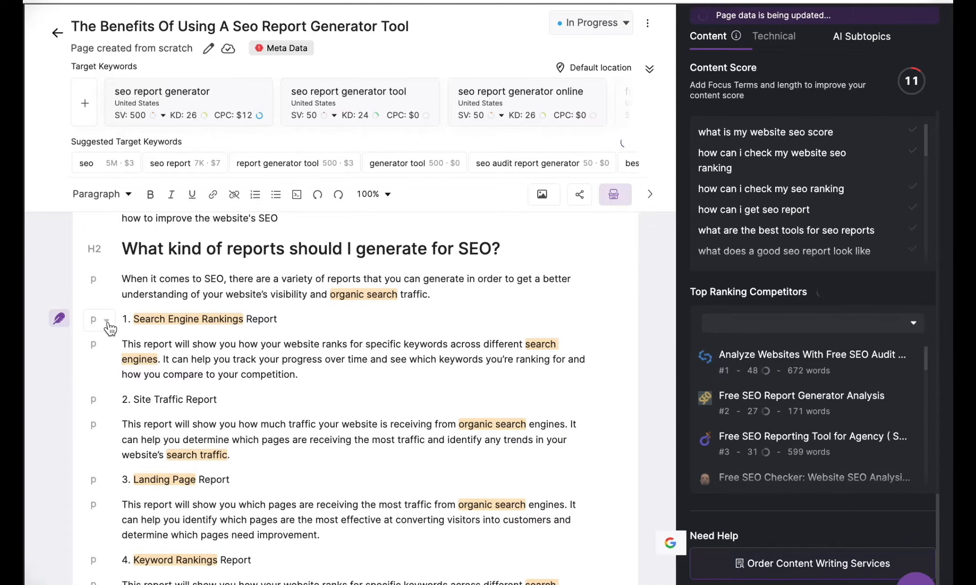
Step: Format the five numbered report titles, from "Search Engine Rankings Report" to "Backlink Profile Report", as Heading 3
{"action": "left_click", "coordinate": [107, 323]}
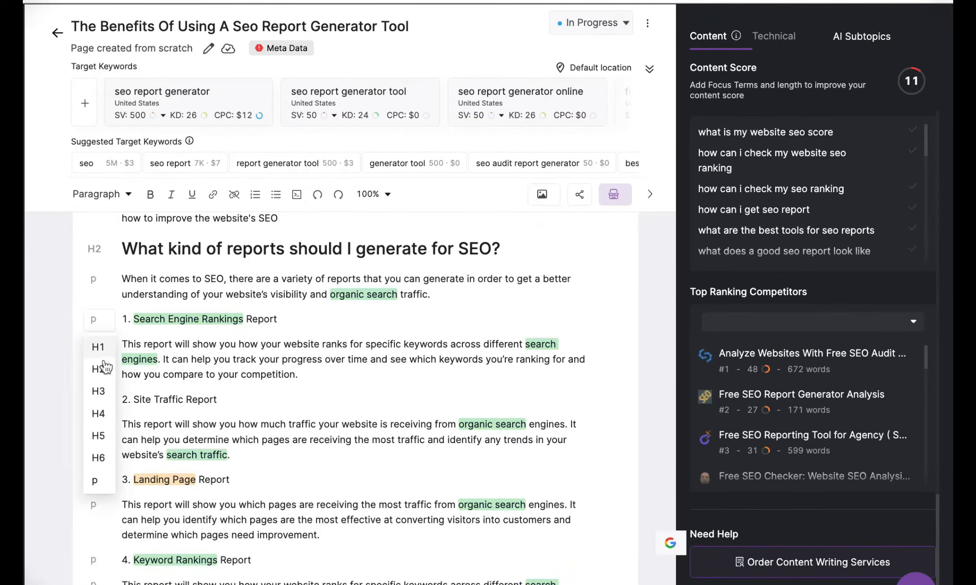
{"action": "left_click", "coordinate": [95, 392]}
{"action": "left_click", "coordinate": [106, 406]}
{"action": "left_click", "coordinate": [97, 480]}
{"action": "scroll", "coordinate": [108, 485], "scroll_direction": "down", "scroll_amount": 3}
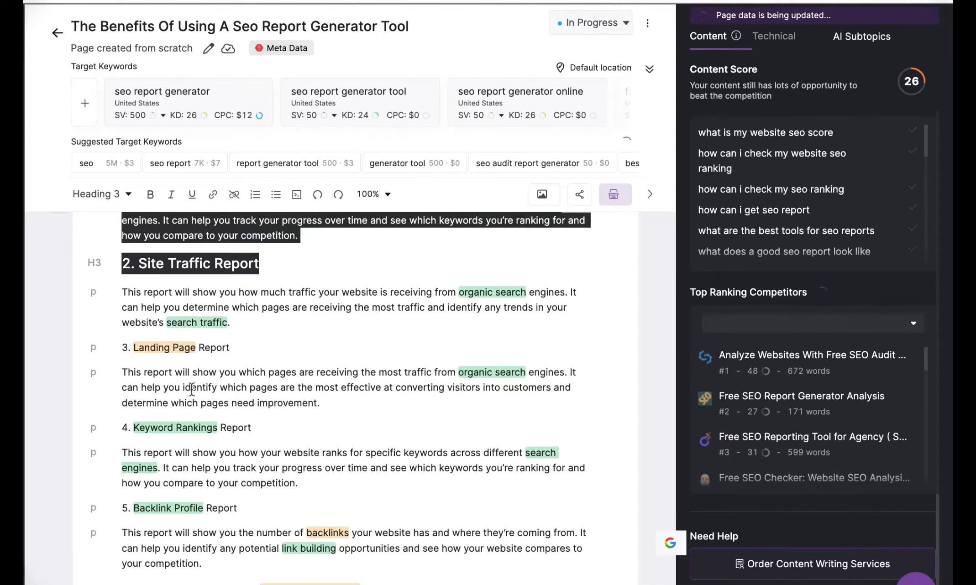
{"action": "left_click", "coordinate": [107, 355]}
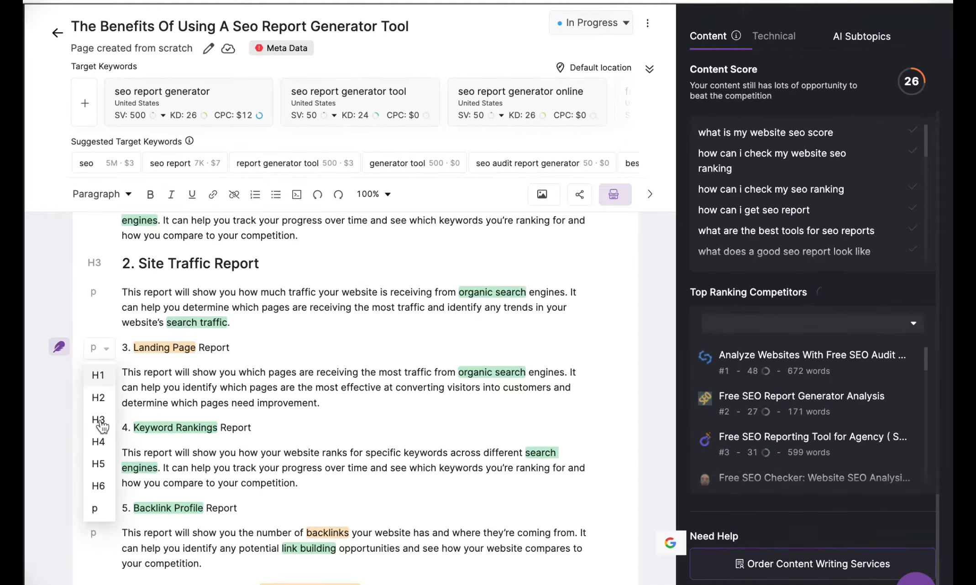
{"action": "left_click", "coordinate": [100, 421]}
{"action": "left_click", "coordinate": [106, 434]}
{"action": "left_click", "coordinate": [99, 506]}
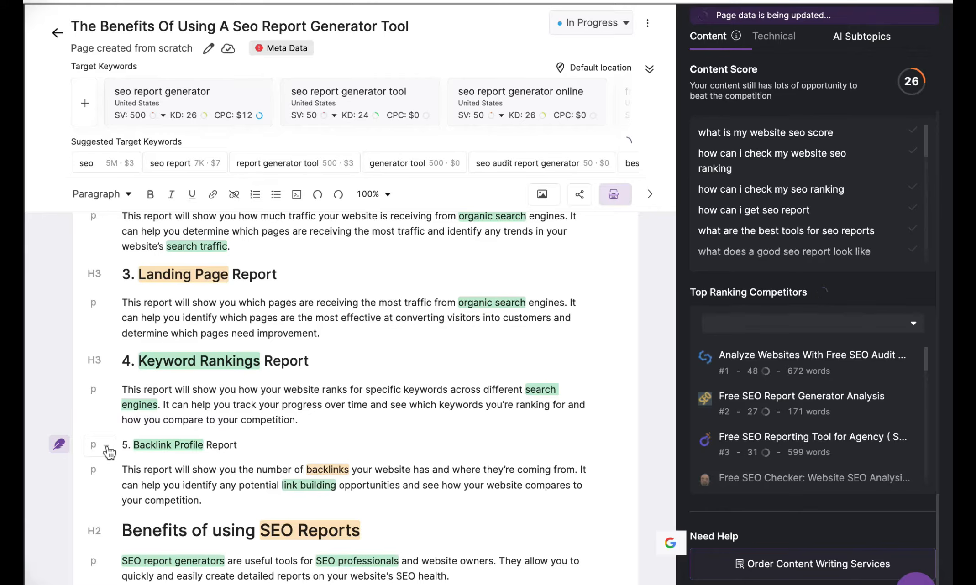
{"action": "left_click", "coordinate": [108, 450]}
{"action": "left_click", "coordinate": [102, 513]}
{"action": "scroll", "coordinate": [375, 429], "scroll_direction": "up", "scroll_amount": 5}
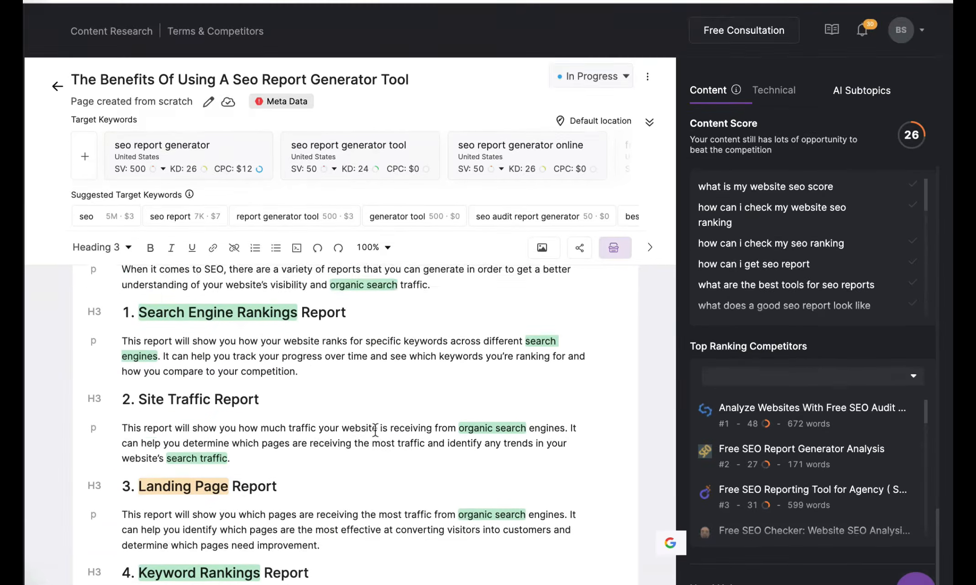
{"action": "scroll", "coordinate": [864, 305], "scroll_direction": "up", "scroll_amount": 10}
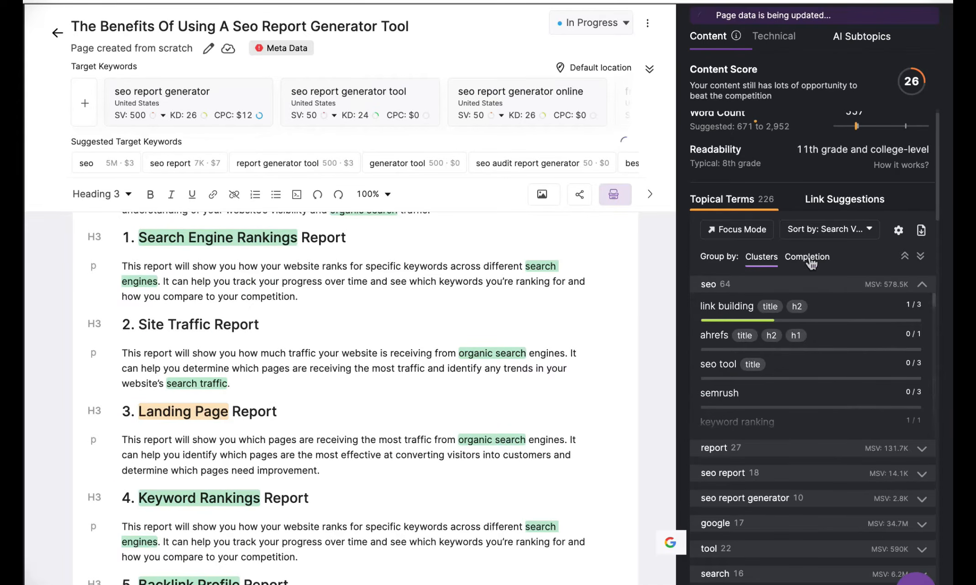
Step: Group the topical terms by completion and format the first four numbered benefits under "Benefits of using SEO Reports" as Heading 3
{"action": "left_click", "coordinate": [807, 257]}
{"action": "left_click", "coordinate": [106, 333]}
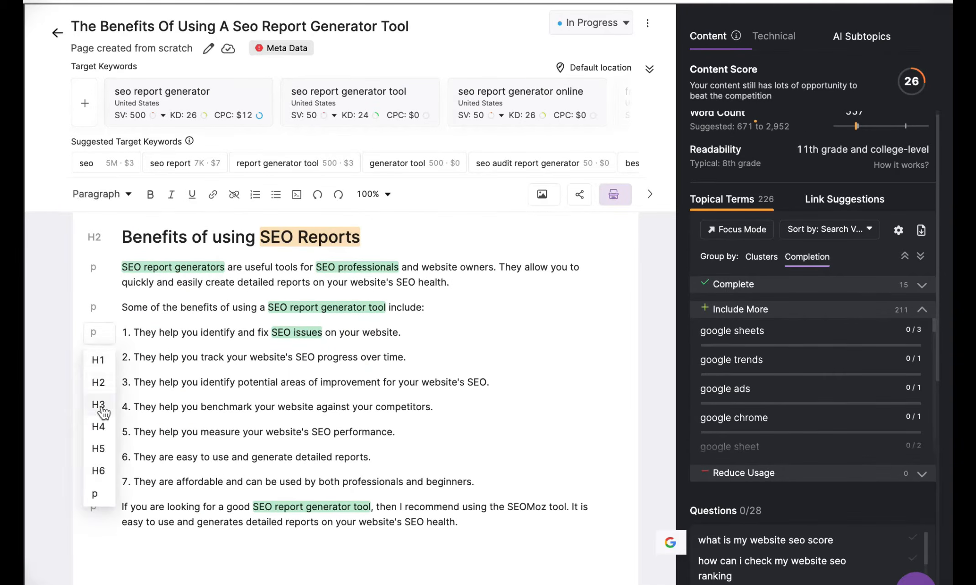
{"action": "left_click", "coordinate": [97, 383]}
{"action": "left_click", "coordinate": [111, 399]}
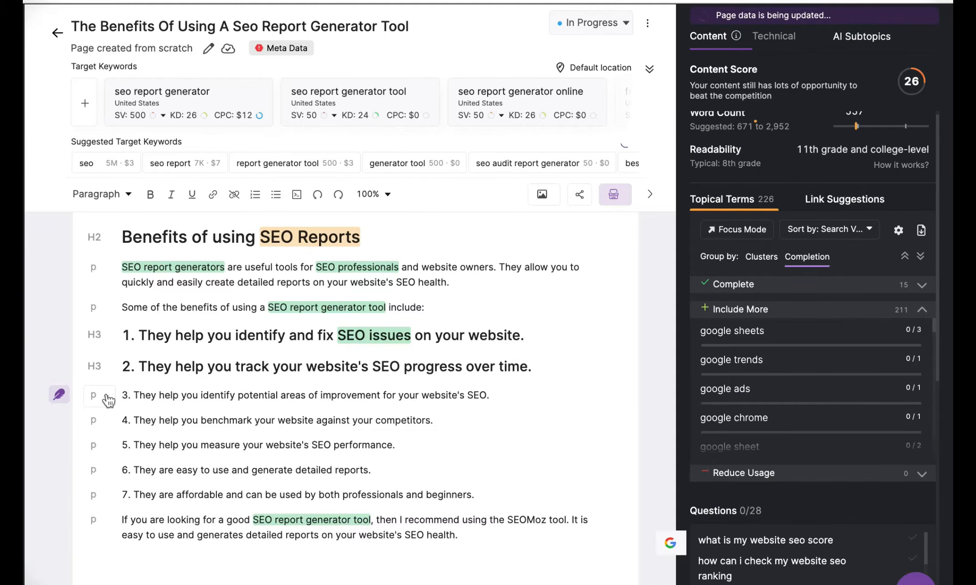
{"action": "left_click", "coordinate": [108, 401]}
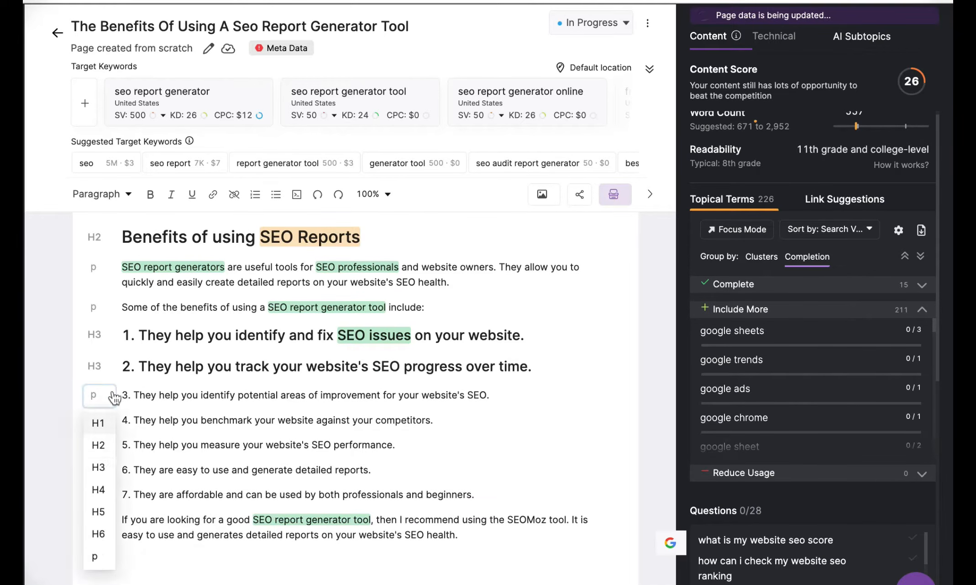
{"action": "left_click", "coordinate": [96, 464]}
{"action": "left_click", "coordinate": [93, 447]}
{"action": "left_click", "coordinate": [96, 514]}
{"action": "left_click", "coordinate": [96, 479]}
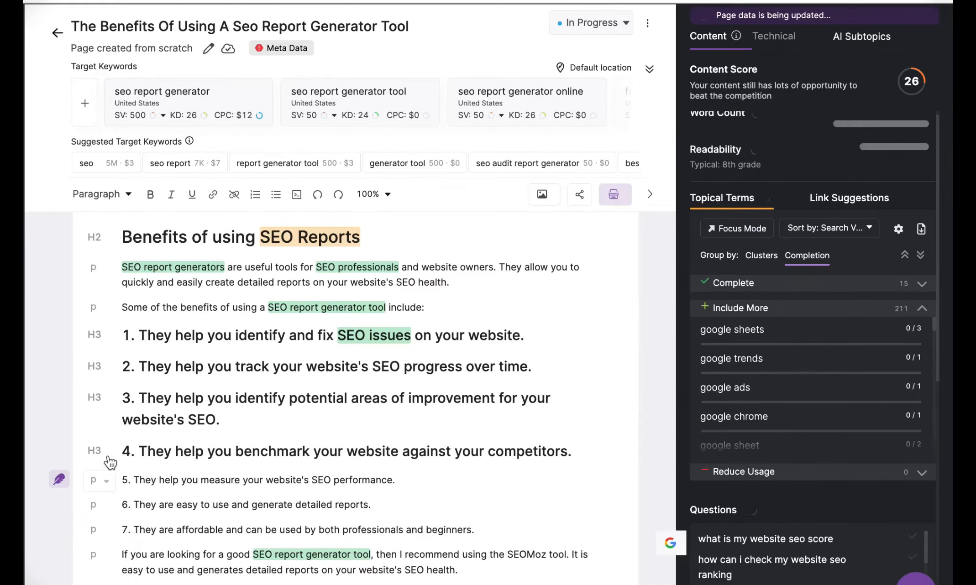
{"action": "left_click", "coordinate": [107, 483]}
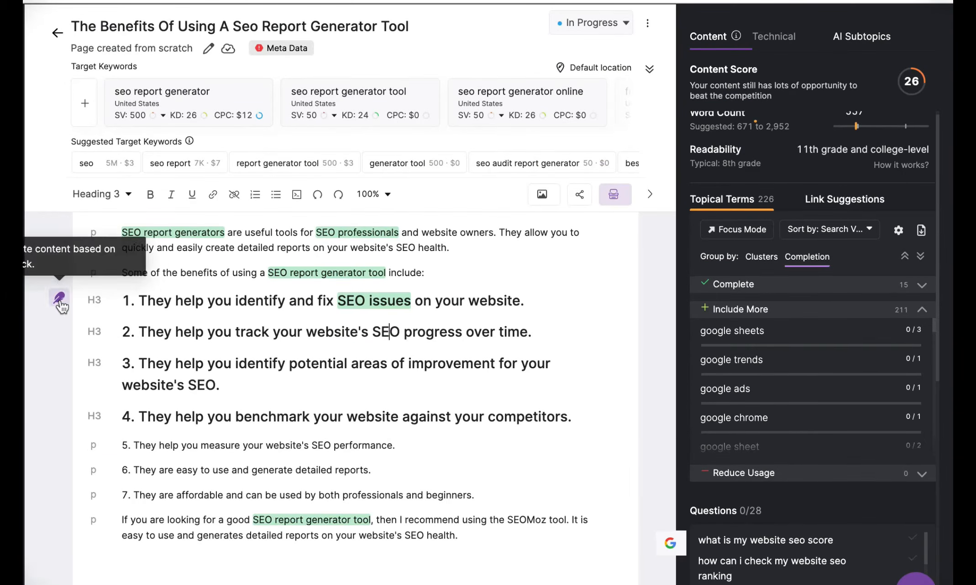
Step: Generate AI content under benefit heading 1 about fixing SEO issues and in a new paragraph under heading 2 about tracking progress
{"action": "left_click", "coordinate": [59, 299]}
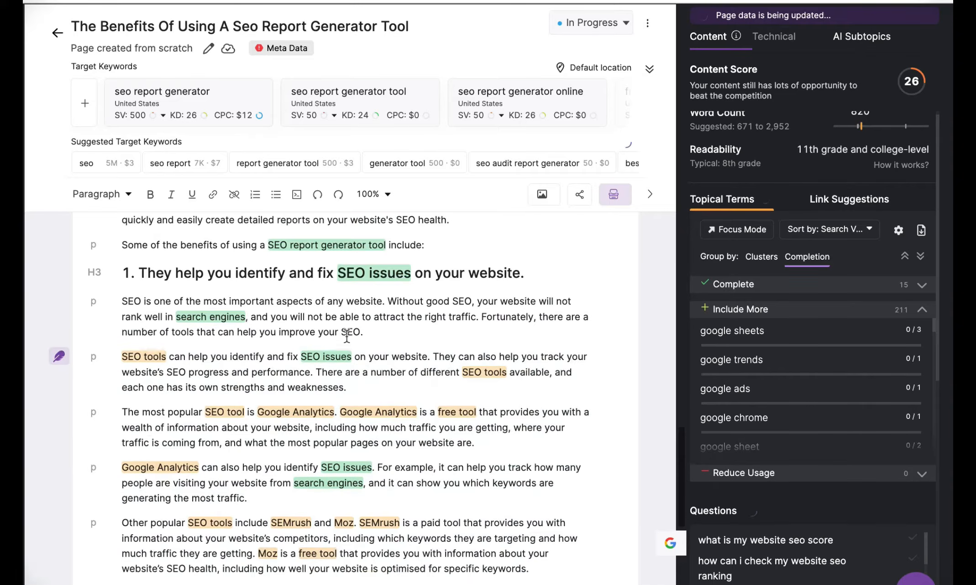
{"action": "scroll", "coordinate": [83, 340], "scroll_direction": "down", "scroll_amount": 6}
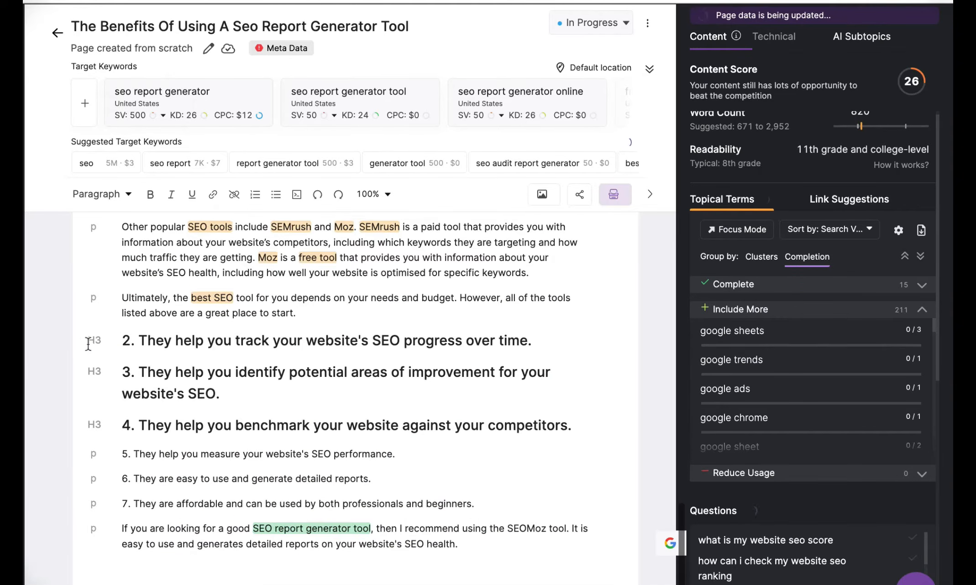
{"action": "key", "text": "Return"}
{"action": "left_click", "coordinate": [59, 338]}
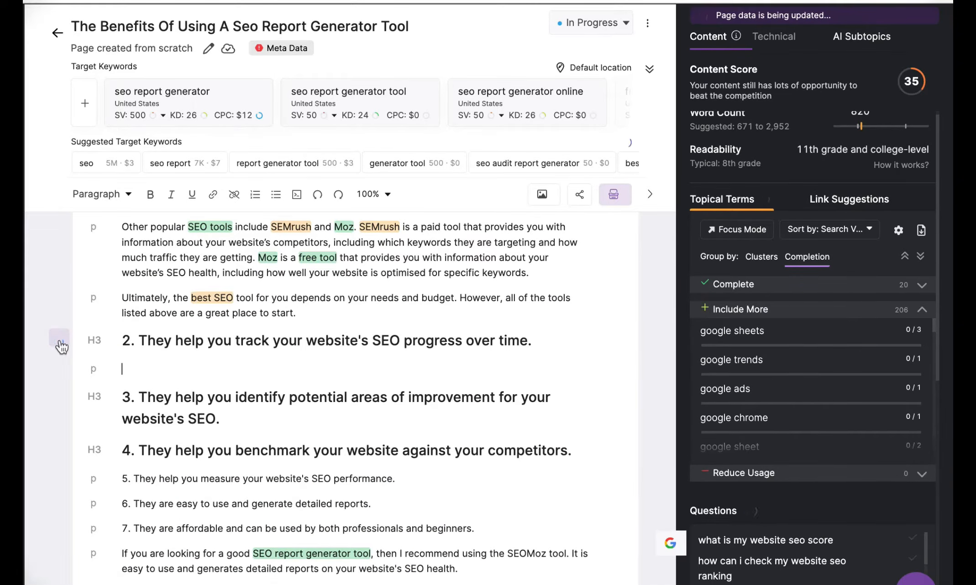
{"action": "scroll", "coordinate": [247, 434], "scroll_direction": "down", "scroll_amount": 4}
Step: Add a paragraph under benefit heading 3, generate AI content from the heading, and remove the leftover empty paragraph
{"action": "left_click", "coordinate": [270, 361]}
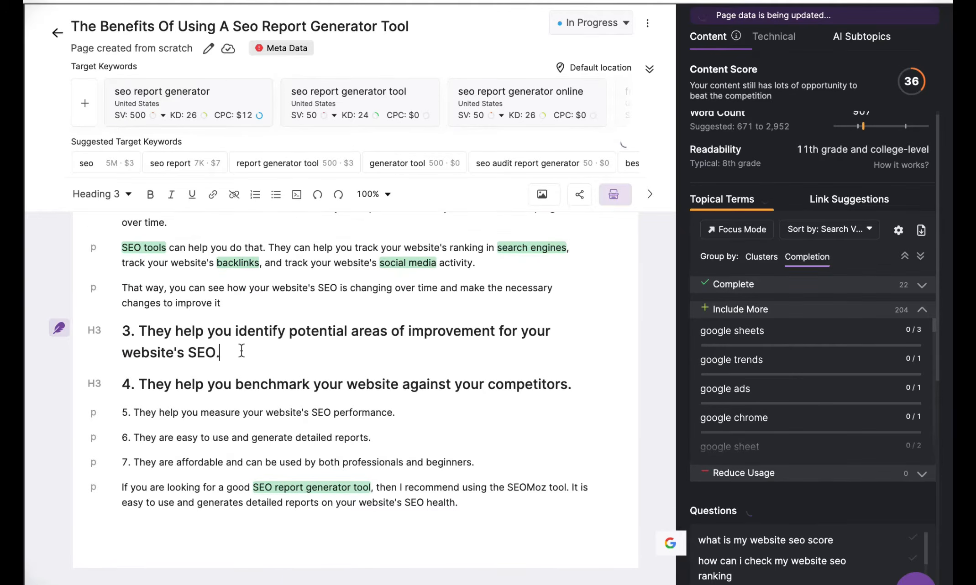
{"action": "key", "text": "Return"}
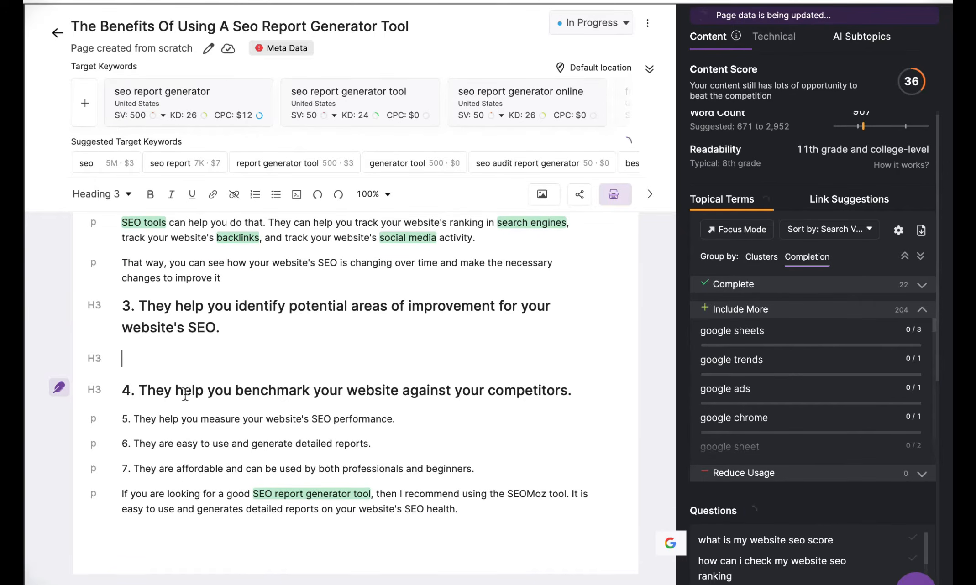
{"action": "left_click", "coordinate": [99, 358]}
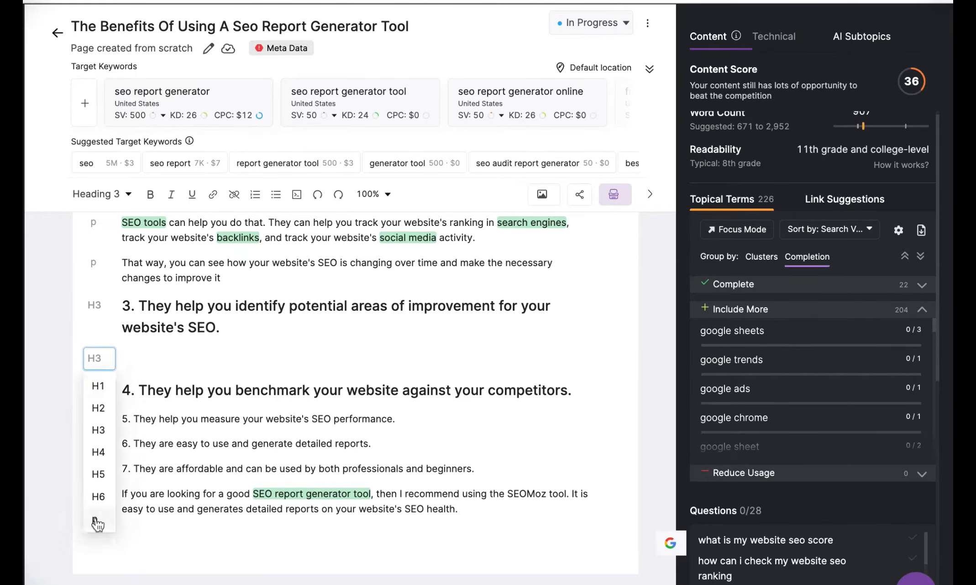
{"action": "left_click", "coordinate": [96, 523]}
{"action": "left_click", "coordinate": [60, 307]}
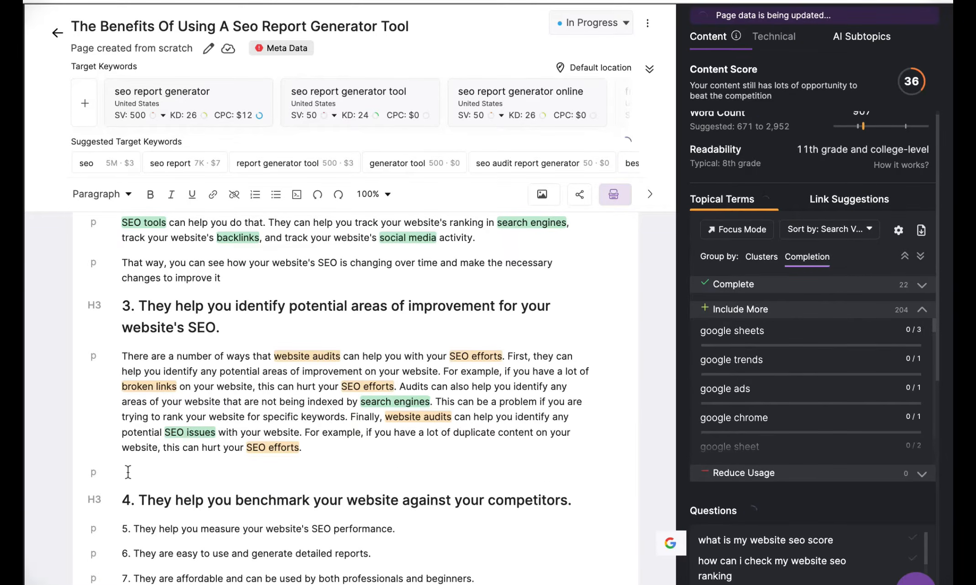
{"action": "left_click", "coordinate": [147, 475]}
{"action": "scroll", "coordinate": [148, 475], "scroll_direction": "down", "scroll_amount": 1}
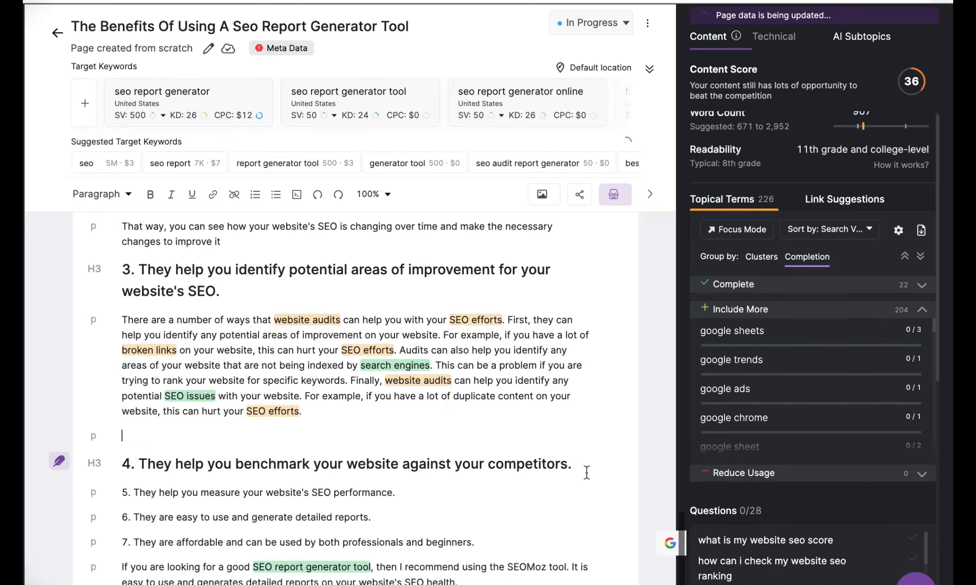
{"action": "key", "text": "BackSpace"}
Step: Generate AI content in a new paragraph under benefit heading 4 about benchmarking competitors and keep only its first paragraph
{"action": "left_click", "coordinate": [579, 441]}
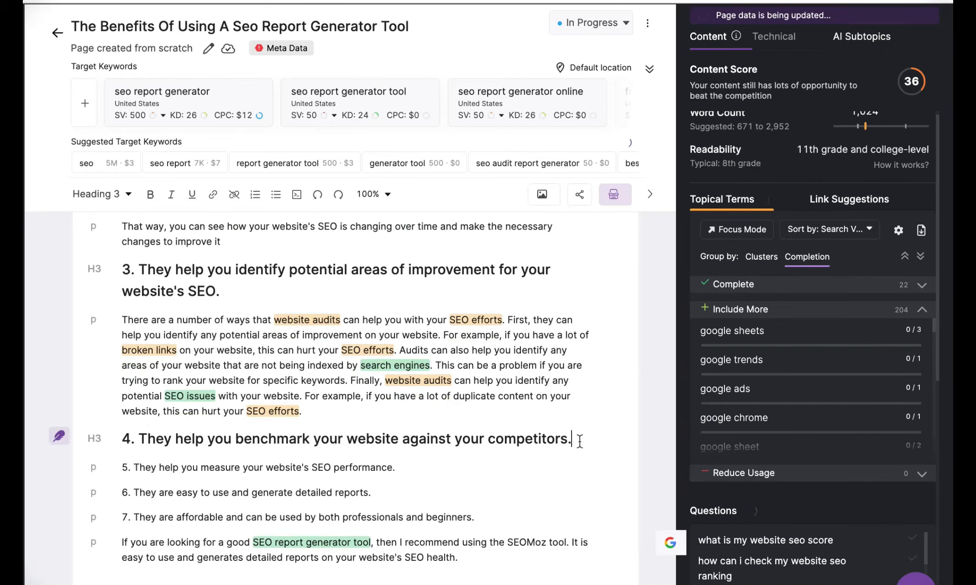
{"action": "key", "text": "Return"}
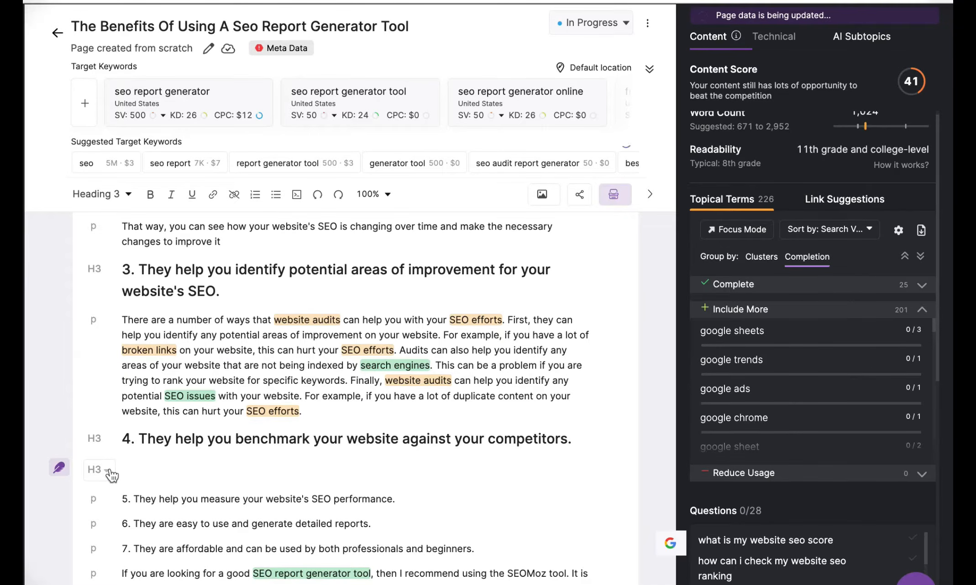
{"action": "left_click", "coordinate": [108, 470]}
{"action": "left_click", "coordinate": [95, 445]}
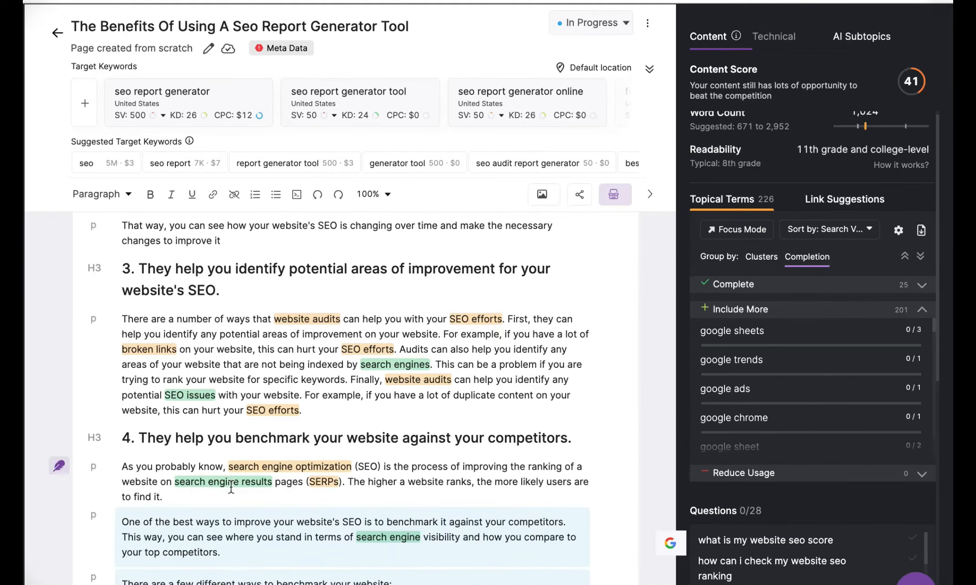
{"action": "scroll", "coordinate": [231, 488], "scroll_direction": "down", "scroll_amount": 9}
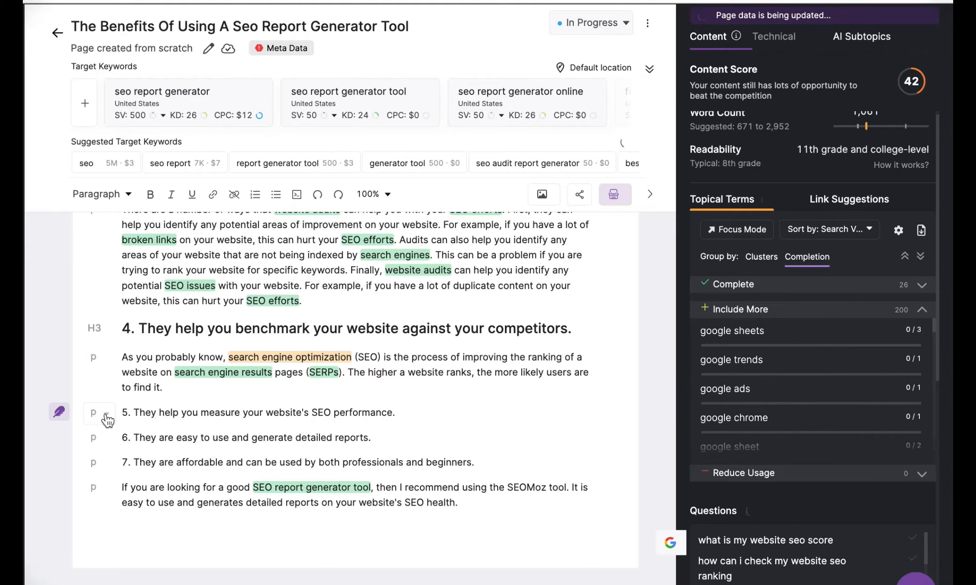
Step: Format "5. They help you measure your website's SEO performance." as Heading 3 and generate AI content in a new paragraph below it
{"action": "left_click", "coordinate": [106, 414]}
{"action": "left_click", "coordinate": [97, 482]}
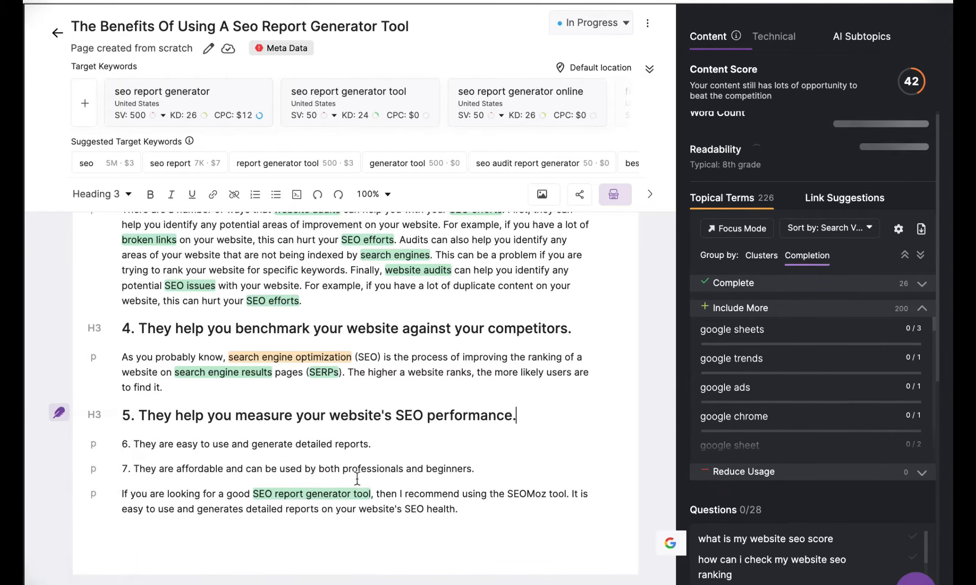
{"action": "key", "text": "Return"}
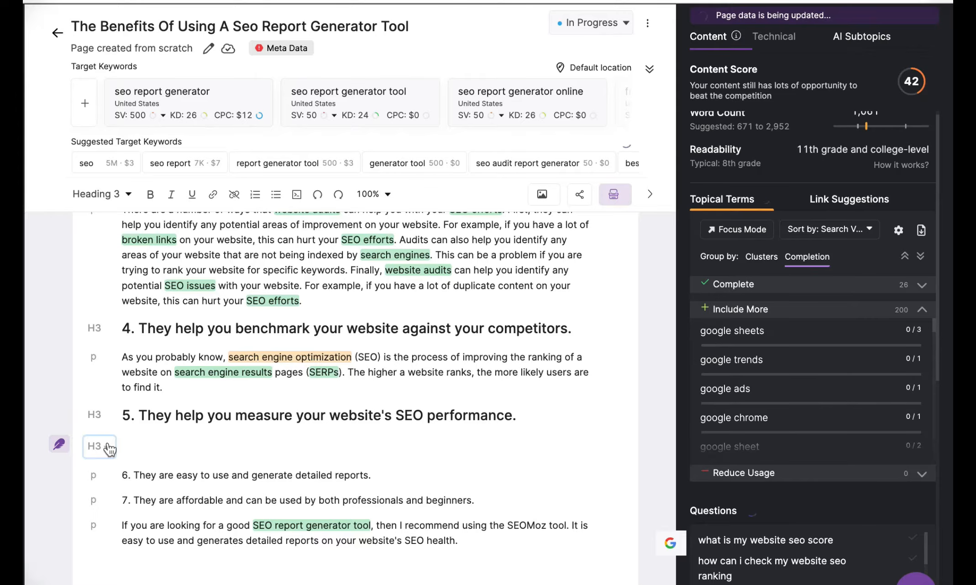
{"action": "left_click", "coordinate": [107, 453]}
{"action": "left_click", "coordinate": [96, 582]}
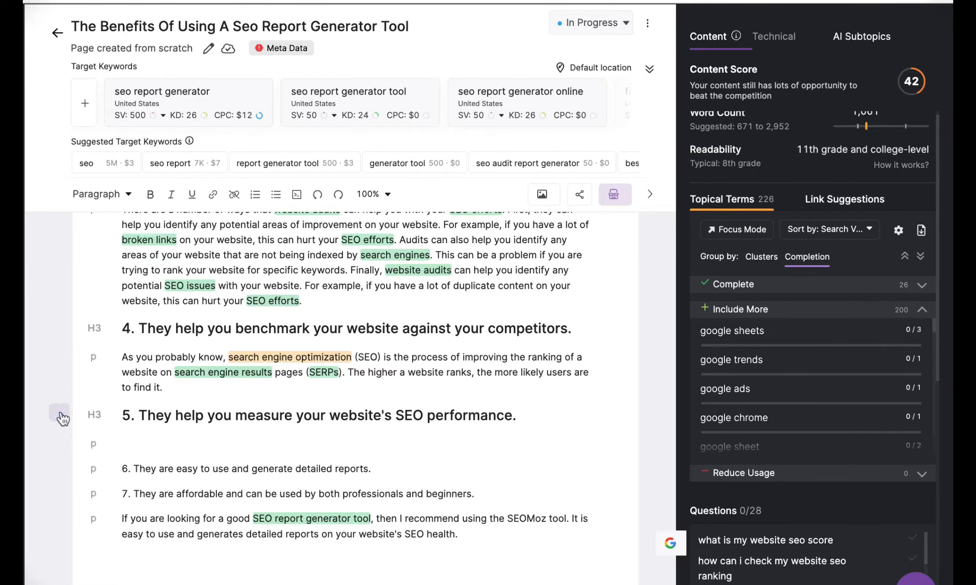
{"action": "left_click", "coordinate": [60, 444]}
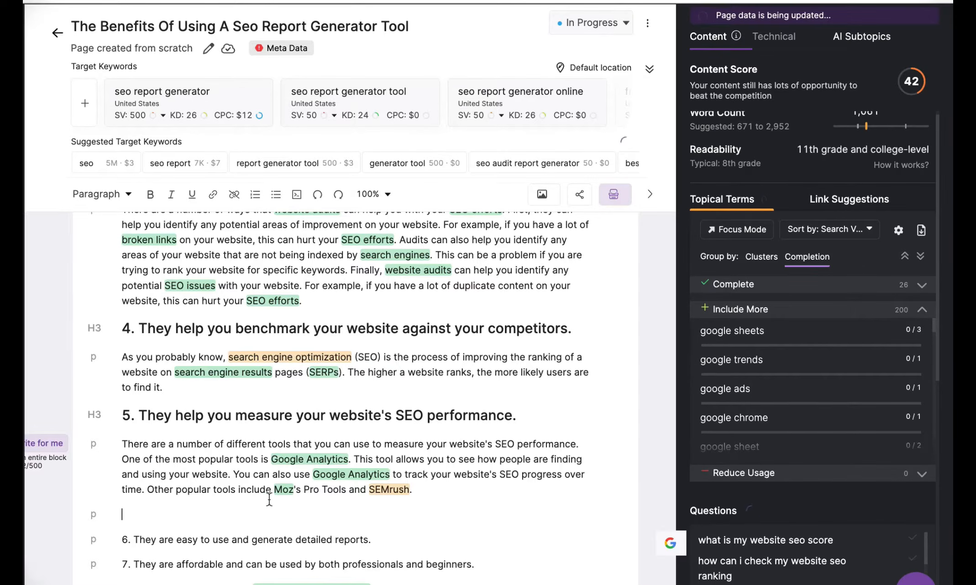
Step: Remove the final period and empty paragraph after the text under benefit 5, and the empty paragraph above benefit heading 7
{"action": "scroll", "coordinate": [269, 499], "scroll_direction": "down", "scroll_amount": 2}
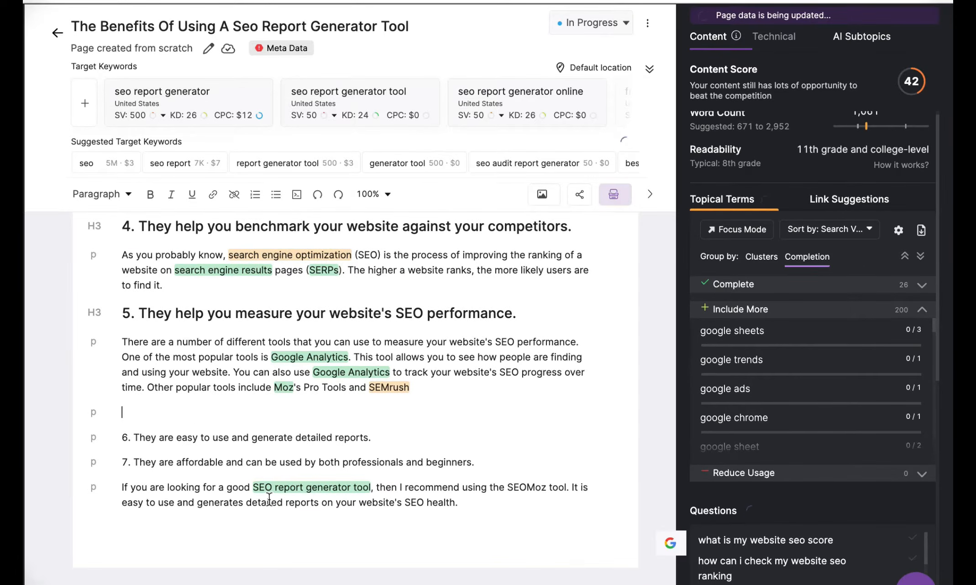
{"action": "key", "text": "BackSpace"}
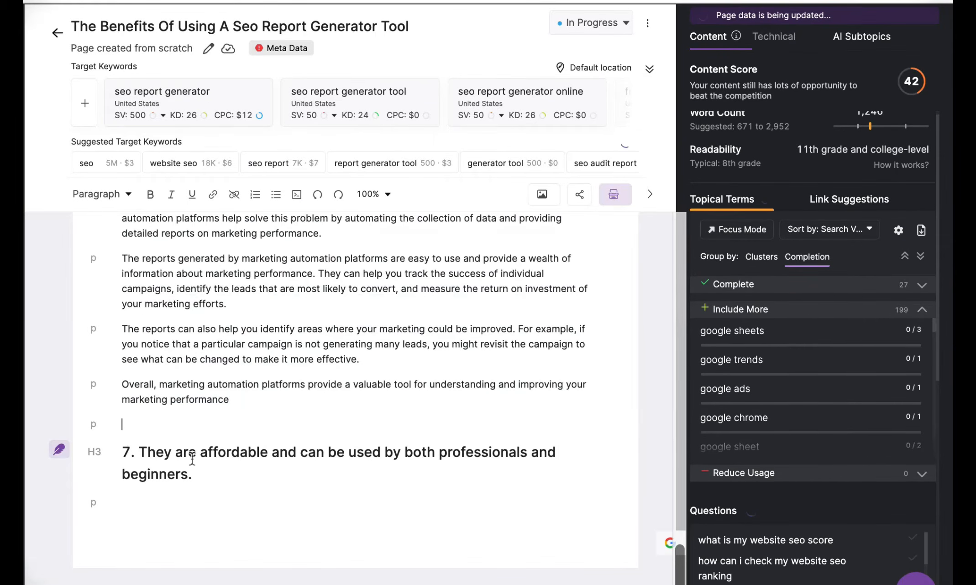
{"action": "key", "text": "Delete"}
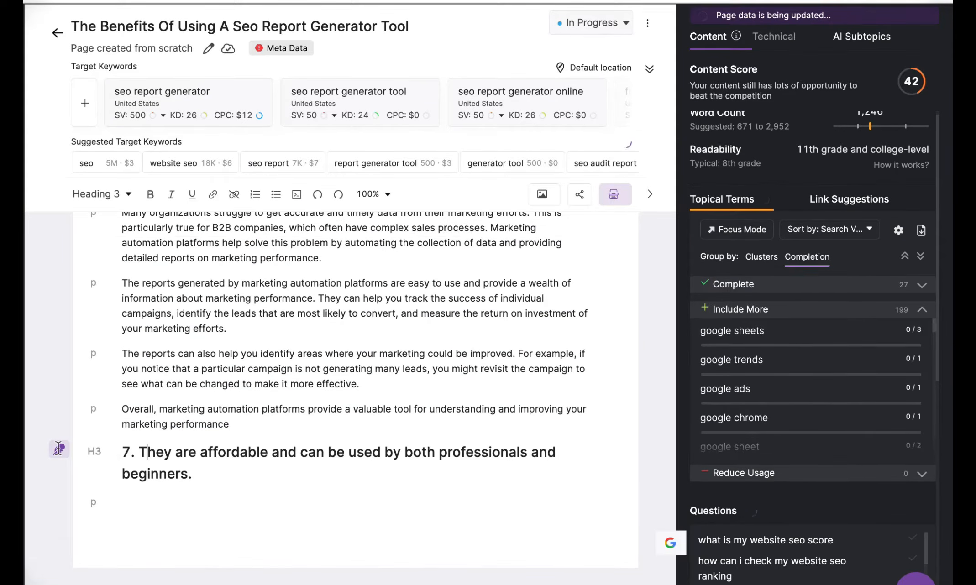
{"action": "scroll", "coordinate": [427, 405], "scroll_direction": "down", "scroll_amount": 1}
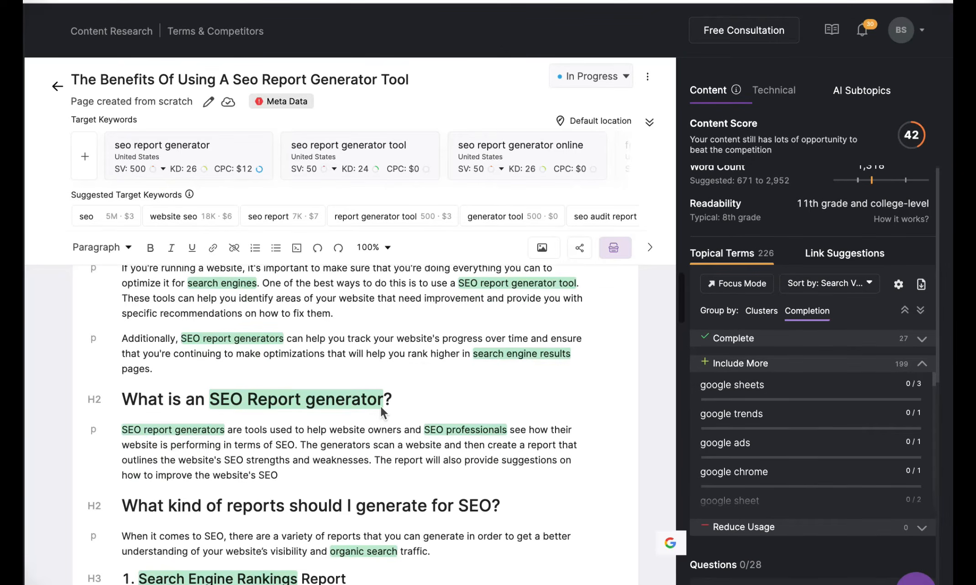
Step: Search the stock images for "report" and insert the photo of a hand pointing at a laptop below the "Benefits of using SEO Reports" heading
{"action": "left_click", "coordinate": [398, 396]}
{"action": "key", "text": "Return"}
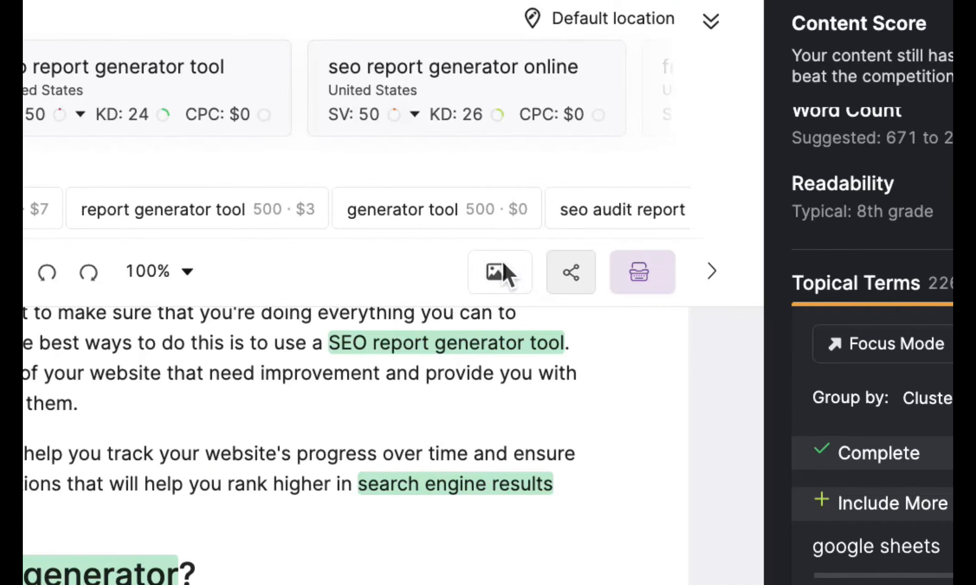
{"action": "left_click", "coordinate": [503, 264]}
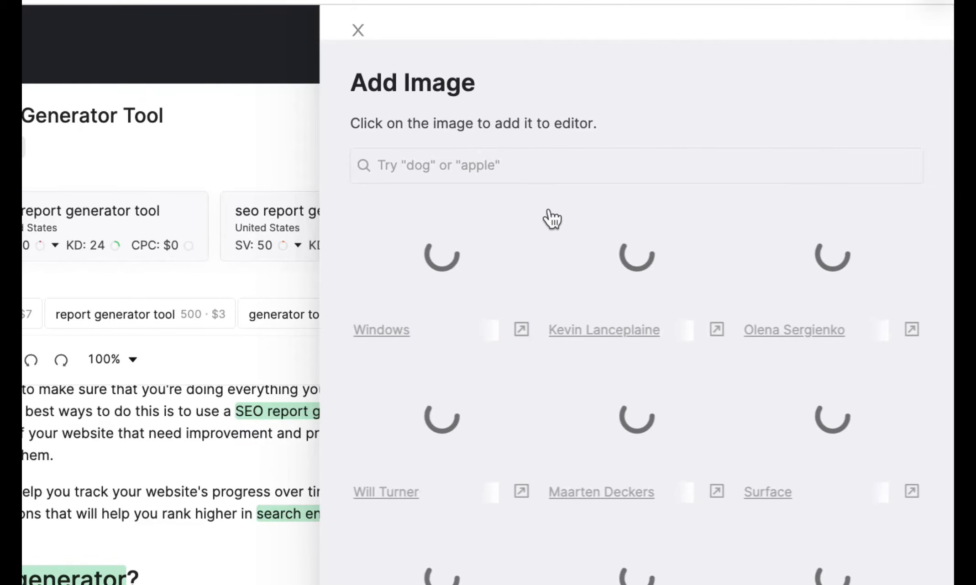
{"action": "type", "text": "report"}
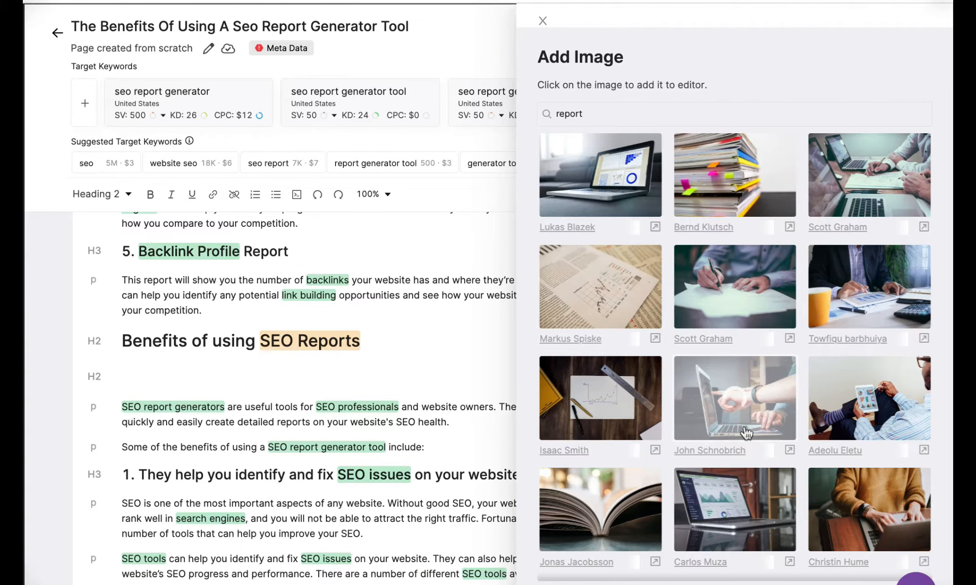
{"action": "left_click", "coordinate": [746, 433]}
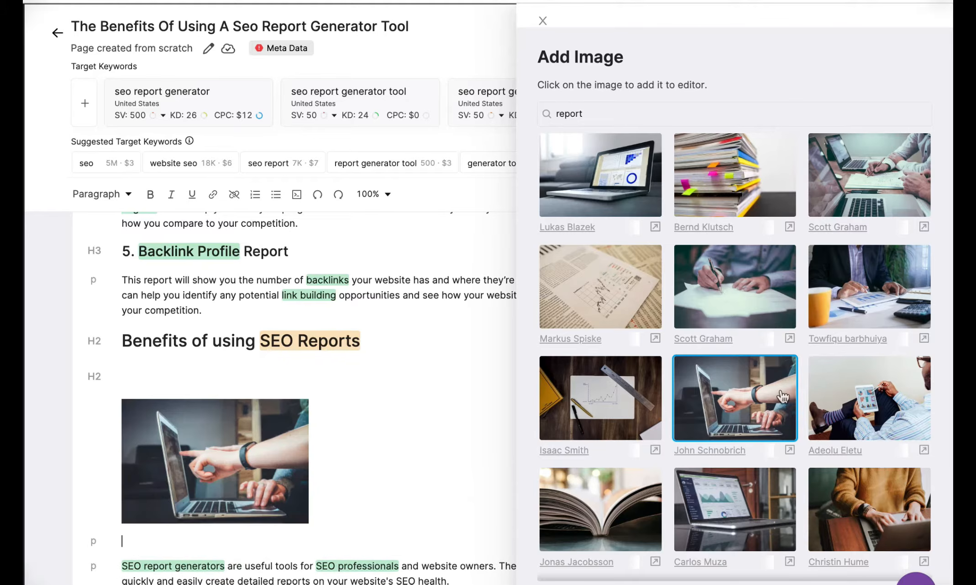
{"action": "left_click", "coordinate": [543, 21]}
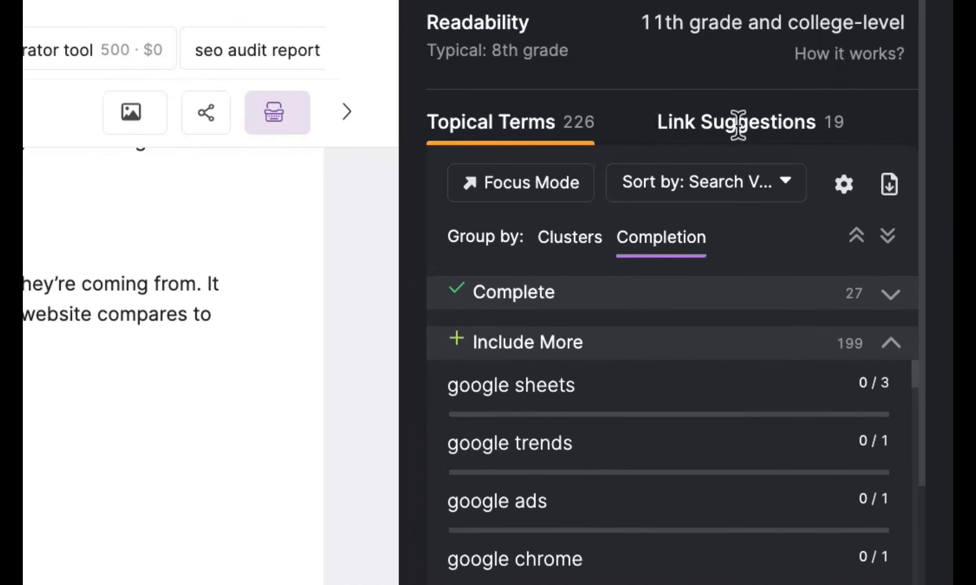
{"action": "left_click", "coordinate": [824, 188]}
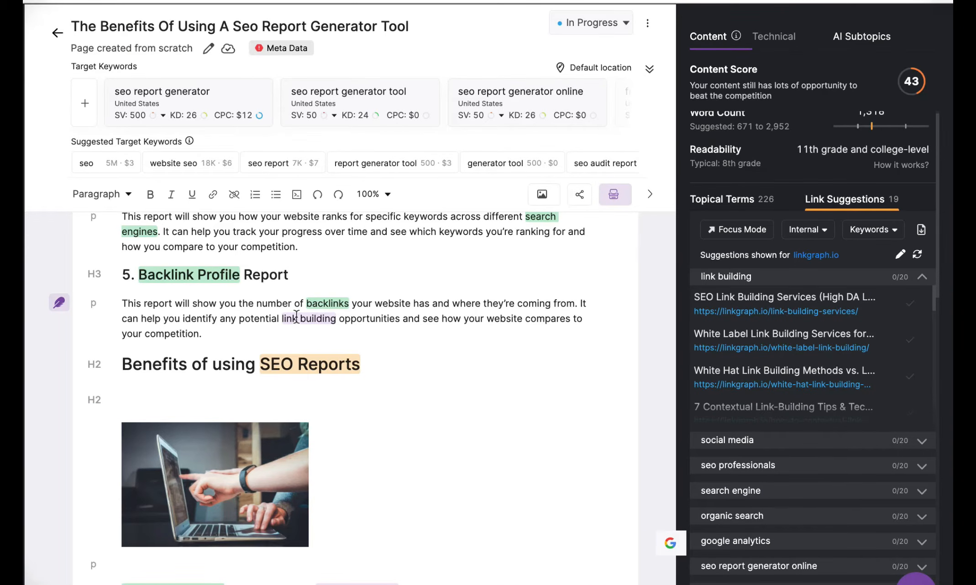
{"action": "left_click_drag", "start_coordinate": [336, 320], "coordinate": [282, 319]}
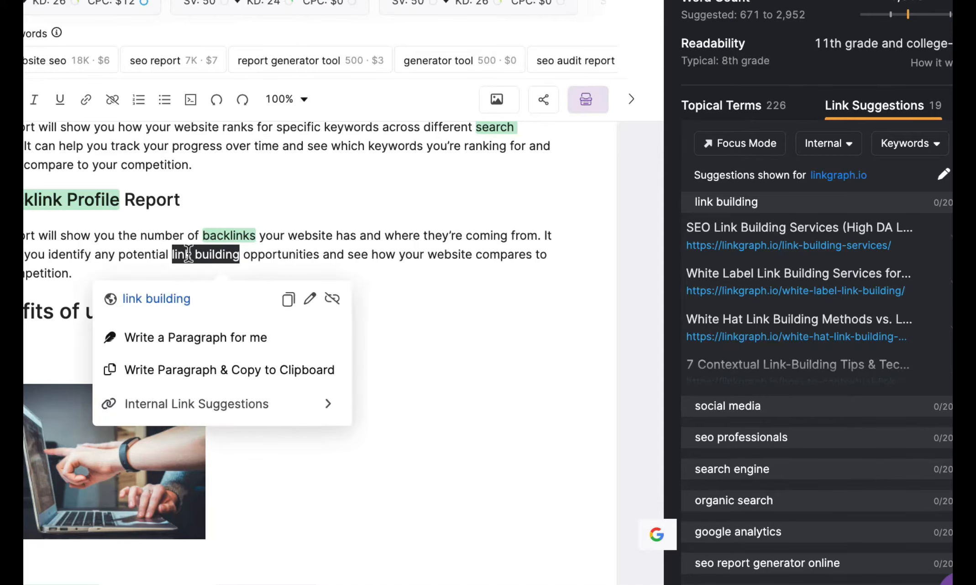
{"action": "left_click", "coordinate": [213, 411]}
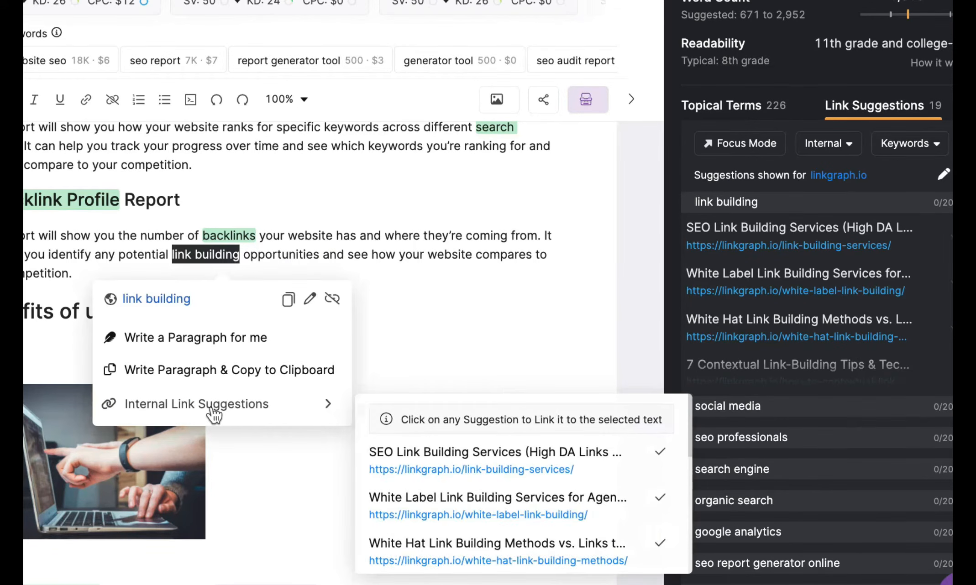
{"action": "left_click", "coordinate": [428, 469]}
{"action": "left_click", "coordinate": [428, 354]}
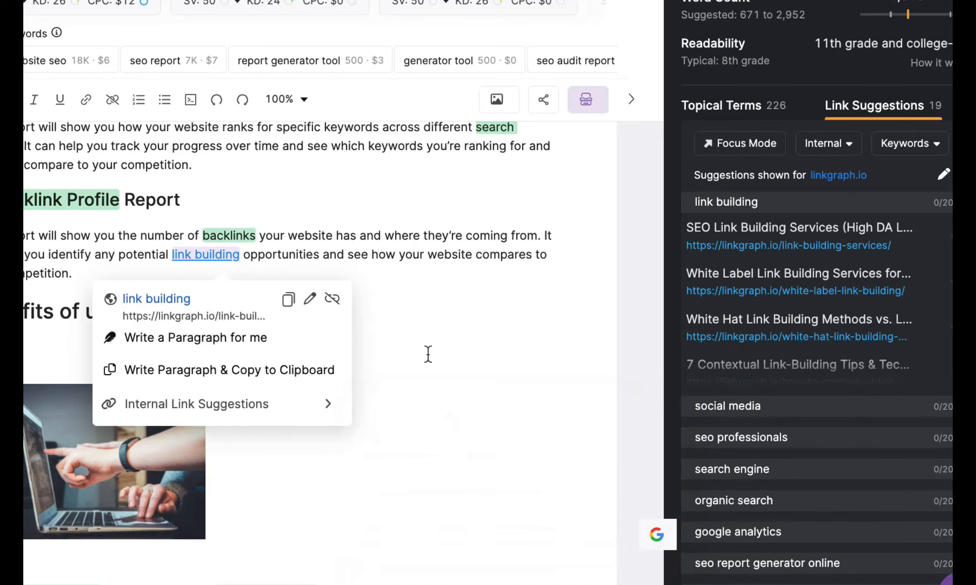
{"action": "scroll", "coordinate": [427, 354], "scroll_direction": "down", "scroll_amount": 5}
{"action": "scroll", "coordinate": [427, 354], "scroll_direction": "down", "scroll_amount": 3}
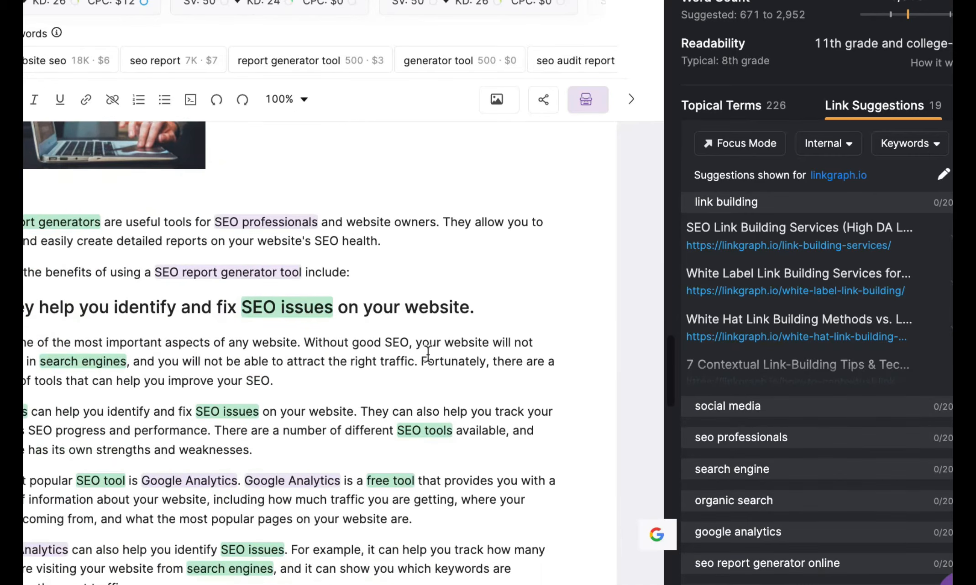
{"action": "scroll", "coordinate": [427, 354], "scroll_direction": "down", "scroll_amount": 2}
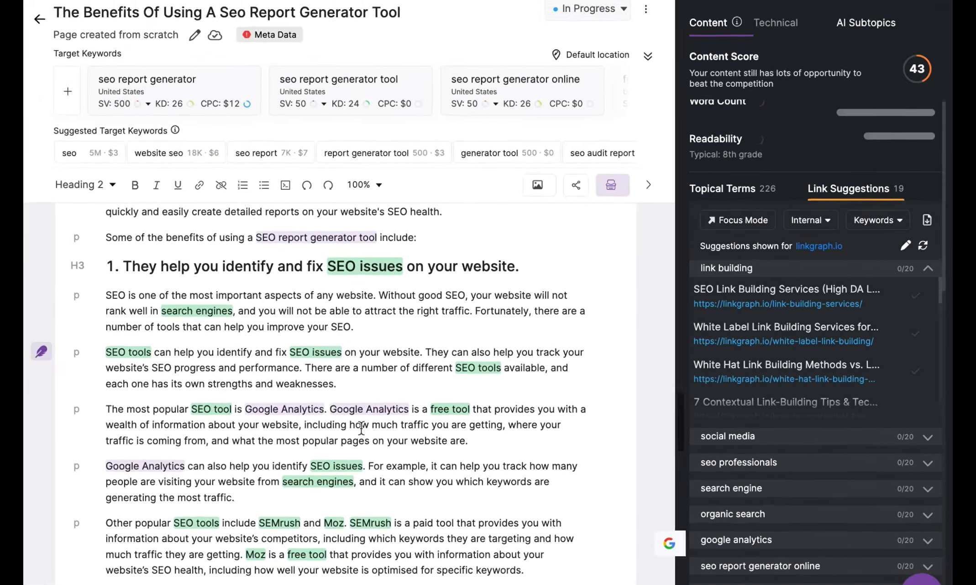
{"action": "scroll", "coordinate": [370, 433], "scroll_direction": "down", "scroll_amount": 4}
{"action": "scroll", "coordinate": [370, 432], "scroll_direction": "down", "scroll_amount": 5}
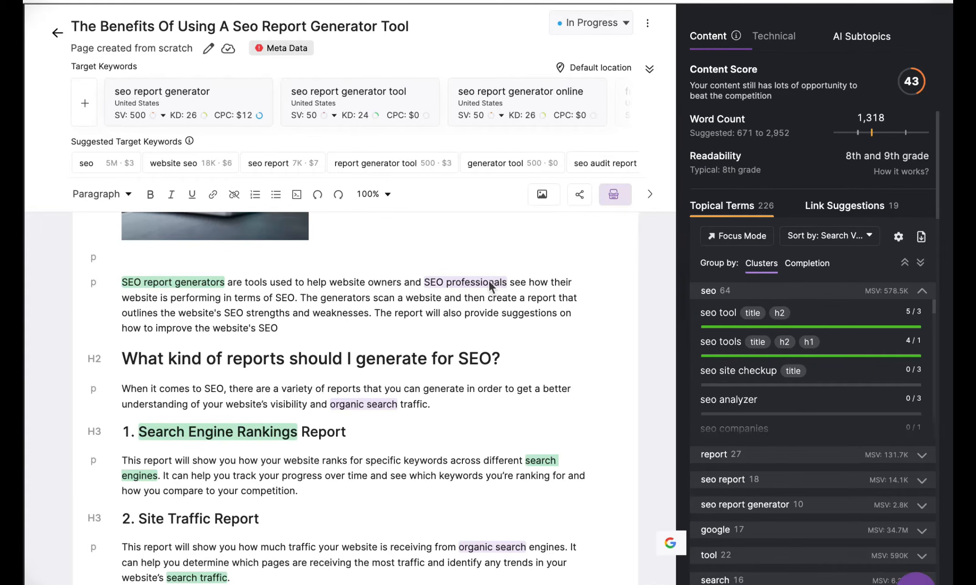
{"action": "left_click_drag", "start_coordinate": [488, 282], "coordinate": [428, 278]}
{"action": "left_click", "coordinate": [506, 281]}
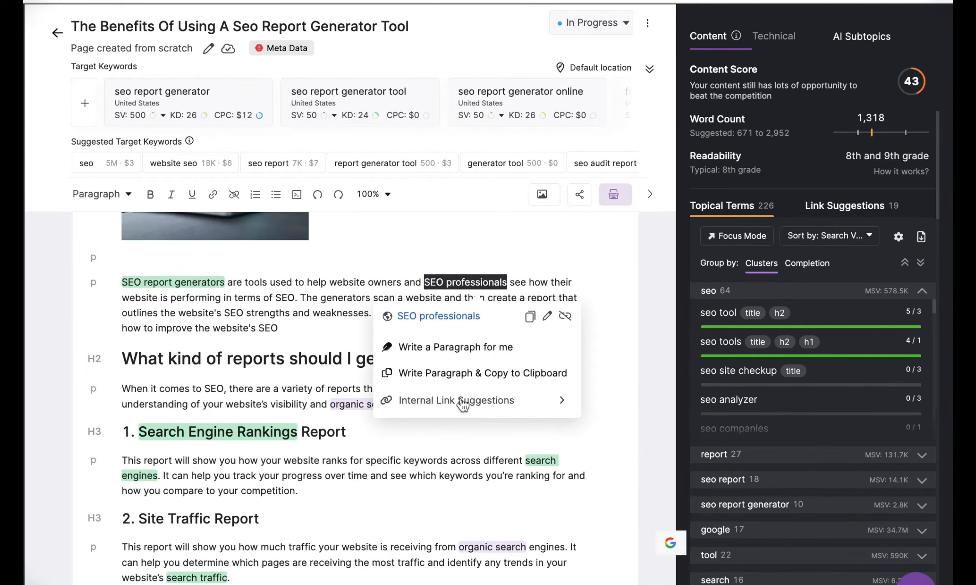
{"action": "mouse_move", "coordinate": [472, 403]}
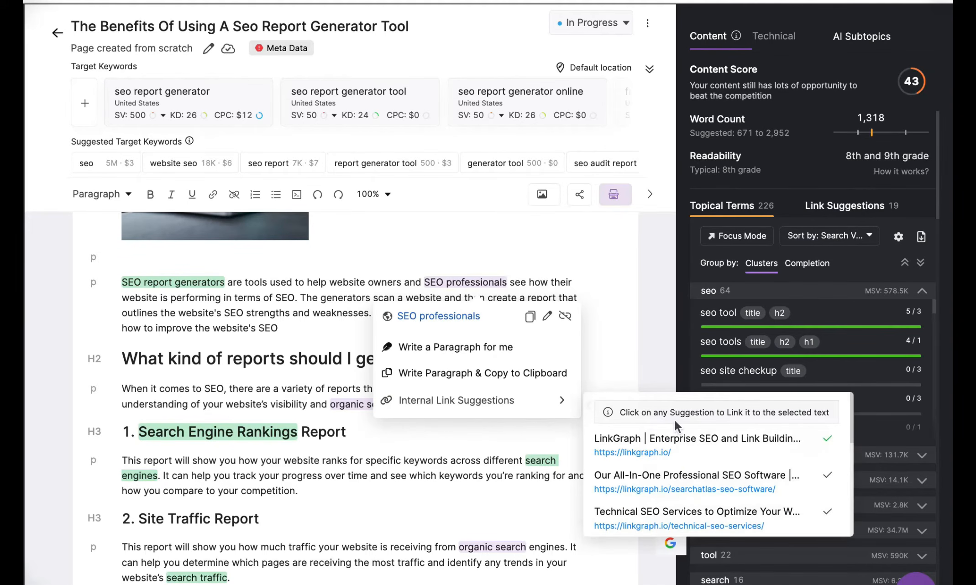
{"action": "left_click", "coordinate": [674, 452]}
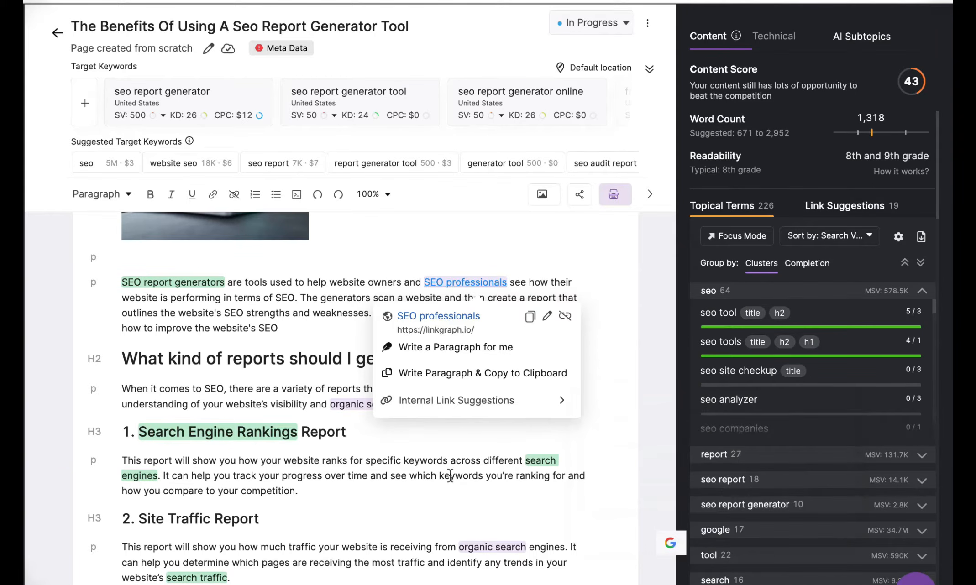
{"action": "scroll", "coordinate": [450, 491], "scroll_direction": "down", "scroll_amount": 1}
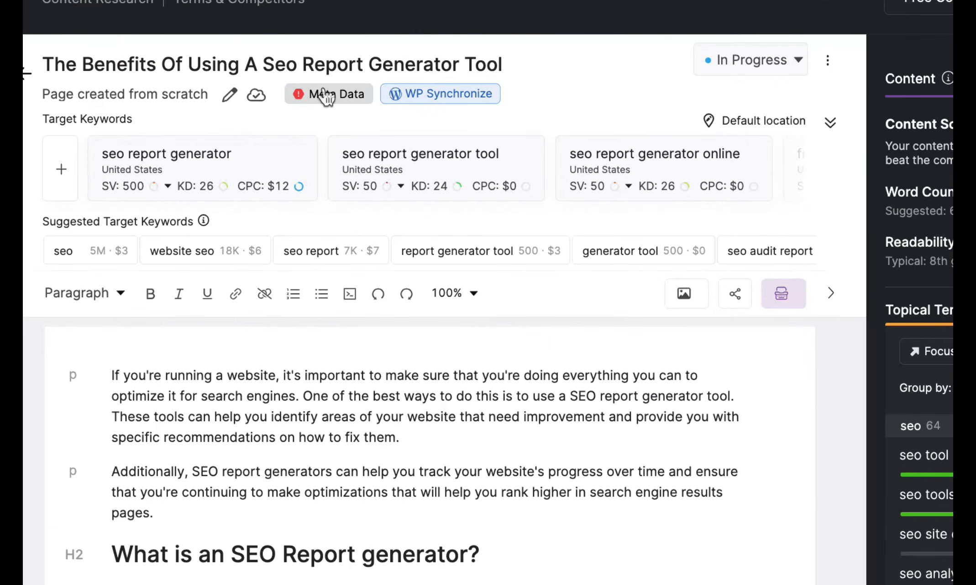
Step: Generate AI meta data suggestions for the article and review the suggested titles and descriptions
{"action": "left_click", "coordinate": [325, 94]}
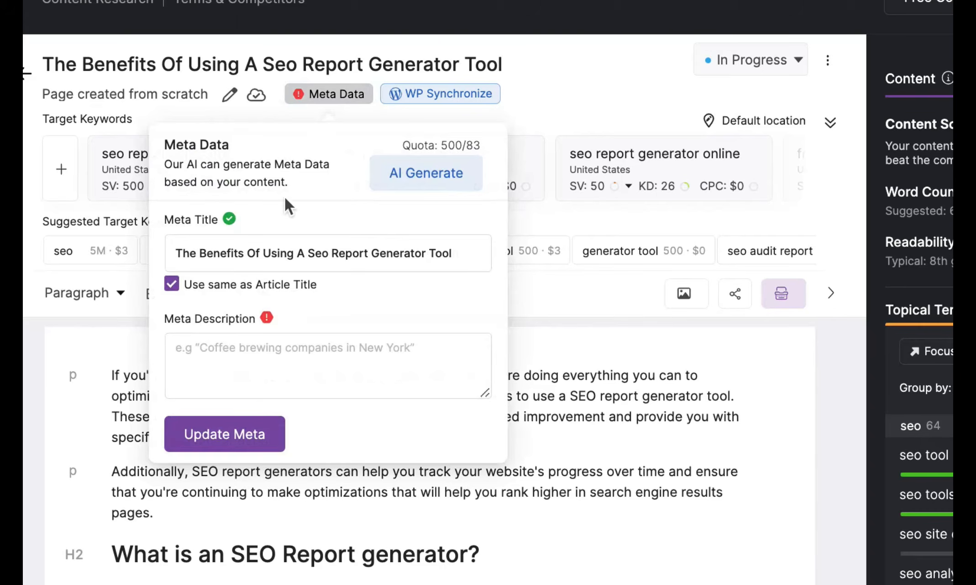
{"action": "left_click", "coordinate": [282, 268]}
{"action": "left_click", "coordinate": [441, 174]}
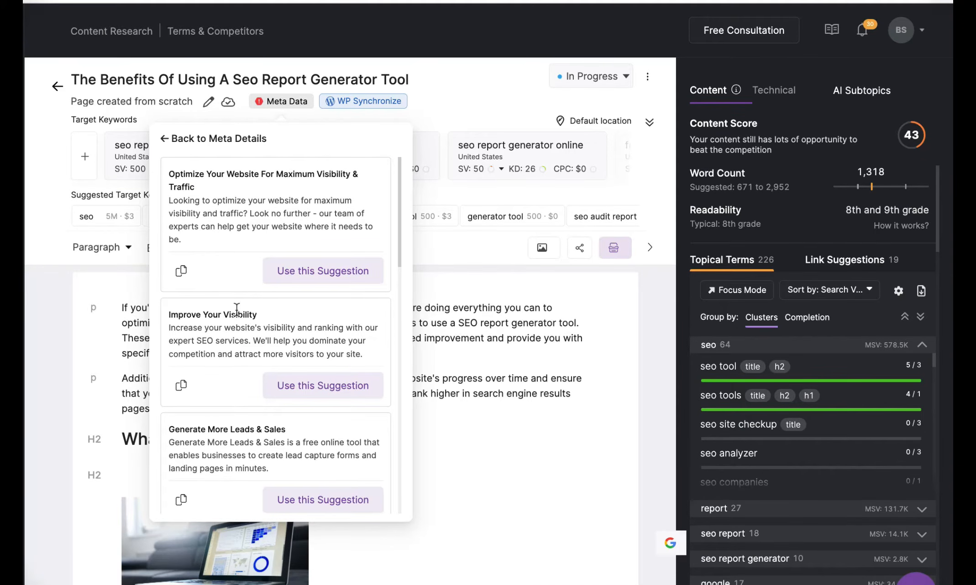
{"action": "scroll", "coordinate": [237, 310], "scroll_direction": "down", "scroll_amount": 2}
{"action": "scroll", "coordinate": [237, 310], "scroll_direction": "down", "scroll_amount": 2}
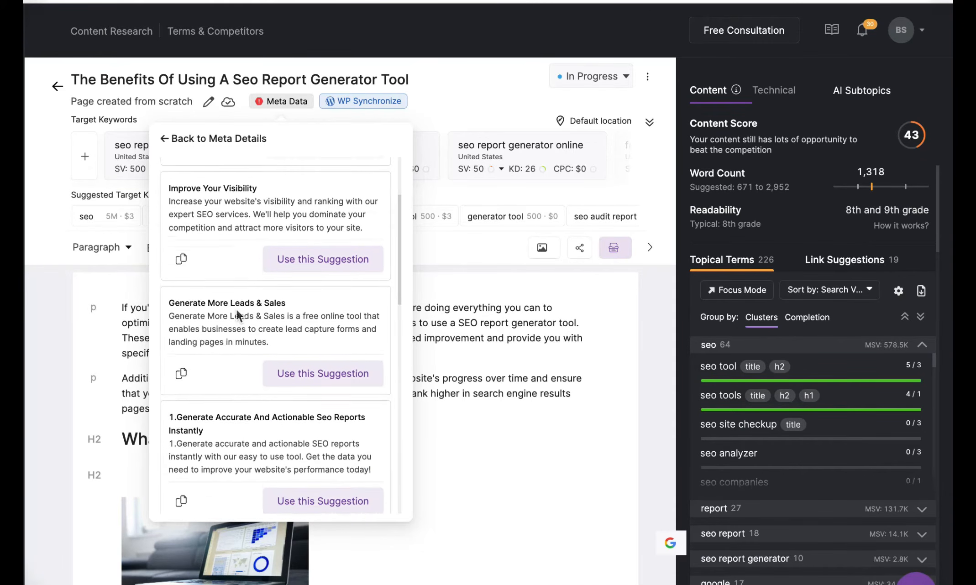
{"action": "scroll", "coordinate": [236, 328], "scroll_direction": "down", "scroll_amount": 1}
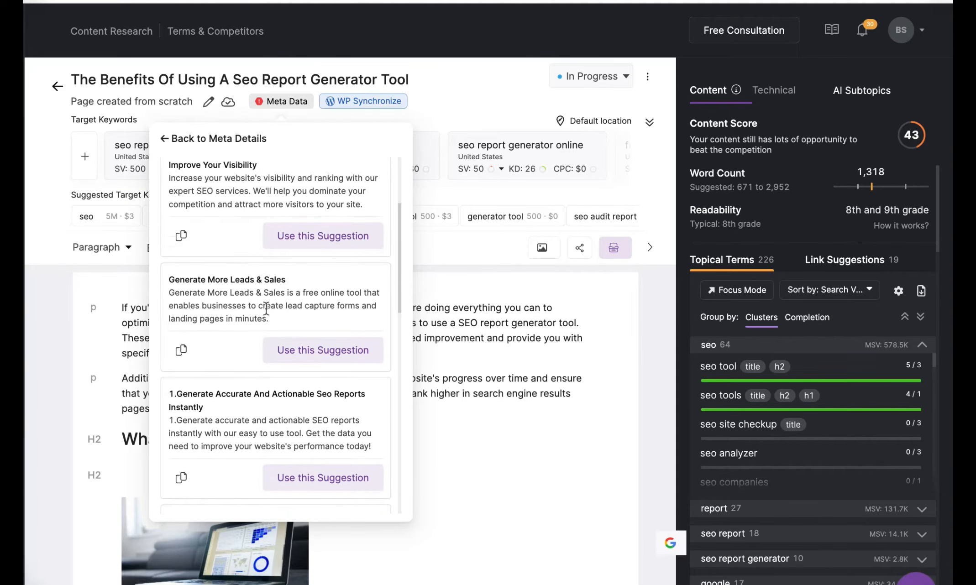
{"action": "scroll", "coordinate": [266, 309], "scroll_direction": "down", "scroll_amount": 1}
{"action": "scroll", "coordinate": [247, 375], "scroll_direction": "down", "scroll_amount": 6}
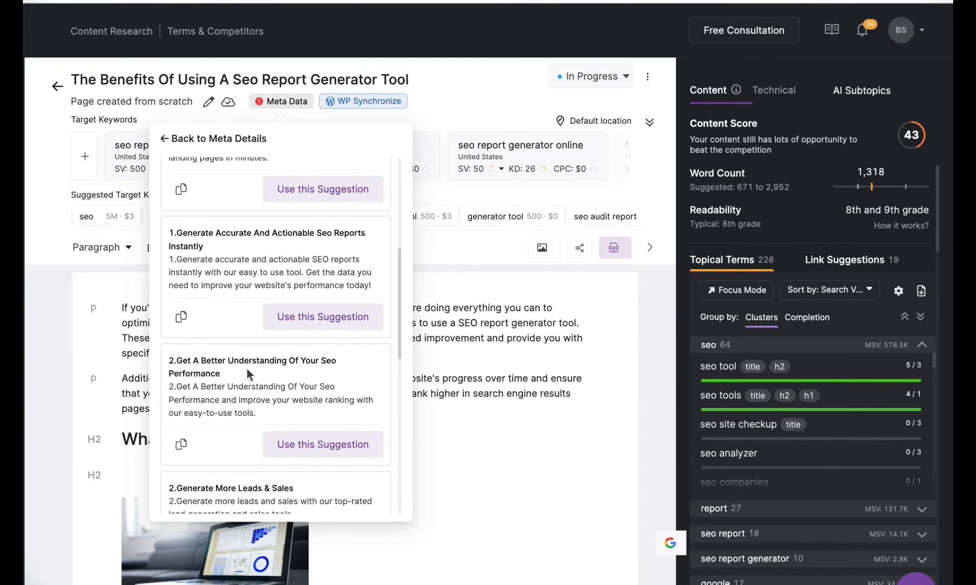
{"action": "scroll", "coordinate": [247, 374], "scroll_direction": "down", "scroll_amount": 1}
{"action": "scroll", "coordinate": [247, 374], "scroll_direction": "up", "scroll_amount": 10}
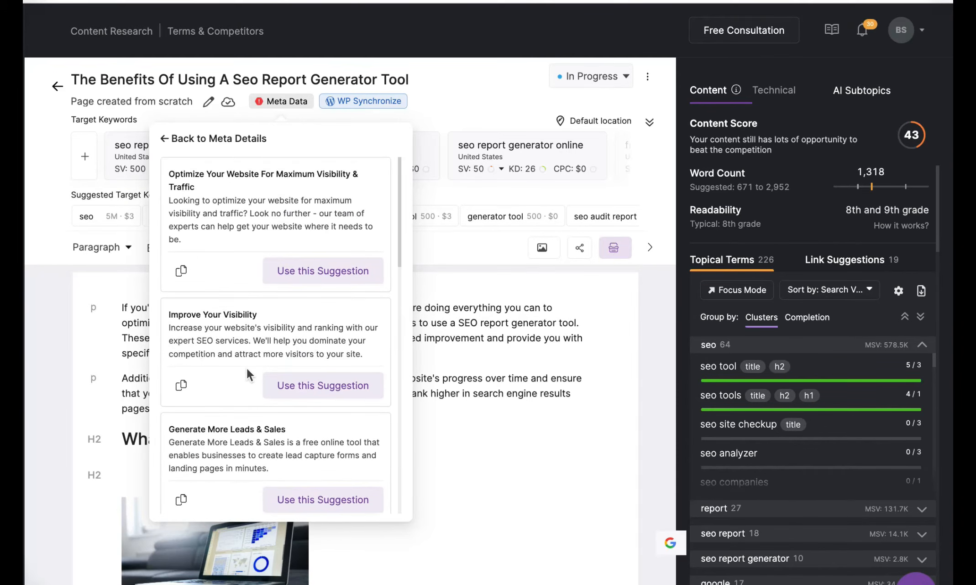
Step: Copy the description text of the "Optimize Your Website For Maximum Visibility & Traffic" suggestion into the meta description
{"action": "left_click_drag", "start_coordinate": [179, 240], "coordinate": [170, 200]}
{"action": "key", "text": "ctrl+c"}
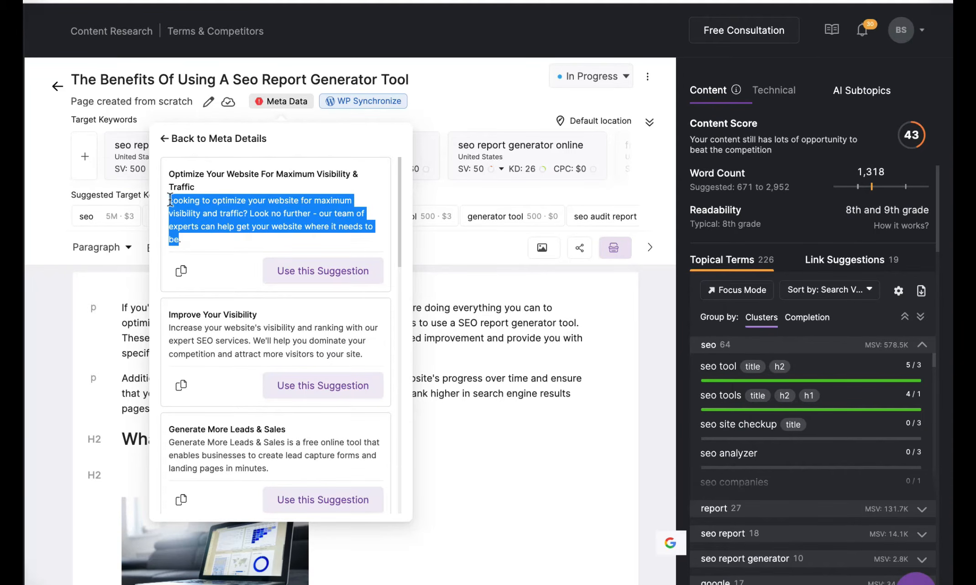
{"action": "left_click", "coordinate": [165, 138]}
{"action": "left_click", "coordinate": [239, 279]}
{"action": "key", "text": "ctrl+v"}
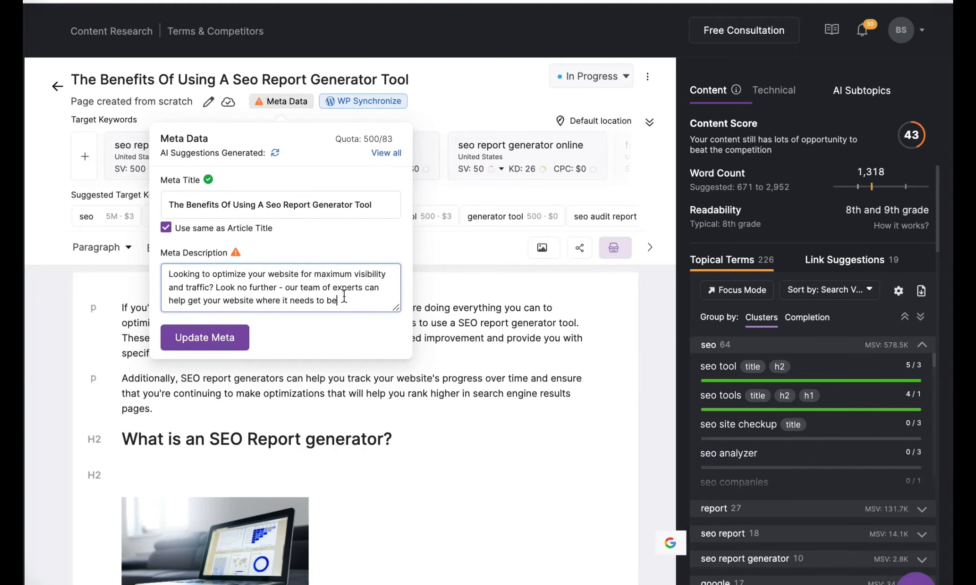
Step: Shorten the meta description so it ends with "Look no further." and update the meta data
{"action": "left_click_drag", "start_coordinate": [343, 299], "coordinate": [283, 287]}
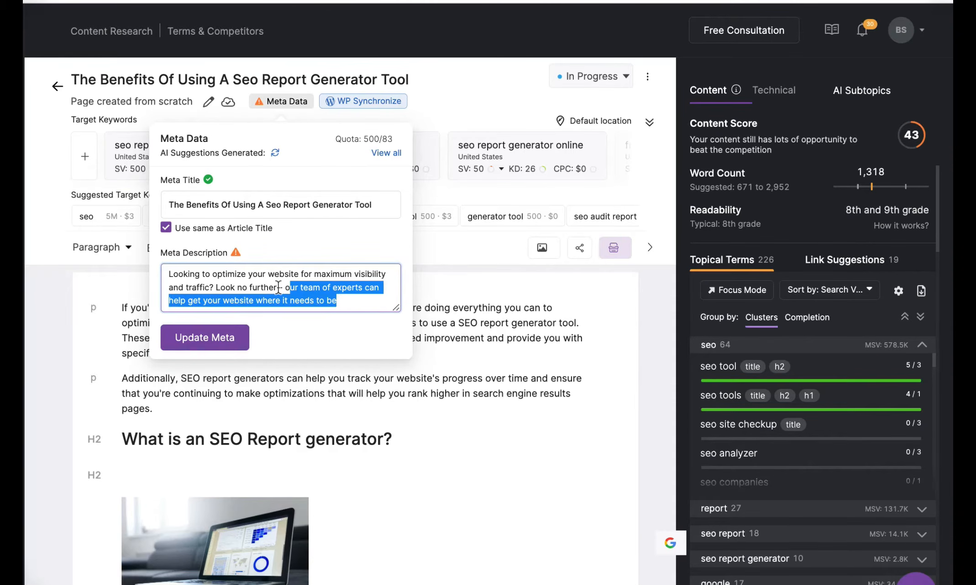
{"action": "key", "text": "BackSpace"}
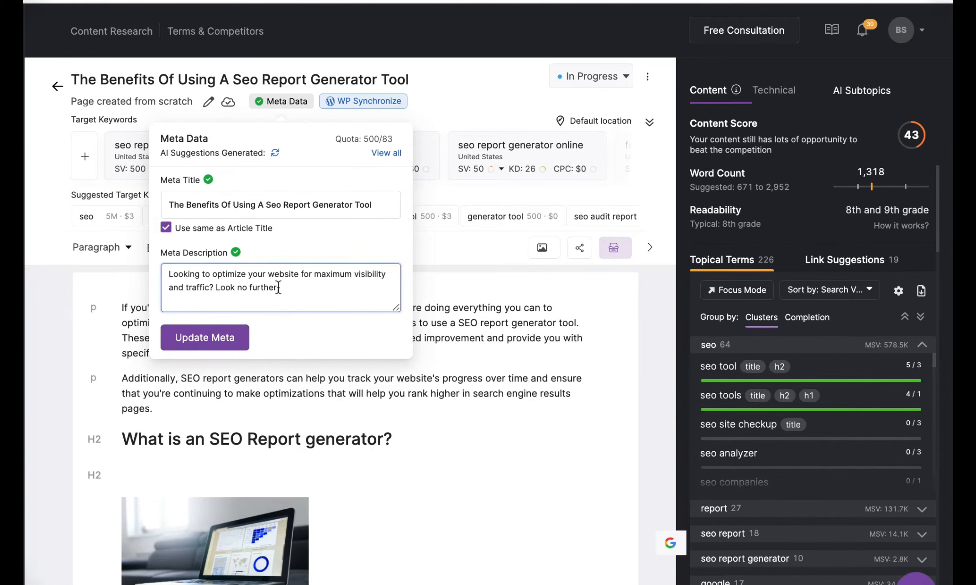
{"action": "left_click", "coordinate": [223, 342]}
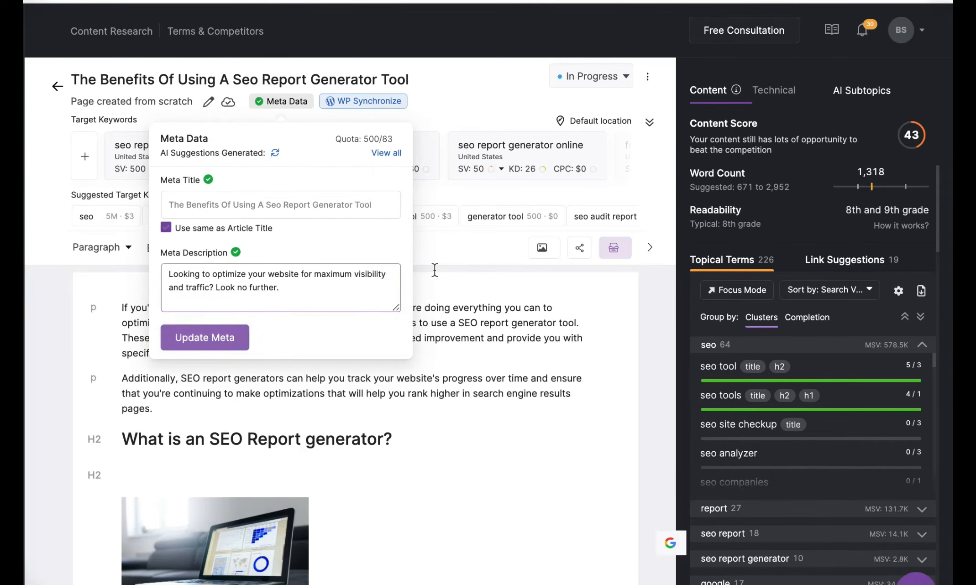
Step: Create a draft WordPress blog post from the article with the permalink "seo-report-generator", leaving the category empty
{"action": "left_click", "coordinate": [363, 101]}
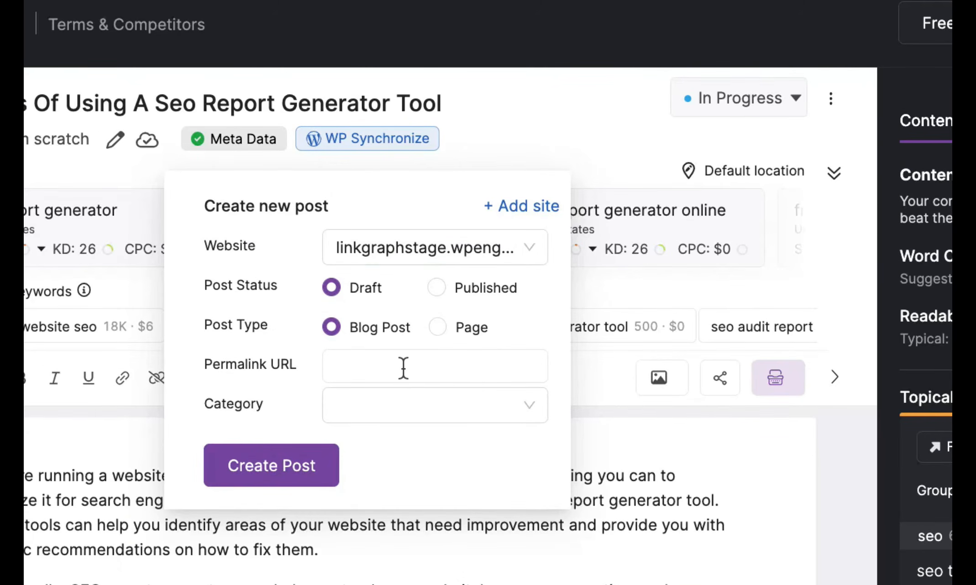
{"action": "left_click", "coordinate": [403, 367]}
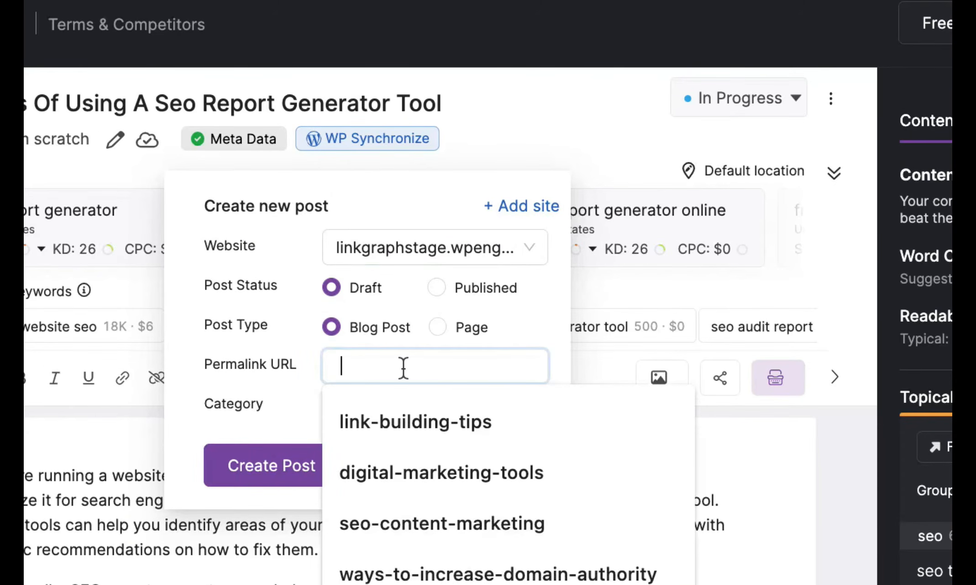
{"action": "type", "text": "se"}
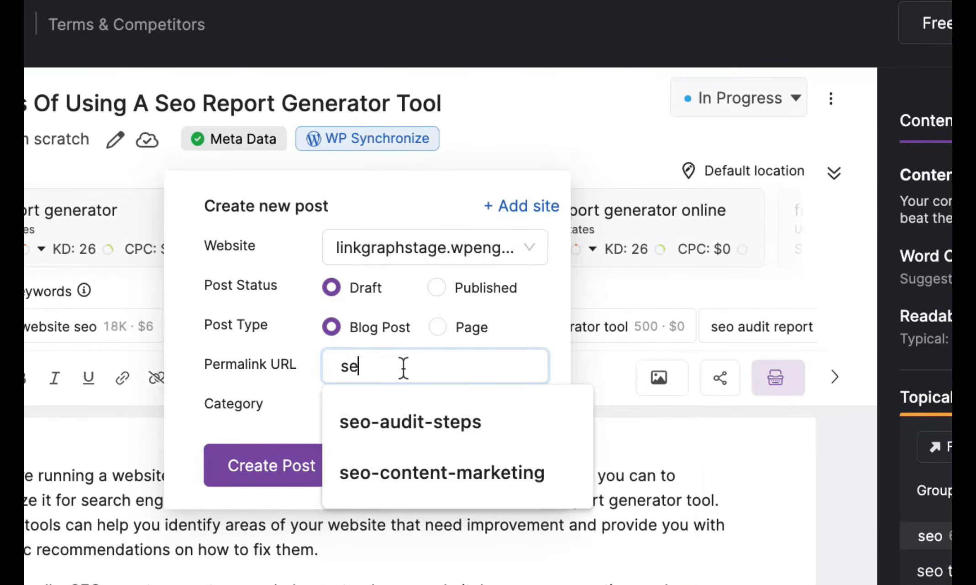
{"action": "type", "text": "o-report-generator"}
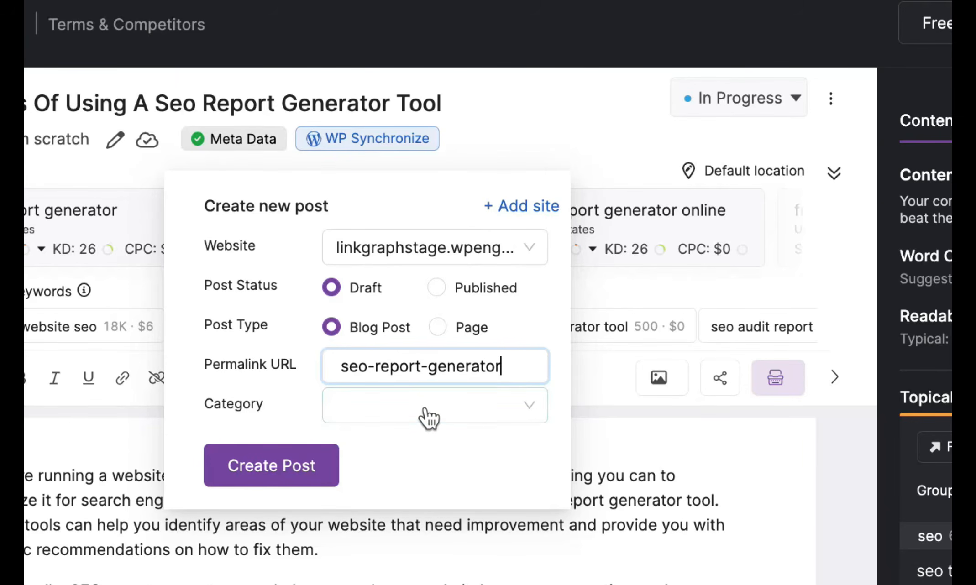
{"action": "left_click", "coordinate": [527, 416]}
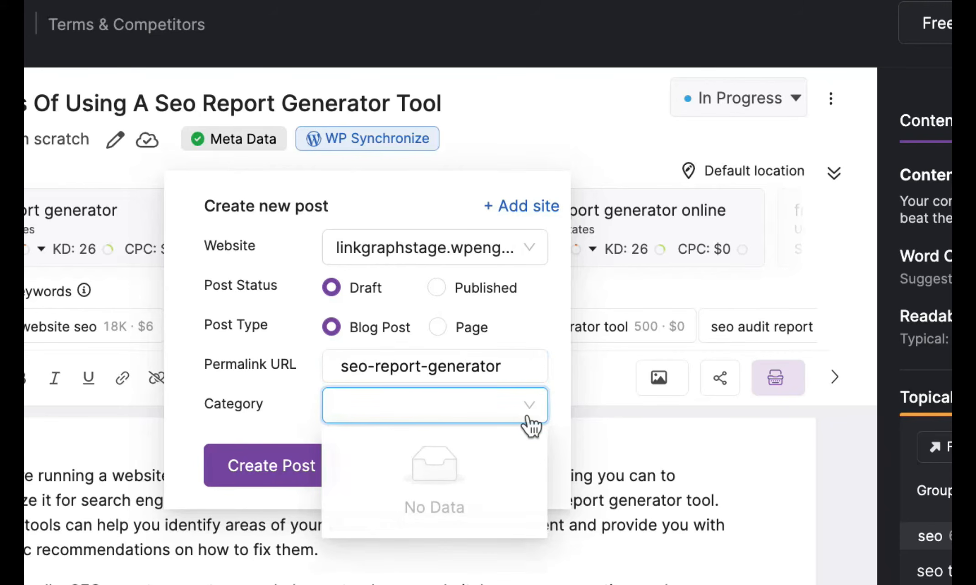
{"action": "left_click", "coordinate": [532, 414]}
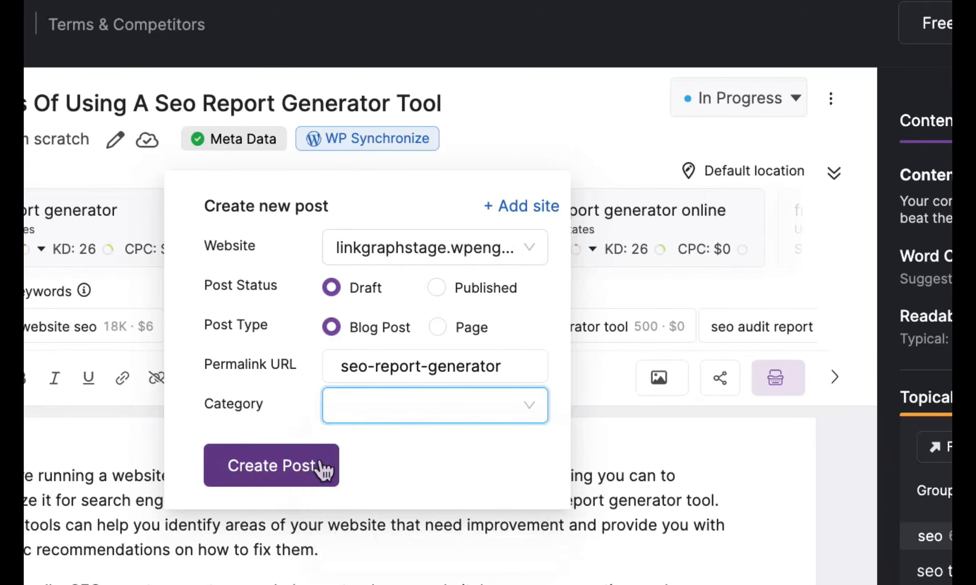
{"action": "left_click", "coordinate": [303, 464]}
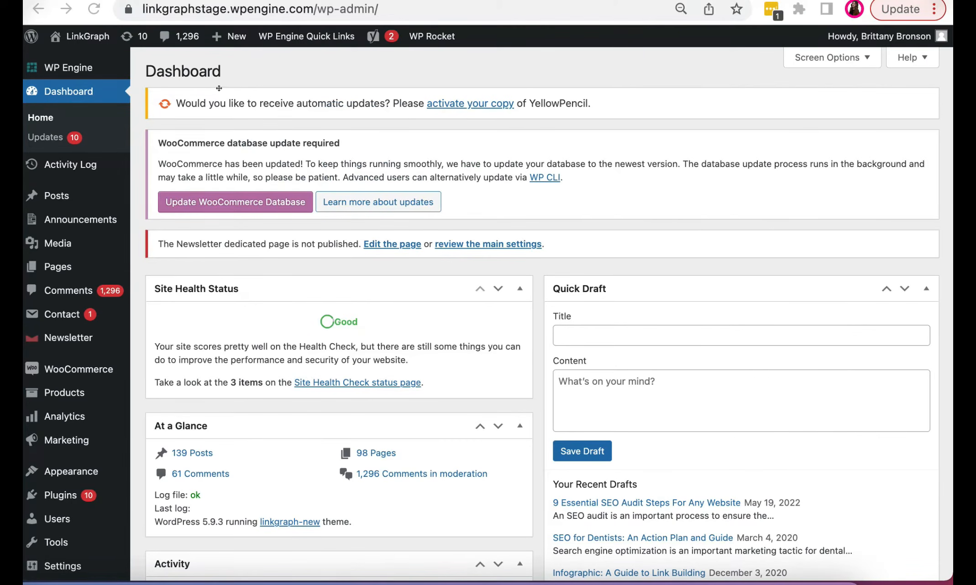
Step: In the WordPress admin's posts, preview the draft "The Benefits Of Using A Seo Report Generator Tool"
{"action": "left_click", "coordinate": [63, 197]}
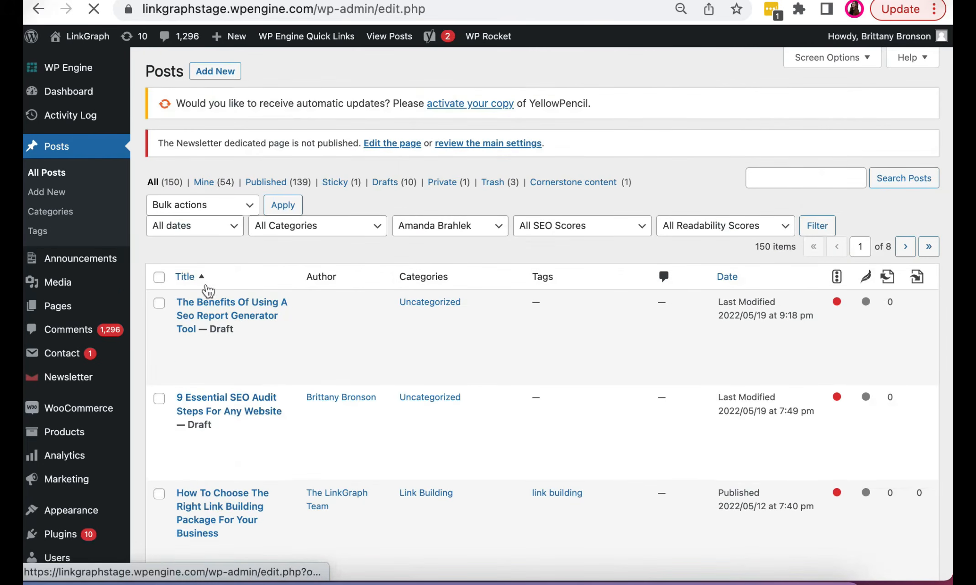
{"action": "mouse_move", "coordinate": [198, 315]}
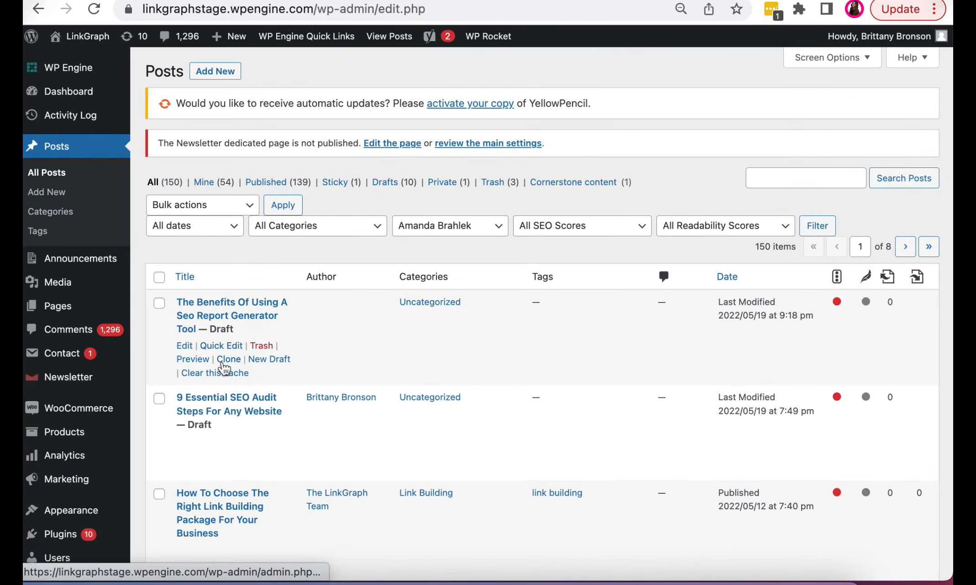
{"action": "left_click", "coordinate": [192, 359]}
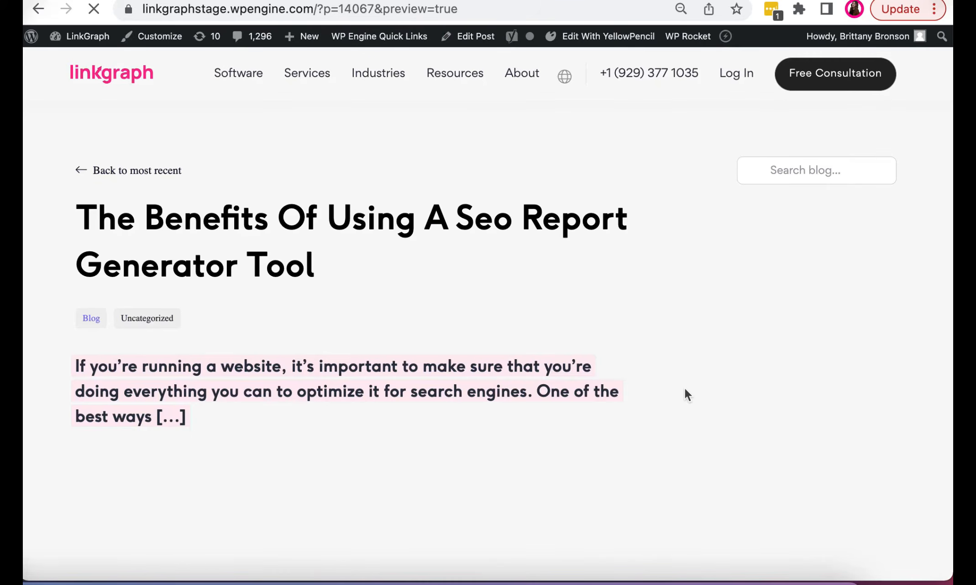
Step: Review the previewed post's title, introduction, headings, images and internal links
{"action": "scroll", "coordinate": [657, 383], "scroll_direction": "down", "scroll_amount": 9}
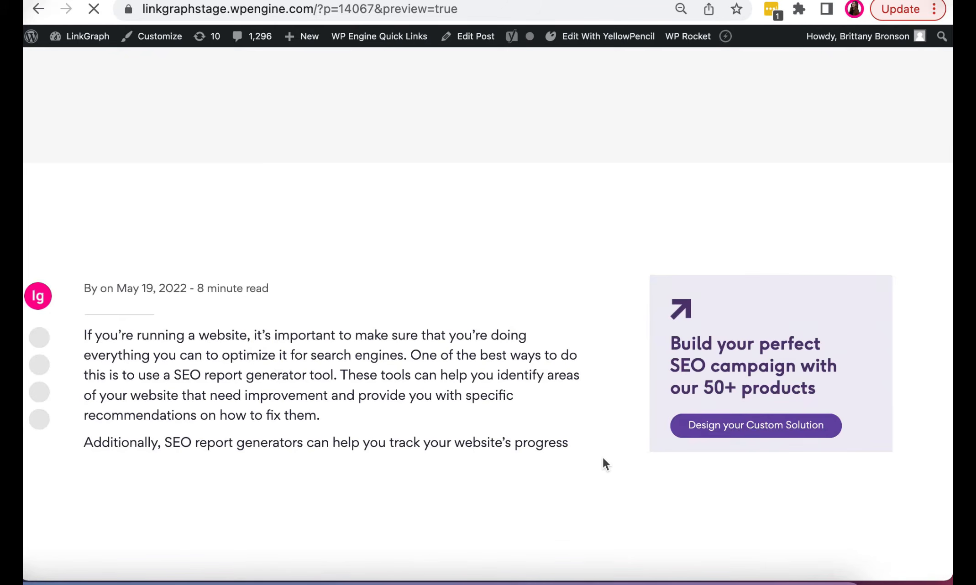
{"action": "scroll", "coordinate": [603, 458], "scroll_direction": "down", "scroll_amount": 3}
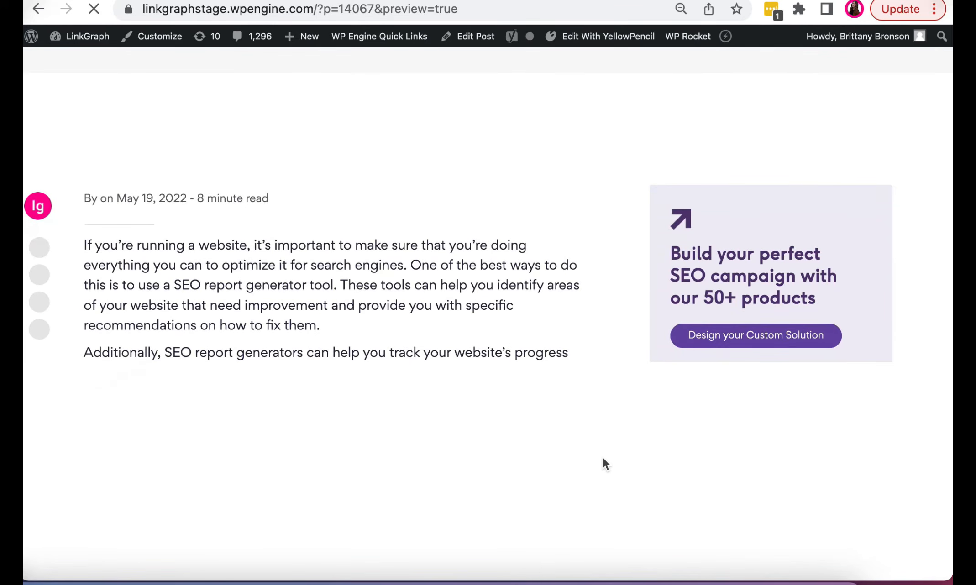
{"action": "scroll", "coordinate": [602, 458], "scroll_direction": "down", "scroll_amount": 8}
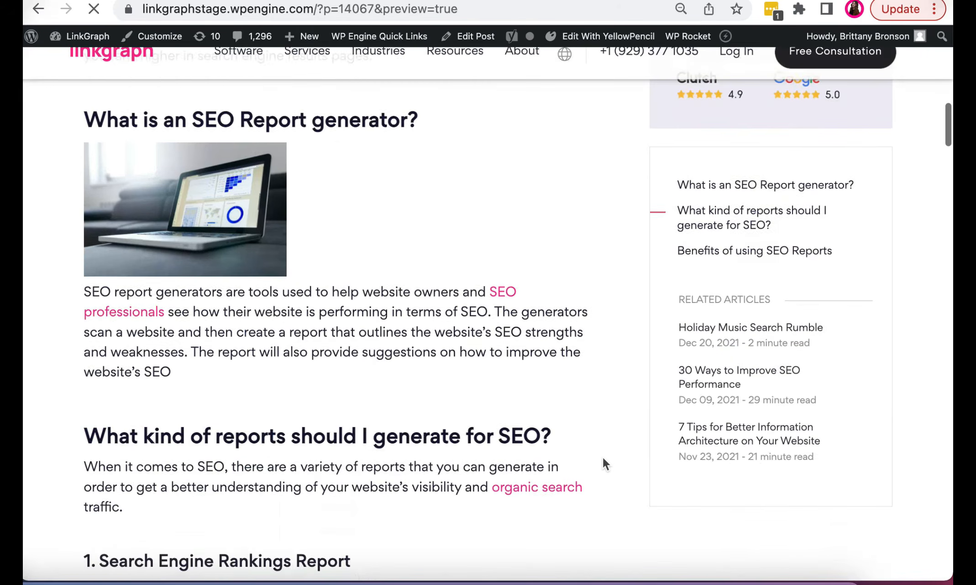
{"action": "scroll", "coordinate": [603, 457], "scroll_direction": "down", "scroll_amount": 8}
{"action": "scroll", "coordinate": [681, 239], "scroll_direction": "up", "scroll_amount": 20}
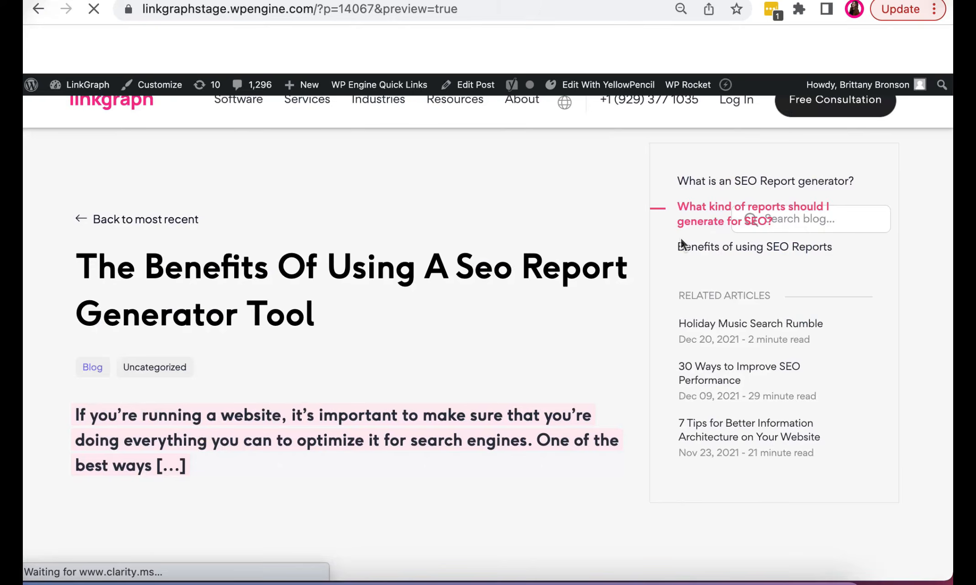
{"action": "scroll", "coordinate": [586, 359], "scroll_direction": "down", "scroll_amount": 3}
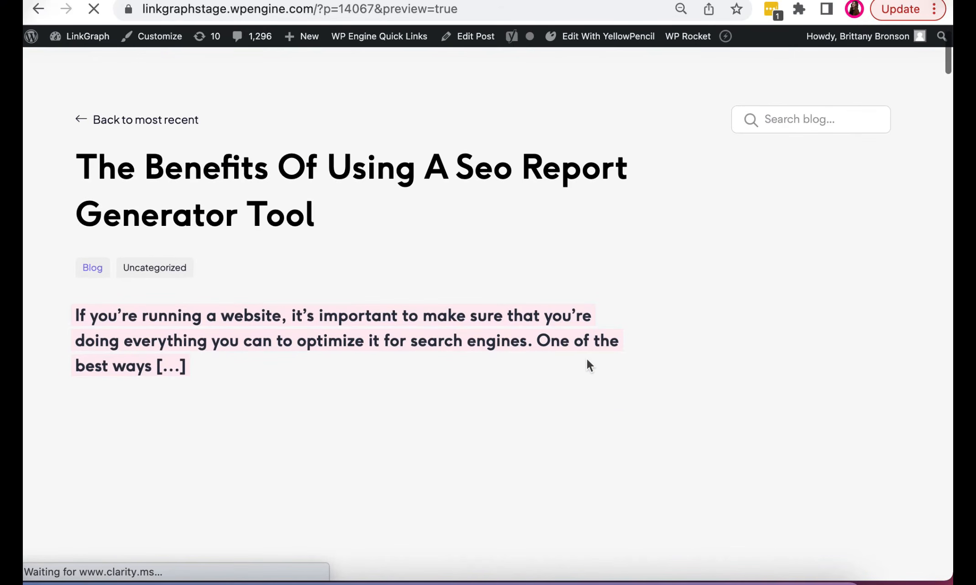
{"action": "scroll", "coordinate": [587, 364], "scroll_direction": "down", "scroll_amount": 4}
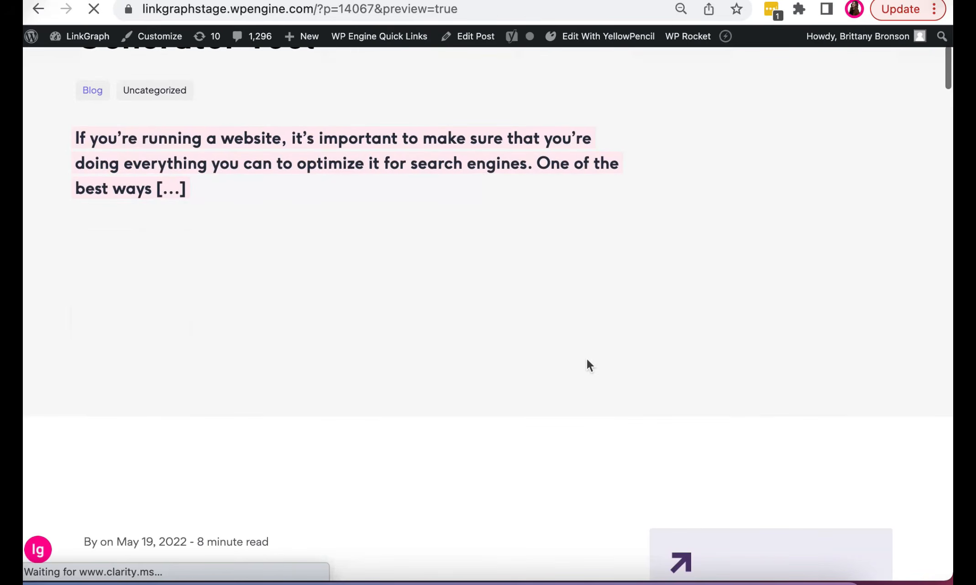
{"action": "scroll", "coordinate": [586, 364], "scroll_direction": "down", "scroll_amount": 5}
{"action": "scroll", "coordinate": [586, 364], "scroll_direction": "down", "scroll_amount": 4}
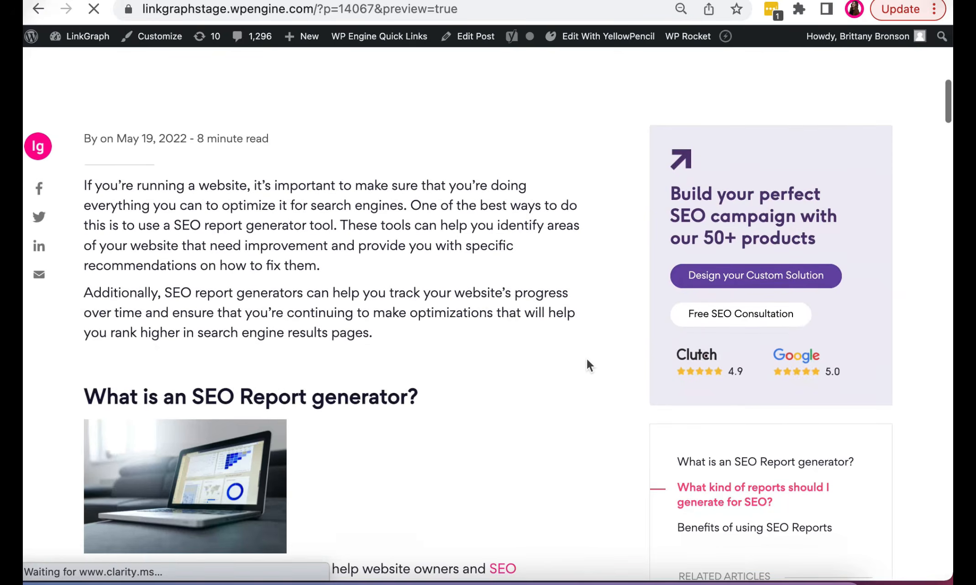
{"action": "scroll", "coordinate": [588, 365], "scroll_direction": "down", "scroll_amount": 3}
{"action": "scroll", "coordinate": [588, 363], "scroll_direction": "down", "scroll_amount": 6}
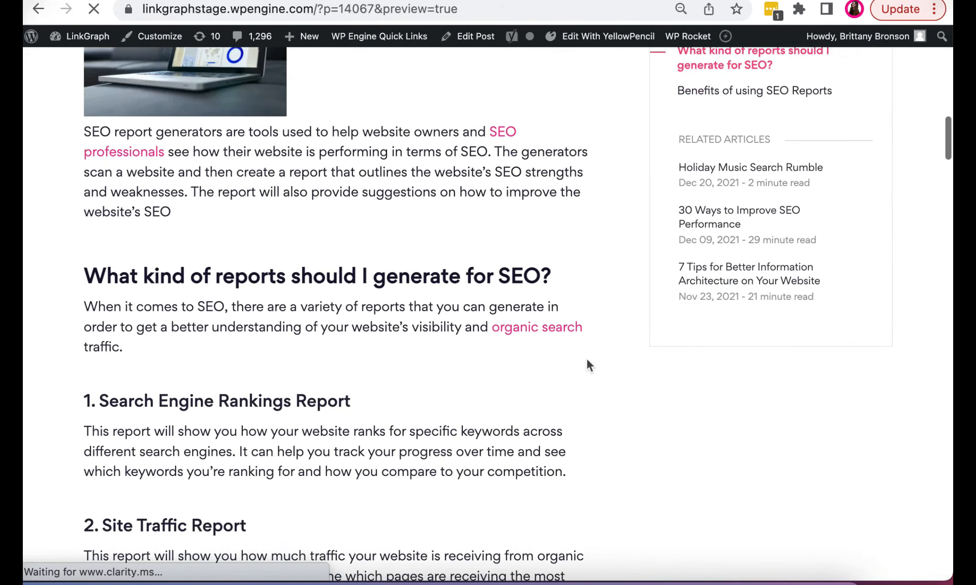
Step: Review the previewed post's sections on report types and the benefits of using SEO reports
{"action": "scroll", "coordinate": [587, 363], "scroll_direction": "down", "scroll_amount": 2}
{"action": "scroll", "coordinate": [587, 364], "scroll_direction": "down", "scroll_amount": 4}
{"action": "scroll", "coordinate": [587, 365], "scroll_direction": "down", "scroll_amount": 3}
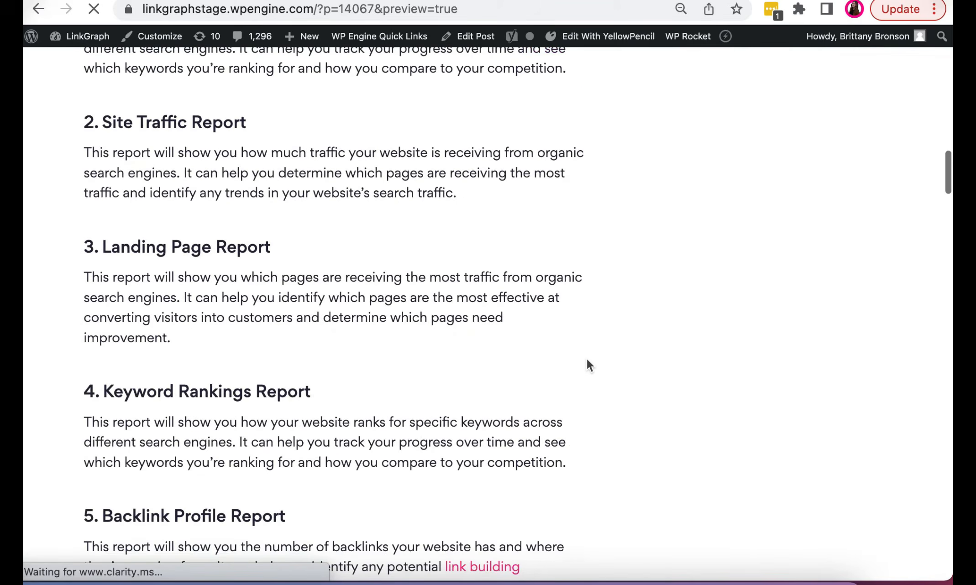
{"action": "scroll", "coordinate": [588, 365], "scroll_direction": "down", "scroll_amount": 7}
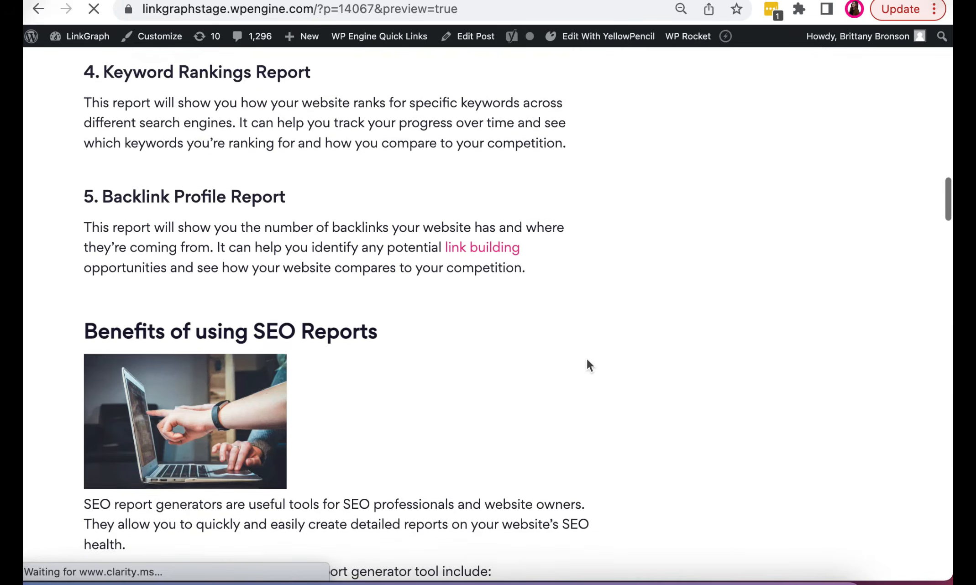
{"action": "scroll", "coordinate": [587, 365], "scroll_direction": "down", "scroll_amount": 4}
{"action": "scroll", "coordinate": [588, 365], "scroll_direction": "down", "scroll_amount": 1}
{"action": "scroll", "coordinate": [588, 365], "scroll_direction": "down", "scroll_amount": 4}
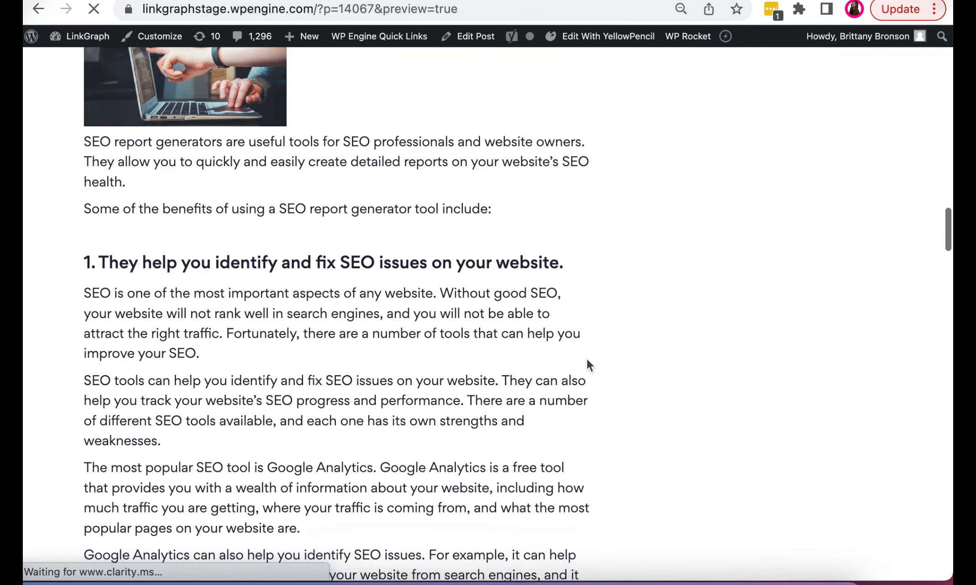
{"action": "scroll", "coordinate": [587, 360], "scroll_direction": "down", "scroll_amount": 4}
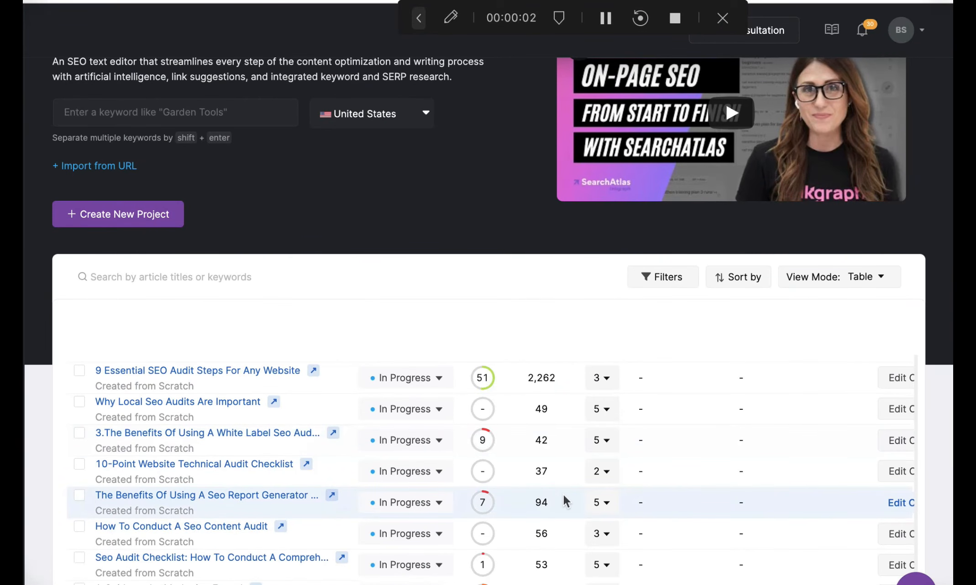
{"action": "scroll", "coordinate": [565, 501], "scroll_direction": "down", "scroll_amount": 1}
{"action": "scroll", "coordinate": [565, 501], "scroll_direction": "down", "scroll_amount": 2}
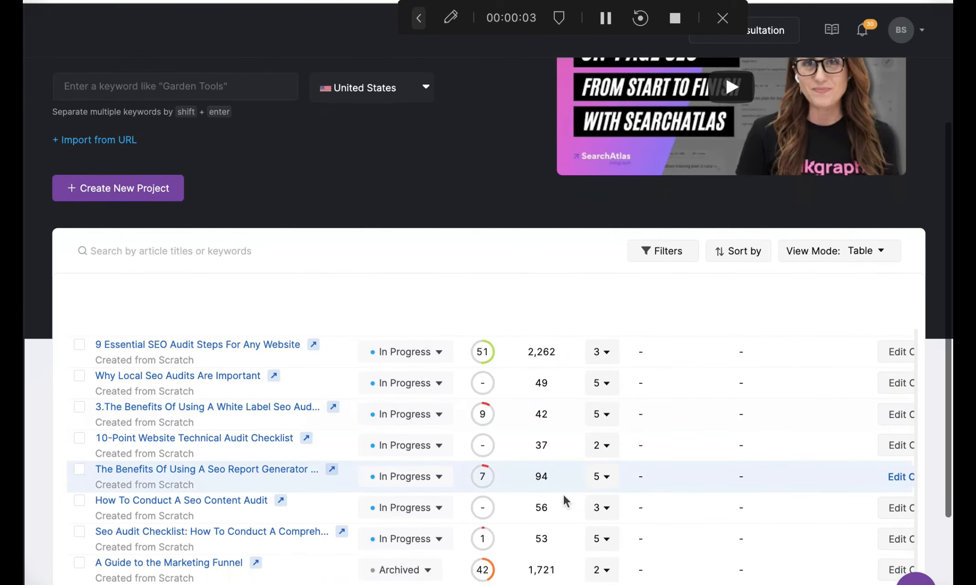
{"action": "scroll", "coordinate": [563, 495], "scroll_direction": "down", "scroll_amount": 1}
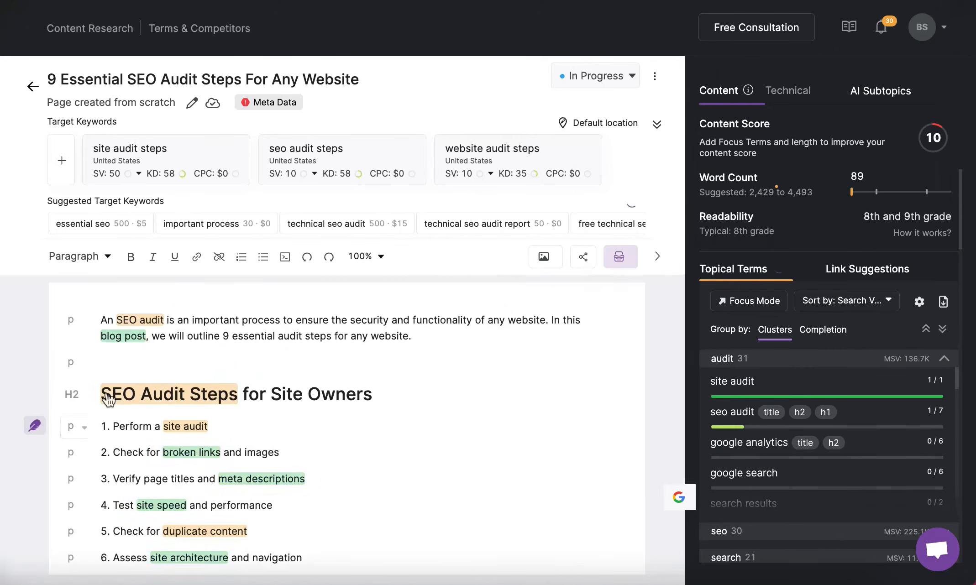
Step: Format the numbered SEO audit steps in "9 Essential SEO Audit Steps For Any Website" as Heading 2
{"action": "left_click", "coordinate": [84, 427]}
{"action": "left_click", "coordinate": [76, 283]}
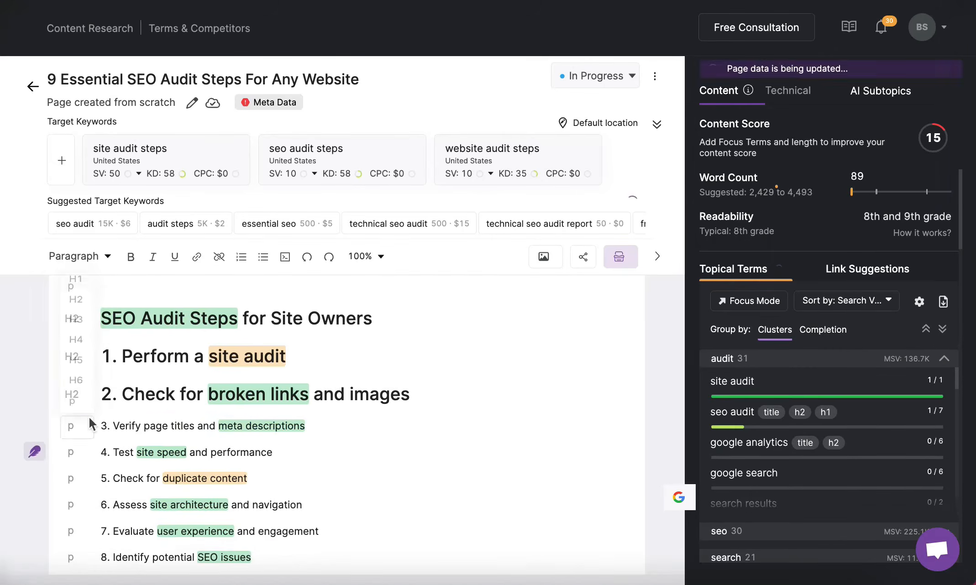
{"action": "left_click", "coordinate": [84, 427]}
{"action": "left_click", "coordinate": [76, 284]}
{"action": "left_click", "coordinate": [84, 420]}
{"action": "left_click", "coordinate": [84, 488]}
{"action": "left_click", "coordinate": [77, 344]}
Step: Change the heading of audit step 1 to "Review Keyword Targets"
{"action": "scroll", "coordinate": [143, 442], "scroll_direction": "down", "scroll_amount": 2}
{"action": "scroll", "coordinate": [143, 442], "scroll_direction": "up", "scroll_amount": 5}
{"action": "scroll", "coordinate": [821, 411], "scroll_direction": "down", "scroll_amount": 10}
{"action": "left_click_drag", "start_coordinate": [286, 433], "coordinate": [122, 433]}
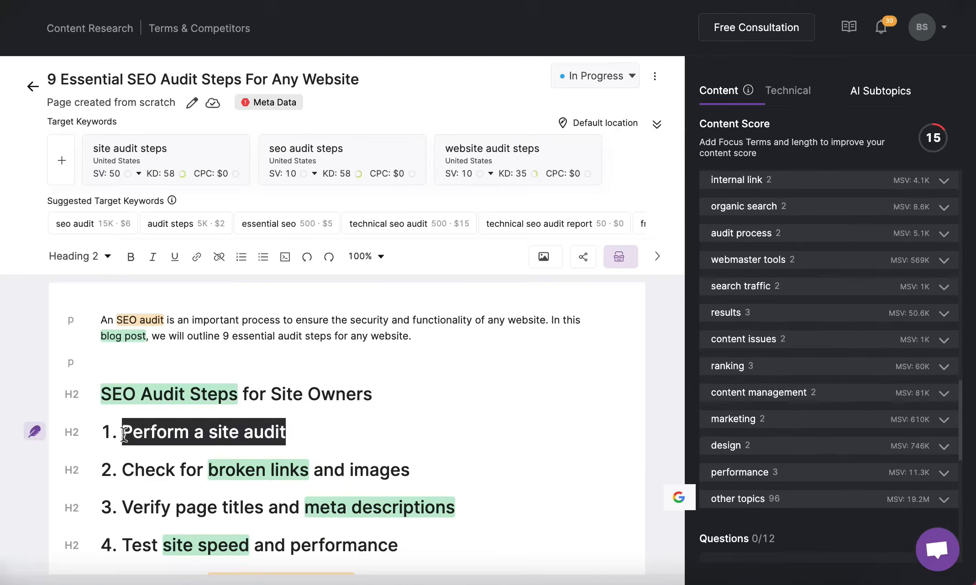
{"action": "type", "text": "Review Keyword Targets"}
Step: Add the H2 "What is site audit in seo?" above the audit steps and format its AI-written answer as a paragraph
{"action": "left_click", "coordinate": [136, 363]}
{"action": "scroll", "coordinate": [819, 538], "scroll_direction": "down", "scroll_amount": 4}
{"action": "type", "text": "What is site audit in seo?"}
{"action": "scroll", "coordinate": [301, 449], "scroll_direction": "up", "scroll_amount": 3}
{"action": "left_click", "coordinate": [86, 368]}
{"action": "left_click", "coordinate": [77, 429]}
{"action": "scroll", "coordinate": [93, 471], "scroll_direction": "down", "scroll_amount": 2}
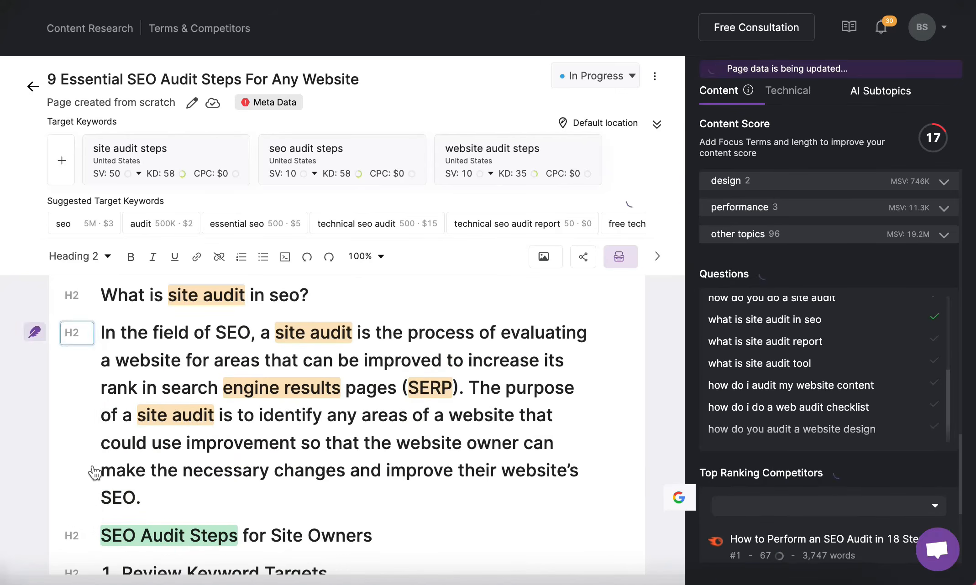
{"action": "left_click", "coordinate": [84, 335]}
{"action": "left_click", "coordinate": [76, 369]}
Step: Add the heading "Why perform an SEO Audit?" below the site audit answer and generate AI content for it
{"action": "left_click", "coordinate": [420, 399]}
{"action": "type", "text": "Why perform an SEO Audit?"}
{"action": "left_click", "coordinate": [35, 424]}
Step: Rearrange the AI-written reasons below the introductory sentence of the "Why perform an SEO Audit?" section
{"action": "scroll", "coordinate": [346, 411], "scroll_direction": "down", "scroll_amount": 4}
{"action": "left_click", "coordinate": [436, 285]}
{"action": "key", "text": "Return"}
{"action": "key", "text": "Return"}
{"action": "scroll", "coordinate": [347, 341], "scroll_direction": "down", "scroll_amount": 3}
{"action": "left_click_drag", "start_coordinate": [267, 302], "coordinate": [544, 302]}
{"action": "key", "text": "super+x"}
{"action": "key", "text": "super+v"}
Step: Reword the section's last paragraph so an SEO audit helps you "pinpoint specific issues"
{"action": "left_click", "coordinate": [270, 408]}
{"action": "key", "text": "BackSpace"}
{"action": "key", "text": "BackSpace"}
{"action": "key", "text": "BackSpace"}
{"action": "key", "text": "BackSpace"}
{"action": "type", "text": "pinpoint specific issues"}
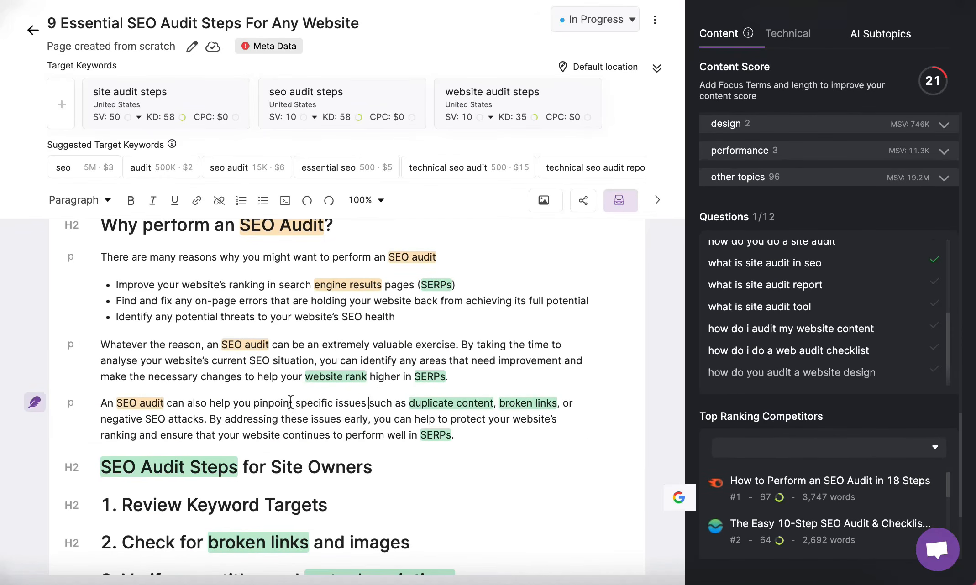
Step: Generate AI content under the headings of audit steps 1 to 3
{"action": "scroll", "coordinate": [798, 183], "scroll_direction": "up", "scroll_amount": 10}
{"action": "scroll", "coordinate": [290, 403], "scroll_direction": "down", "scroll_amount": 3}
{"action": "left_click", "coordinate": [37, 397]}
{"action": "scroll", "coordinate": [309, 414], "scroll_direction": "down", "scroll_amount": 6}
{"action": "left_click", "coordinate": [37, 397]}
{"action": "left_click", "coordinate": [35, 393]}
{"action": "scroll", "coordinate": [183, 431], "scroll_direction": "down", "scroll_amount": 7}
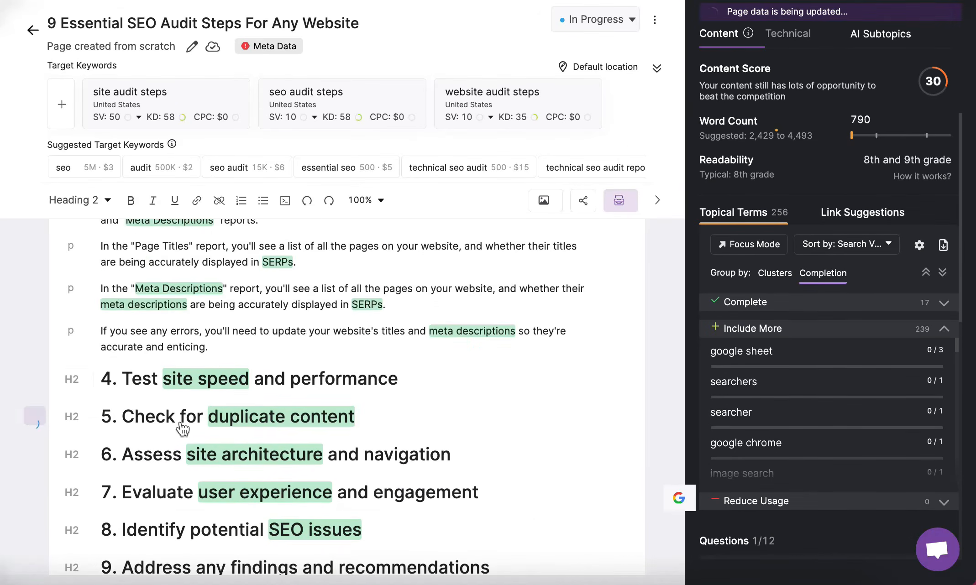
Step: Generate AI content for the site speed and duplicate content steps, numbers 4 and 5
{"action": "left_click", "coordinate": [36, 380]}
{"action": "scroll", "coordinate": [183, 411], "scroll_direction": "down", "scroll_amount": 10}
{"action": "left_click", "coordinate": [36, 406]}
Step: Change the AI-written text blocks that came in as headings to paragraph style
{"action": "scroll", "coordinate": [183, 406], "scroll_direction": "down", "scroll_amount": 5}
{"action": "left_click", "coordinate": [72, 382]}
{"action": "left_click", "coordinate": [80, 460]}
{"action": "left_click", "coordinate": [71, 366]}
{"action": "left_click", "coordinate": [79, 443]}
{"action": "scroll", "coordinate": [84, 411], "scroll_direction": "down", "scroll_amount": 3}
{"action": "left_click", "coordinate": [71, 403]}
Step: Generate AI content for step 6 on site architecture and navigation and format its questions as a bulleted list
{"action": "scroll", "coordinate": [183, 401], "scroll_direction": "down", "scroll_amount": 4}
{"action": "left_click", "coordinate": [37, 343]}
{"action": "left_click_drag", "start_coordinate": [102, 269], "coordinate": [360, 504]}
{"action": "left_click", "coordinate": [264, 201]}
Step: Reword the end of step 6's introductory sentence to "ask the following questions:"
{"action": "left_click_drag", "start_coordinate": [495, 243], "coordinate": [430, 242]}
{"action": "type", "text": "ask the following:"}
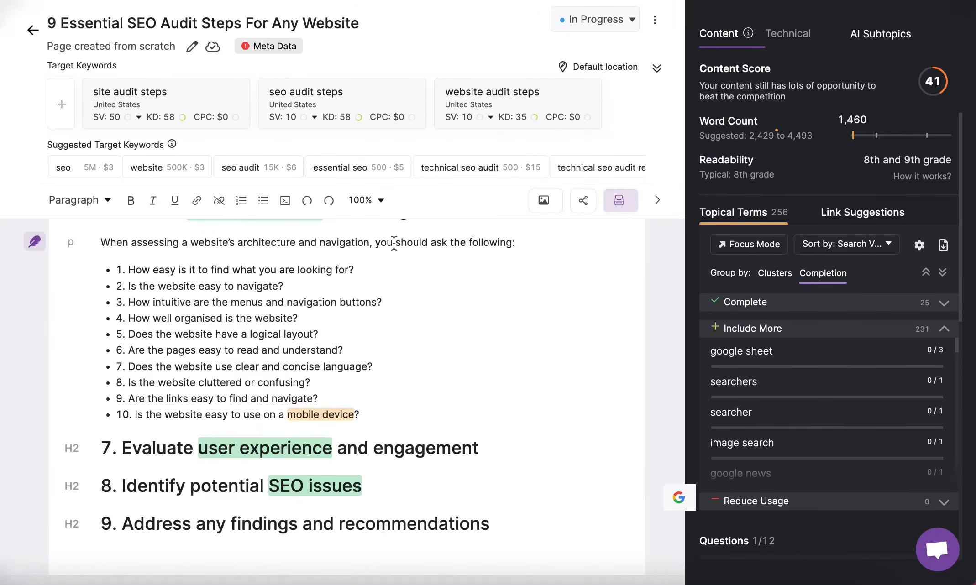
{"action": "left_click", "coordinate": [511, 242]}
{"action": "type", "text": "questions"}
Step: Remove the numbers in front of the ten bulleted questions in step 6
{"action": "left_click", "coordinate": [128, 270]}
{"action": "key", "text": "BackSpace"}
{"action": "key", "text": "BackSpace"}
{"action": "key", "text": "BackSpace"}
{"action": "left_click", "coordinate": [128, 286]}
{"action": "key", "text": "BackSpace"}
{"action": "key", "text": "BackSpace"}
{"action": "key", "text": "BackSpace"}
{"action": "key", "text": "BackSpace"}
{"action": "key", "text": "BackSpace"}
{"action": "key", "text": "BackSpace"}
{"action": "left_click", "coordinate": [128, 366]}
{"action": "key", "text": "BackSpace"}
{"action": "key", "text": "BackSpace"}
{"action": "key", "text": "BackSpace"}
Step: Generate AI content for step 7, "Evaluate user experience and engagement"
{"action": "left_click", "coordinate": [118, 452]}
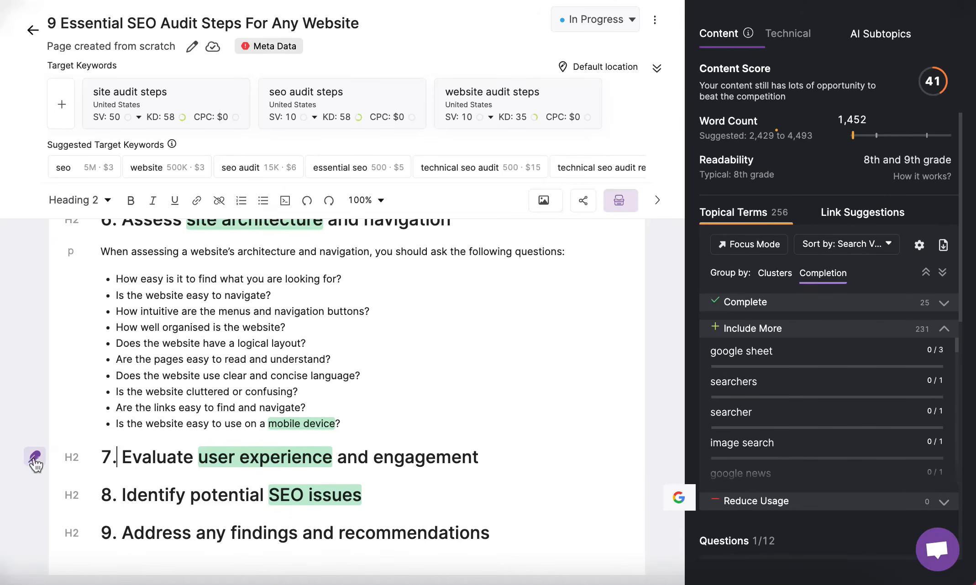
{"action": "left_click", "coordinate": [35, 462]}
{"action": "scroll", "coordinate": [183, 434], "scroll_direction": "down", "scroll_amount": 8}
Step: Change heading 8 to "Identify potential off-site SEO issues" and generate AI content for it
{"action": "left_click", "coordinate": [268, 515]}
{"action": "type", "text": "off-site"}
{"action": "left_click", "coordinate": [35, 491]}
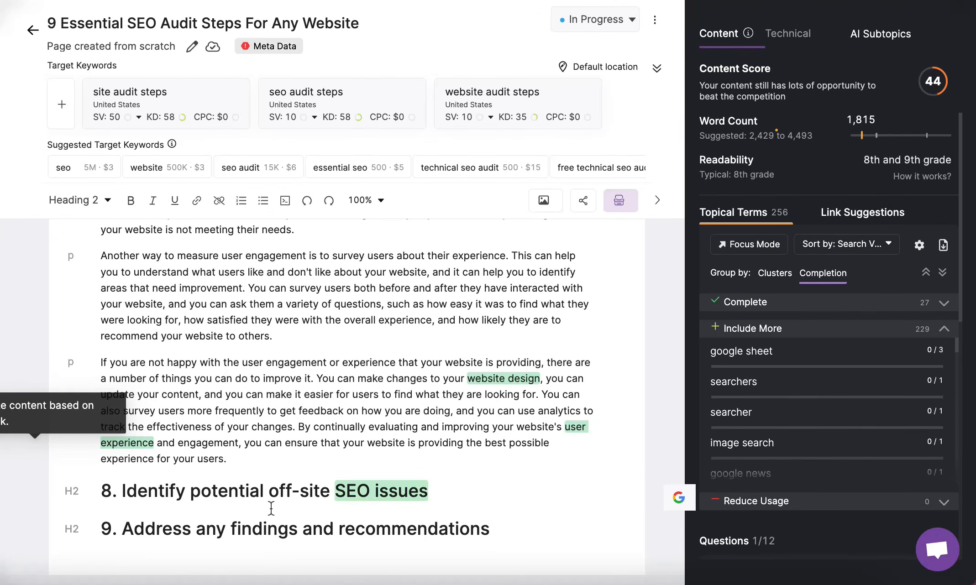
Step: Delete the surplus passages from the AI-written text of the off-site SEO issues step
{"action": "scroll", "coordinate": [270, 508], "scroll_direction": "down", "scroll_amount": 8}
{"action": "left_click_drag", "start_coordinate": [512, 363], "coordinate": [584, 571]}
{"action": "key", "text": "BackSpace"}
{"action": "scroll", "coordinate": [211, 409], "scroll_direction": "up", "scroll_amount": 8}
{"action": "left_click_drag", "start_coordinate": [102, 296], "coordinate": [144, 344]}
{"action": "key", "text": "BackSpace"}
{"action": "key", "text": "BackSpace"}
{"action": "scroll", "coordinate": [211, 409], "scroll_direction": "down", "scroll_amount": 3}
{"action": "left_click_drag", "start_coordinate": [511, 545], "coordinate": [102, 529]}
{"action": "key", "text": "BackSpace"}
Step: Turn the backlinks, domain authority and page authority paragraphs into a list and bold their leading terms
{"action": "left_click_drag", "start_coordinate": [482, 525], "coordinate": [101, 377]}
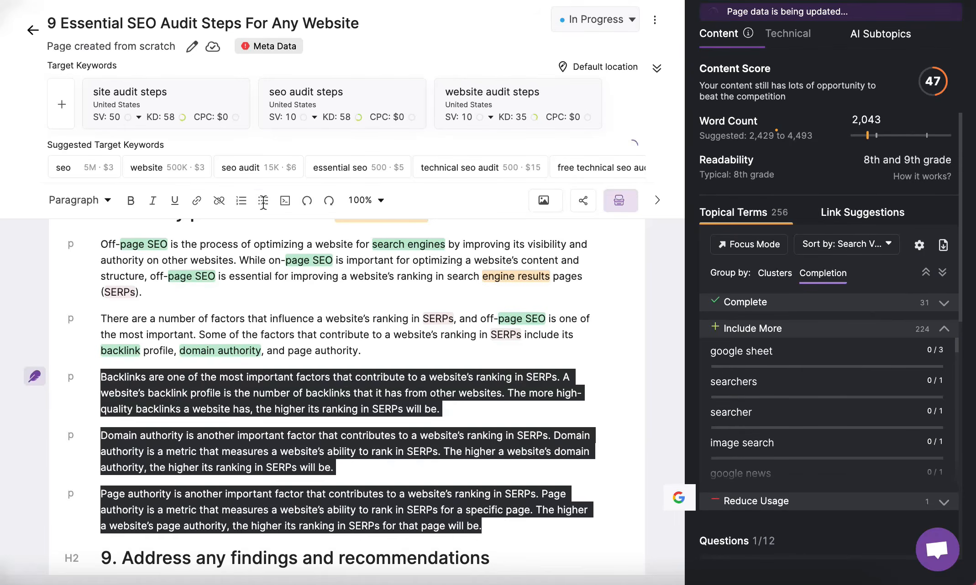
{"action": "left_click", "coordinate": [263, 201]}
{"action": "double_click", "coordinate": [138, 378]}
{"action": "left_click", "coordinate": [130, 200]}
{"action": "left_click_drag", "start_coordinate": [116, 427], "coordinate": [199, 427]}
{"action": "left_click", "coordinate": [131, 201]}
Step: Delete unwanted AI text, add "SEO" before "recommendations" in heading 9, and generate content for that step
{"action": "left_click", "coordinate": [34, 451]}
{"action": "scroll", "coordinate": [340, 425], "scroll_direction": "down", "scroll_amount": 8}
{"action": "left_click_drag", "start_coordinate": [101, 439], "coordinate": [102, 259]}
{"action": "key", "text": "BackSpace"}
{"action": "left_click", "coordinate": [338, 423]}
{"action": "type", "text": "SEO"}
{"action": "left_click", "coordinate": [353, 472]}
{"action": "left_click", "coordinate": [34, 454]}
{"action": "scroll", "coordinate": [340, 424], "scroll_direction": "down", "scroll_amount": 8}
Step: Add an introduction sentence saying an SEO audit helps the business or brand prioritize the SEO optimizations with the most impact
{"action": "scroll", "coordinate": [346, 347], "scroll_direction": "up", "scroll_amount": 20}
{"action": "left_click", "coordinate": [550, 320]}
{"action": "type", "text": "Taking the time to perform an SEO audit can ensure that your business or brand priortitizes the SEO optimizations that will have the most impact."}
{"action": "left_click", "coordinate": [528, 352]}
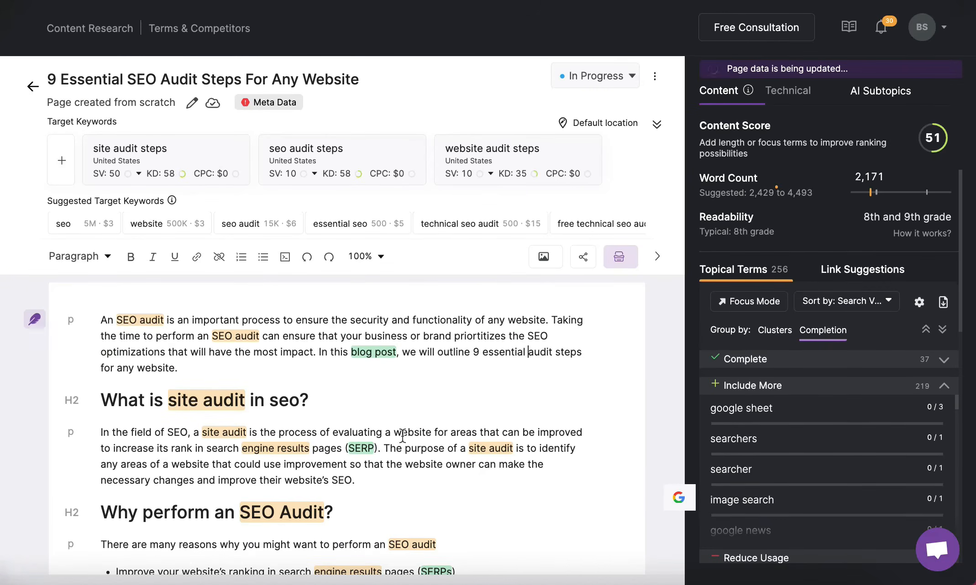
Step: Add a sentence under "Why perform an SEO Audit?" that reasons may differ between content, technical, UI/UX and other specific audits
{"action": "scroll", "coordinate": [398, 436], "scroll_direction": "down", "scroll_amount": 5}
{"action": "left_click", "coordinate": [442, 310]}
{"action": "type", "text": ". The reasons may differ depending on whether you are performing a content audit, technical audit, UI/UX audit, or another more specific audit tailored to a specific area of SEO."}
Step: Write a paragraph below "SEO Audit Steps for Site Owners" on how these 9 steps help identify a variety of SEO performance issues
{"action": "scroll", "coordinate": [429, 381], "scroll_direction": "down", "scroll_amount": 3}
{"action": "left_click", "coordinate": [429, 381]}
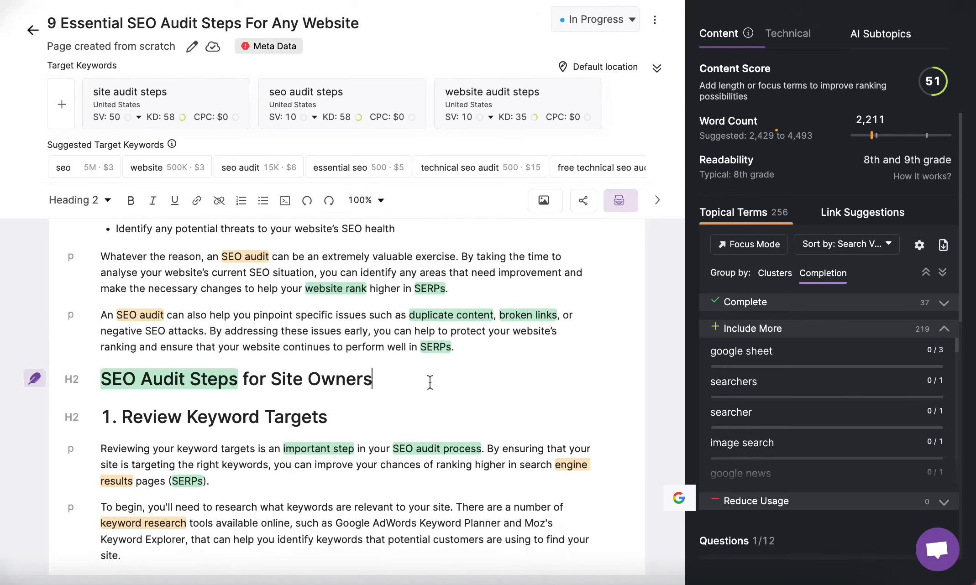
{"action": "key", "text": "Return"}
{"action": "type", "text": "If you're just getting started with the SEO audit process, these 9 steps can help you identify a variety of SEO performance issues that might be impacting your organic visibility. Start from the beginning to make sure that you address the most important issues early on."}
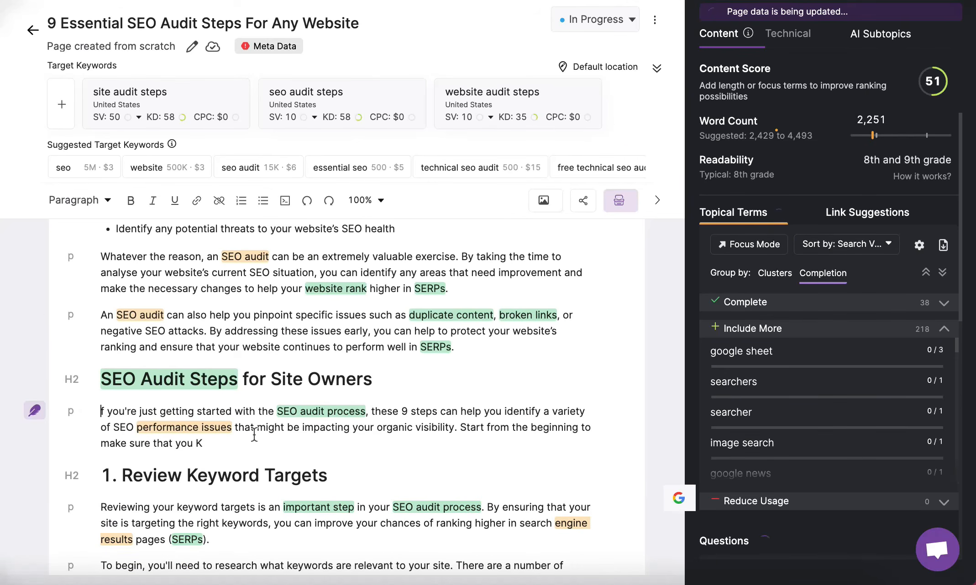
Step: Search stock images for "audit" and insert one for the "What is site audit in seo?" section
{"action": "scroll", "coordinate": [226, 460], "scroll_direction": "up", "scroll_amount": 8}
{"action": "left_click", "coordinate": [319, 303]}
{"action": "key", "text": "Return"}
{"action": "left_click", "coordinate": [545, 200]}
{"action": "left_click", "coordinate": [639, 116]}
{"action": "type", "text": "audit"}
{"action": "left_click", "coordinate": [747, 179]}
{"action": "key", "text": "BackSpace"}
{"action": "left_click", "coordinate": [107, 340]}
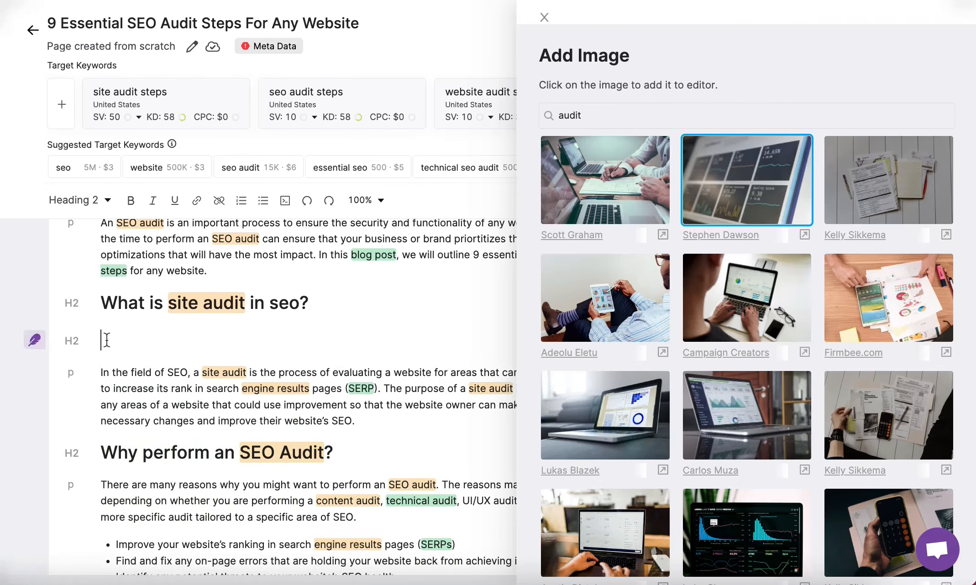
{"action": "key", "text": "BackSpace"}
{"action": "left_click", "coordinate": [605, 297]}
{"action": "left_click", "coordinate": [760, 309]}
Step: Insert a stock image found with "keywords" below the first paragraph of "1. Review Keyword Targets"
{"action": "scroll", "coordinate": [338, 459], "scroll_direction": "down", "scroll_amount": 10}
{"action": "left_click", "coordinate": [214, 316]}
{"action": "key", "text": "Return"}
{"action": "triple_click", "coordinate": [549, 116]}
{"action": "type", "text": "keywords"}
{"action": "scroll", "coordinate": [747, 356], "scroll_direction": "down", "scroll_amount": 6}
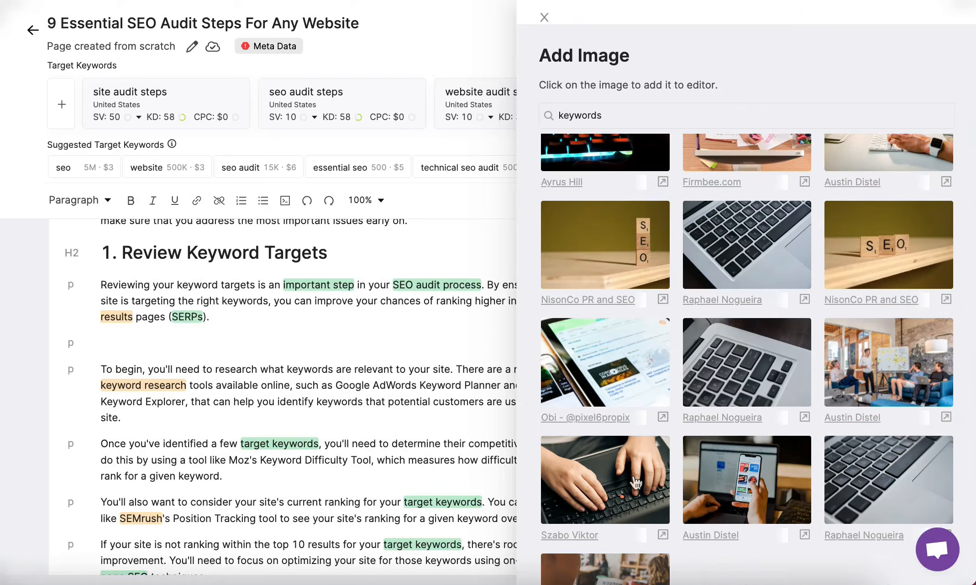
{"action": "left_click", "coordinate": [747, 312]}
Step: Insert a stock image found with "person on computer" below the heading "7. Evaluate user experience and engagement"
{"action": "scroll", "coordinate": [298, 435], "scroll_direction": "down", "scroll_amount": 20}
{"action": "triple_click", "coordinate": [550, 115]}
{"action": "type", "text": "person on computer"}
{"action": "left_click", "coordinate": [544, 17]}
Step: Use the internal link suggestions for linkgraph.io to link terms in the article, including "Google Search Console" in step 3
{"action": "left_click", "coordinate": [867, 212]}
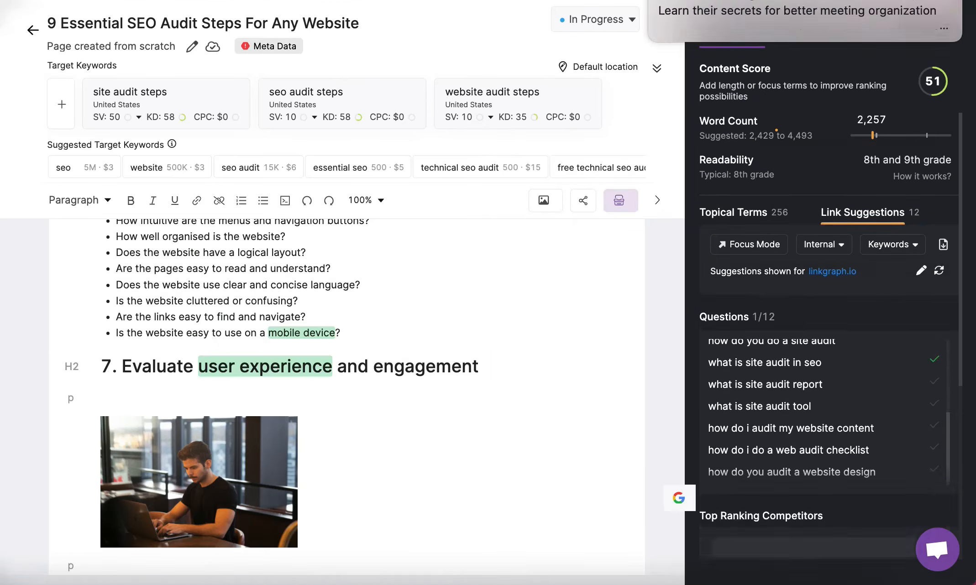
{"action": "scroll", "coordinate": [347, 366], "scroll_direction": "up", "scroll_amount": 20}
{"action": "double_click", "coordinate": [247, 335]}
{"action": "scroll", "coordinate": [438, 435], "scroll_direction": "down", "scroll_amount": 20}
{"action": "left_click_drag", "start_coordinate": [406, 278], "coordinate": [511, 278]}
{"action": "left_click", "coordinate": [514, 274]}
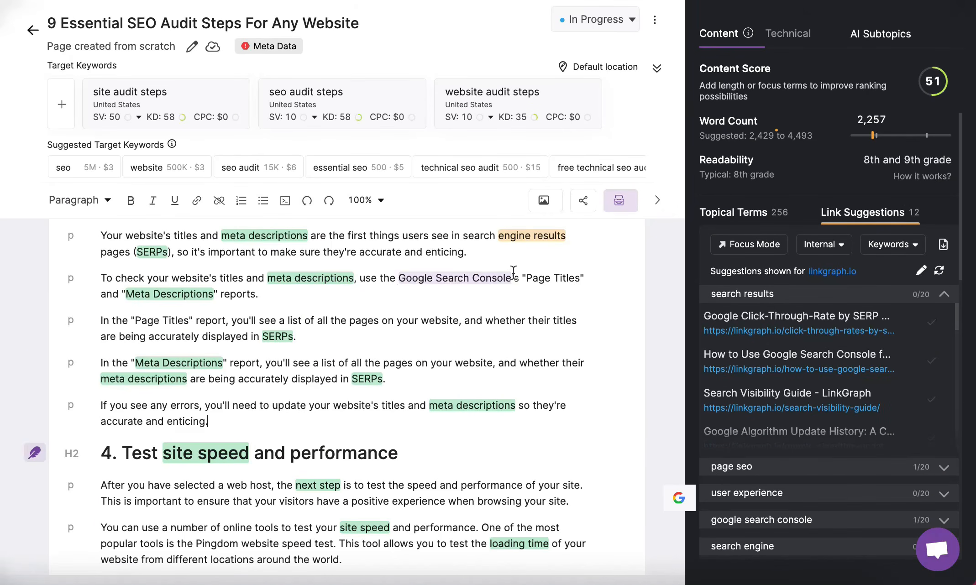
Step: Apply linkgraph.io internal link suggestions to further terms in the article and open the suggestions for "seo audit steps"
{"action": "scroll", "coordinate": [514, 274], "scroll_direction": "down", "scroll_amount": 12}
{"action": "left_click_drag", "start_coordinate": [455, 263], "coordinate": [540, 263]}
{"action": "left_click", "coordinate": [494, 263]}
{"action": "mouse_move", "coordinate": [499, 390]}
{"action": "scroll", "coordinate": [693, 427], "scroll_direction": "down", "scroll_amount": 3}
{"action": "left_click", "coordinate": [693, 427]}
{"action": "scroll", "coordinate": [465, 349], "scroll_direction": "down", "scroll_amount": 20}
{"action": "scroll", "coordinate": [465, 349], "scroll_direction": "down", "scroll_amount": 5}
{"action": "scroll", "coordinate": [822, 388], "scroll_direction": "down", "scroll_amount": 5}
{"action": "left_click", "coordinate": [742, 373]}
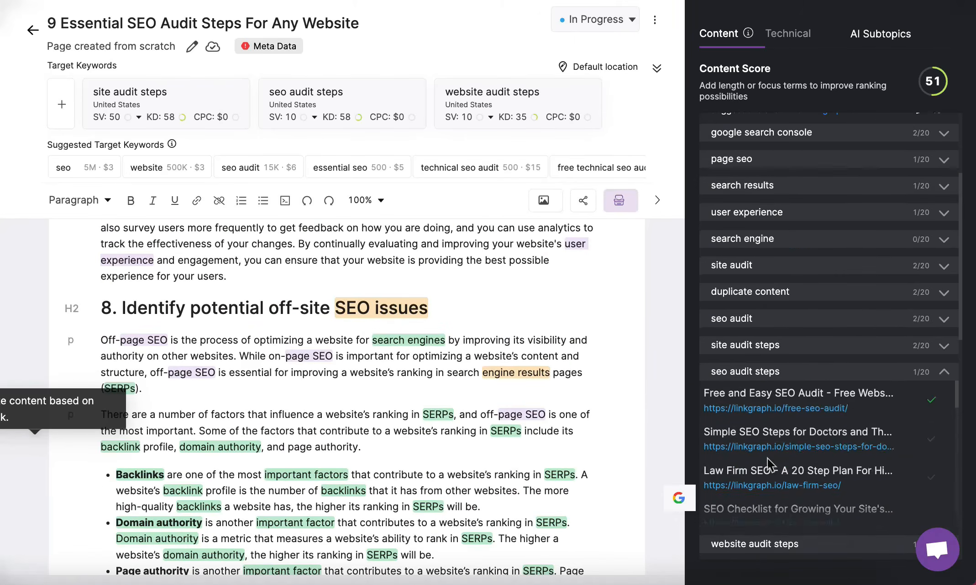
Step: Switch the link suggestions to external links and link "Google PageSpeed Insights" in section 4 to the suggested PageSpeed Insights page
{"action": "scroll", "coordinate": [464, 349], "scroll_direction": "up", "scroll_amount": 20}
{"action": "left_click", "coordinate": [732, 159]}
{"action": "scroll", "coordinate": [465, 349], "scroll_direction": "down", "scroll_amount": 12}
{"action": "left_click", "coordinate": [824, 244]}
{"action": "left_click", "coordinate": [803, 284]}
{"action": "scroll", "coordinate": [465, 349], "scroll_direction": "down", "scroll_amount": 5}
{"action": "left_click_drag", "start_coordinate": [230, 378], "coordinate": [366, 378]}
{"action": "left_click", "coordinate": [639, 401]}
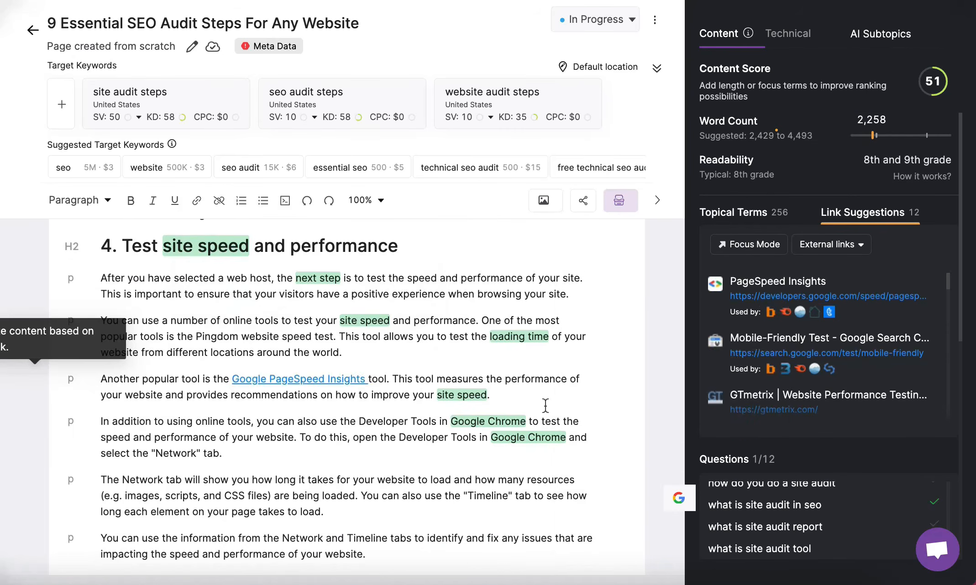
Step: Insert "including mobile page performance," after "performance of your website," in the last paragraph of section 4
{"action": "scroll", "coordinate": [821, 349], "scroll_direction": "down", "scroll_amount": 5}
{"action": "scroll", "coordinate": [465, 388], "scroll_direction": "up", "scroll_amount": 11}
{"action": "left_click", "coordinate": [310, 441]}
{"action": "scroll", "coordinate": [784, 400], "scroll_direction": "down", "scroll_amount": 4}
{"action": "scroll", "coordinate": [821, 298], "scroll_direction": "up", "scroll_amount": 3}
{"action": "scroll", "coordinate": [347, 388], "scroll_direction": "down", "scroll_amount": 15}
{"action": "left_click", "coordinate": [445, 498]}
{"action": "type", "text": "including mobile page performance,"}
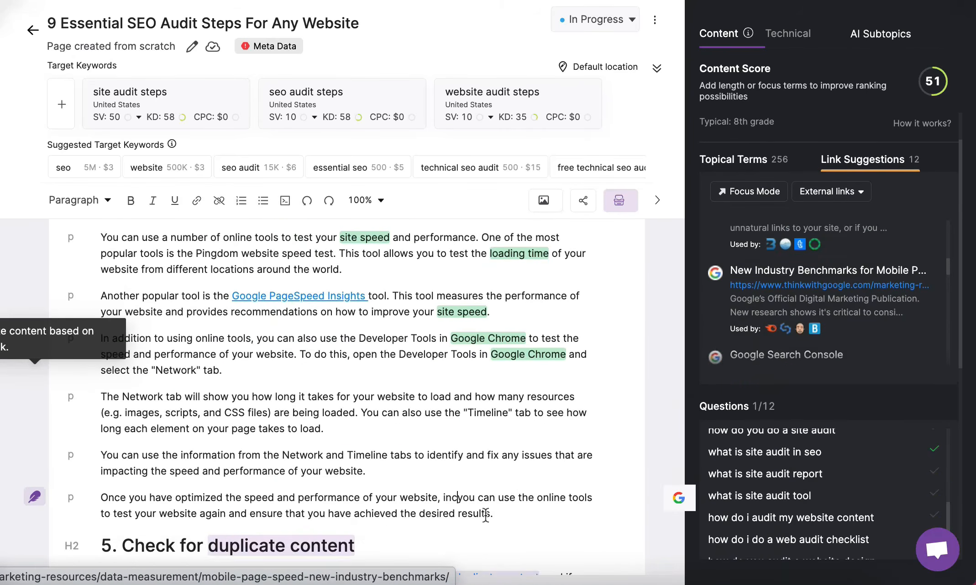
Step: Link the inserted mobile page performance phrase to the suggested Think with Google article on mobile page speed industry benchmarks
{"action": "left_click_drag", "start_coordinate": [163, 515], "coordinate": [490, 499]}
{"action": "left_click", "coordinate": [196, 200]}
{"action": "key", "text": "ctrl+v"}
{"action": "left_click", "coordinate": [392, 231]}
Step: Send the article "9 Essential SEO Audit Steps For Any Website" to WordPress as a draft post
{"action": "scroll", "coordinate": [347, 365], "scroll_direction": "up", "scroll_amount": 20}
{"action": "left_click", "coordinate": [275, 103]}
{"action": "left_click", "coordinate": [311, 235]}
{"action": "left_click", "coordinate": [190, 350]}
{"action": "left_click", "coordinate": [356, 102]}
{"action": "left_click", "coordinate": [281, 314]}
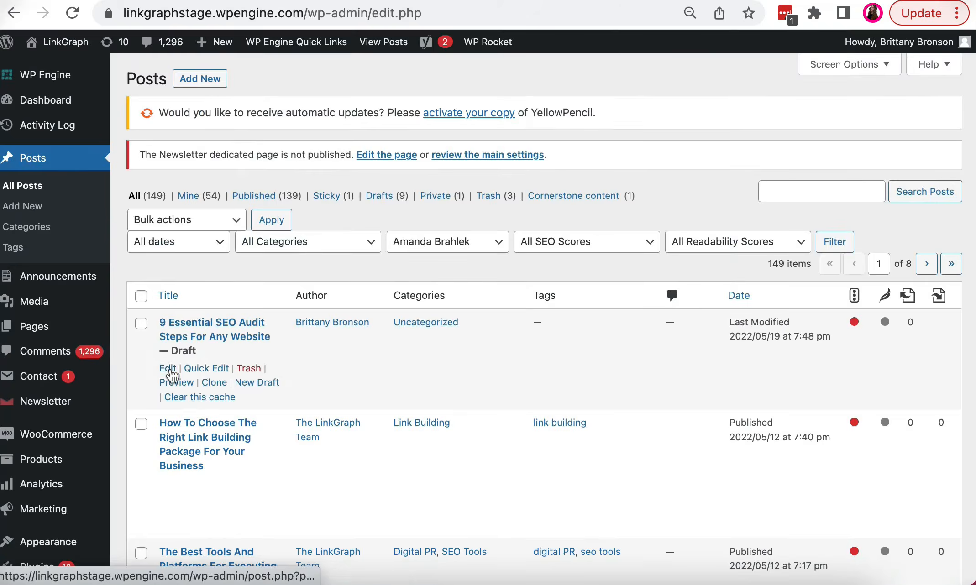
Step: Open the draft "9 Essential SEO Audit Steps For Any Website" from the WordPress posts list and review its content
{"action": "left_click", "coordinate": [163, 381]}
{"action": "scroll", "coordinate": [538, 416], "scroll_direction": "down", "scroll_amount": 20}
{"action": "scroll", "coordinate": [538, 415], "scroll_direction": "up", "scroll_amount": 15}
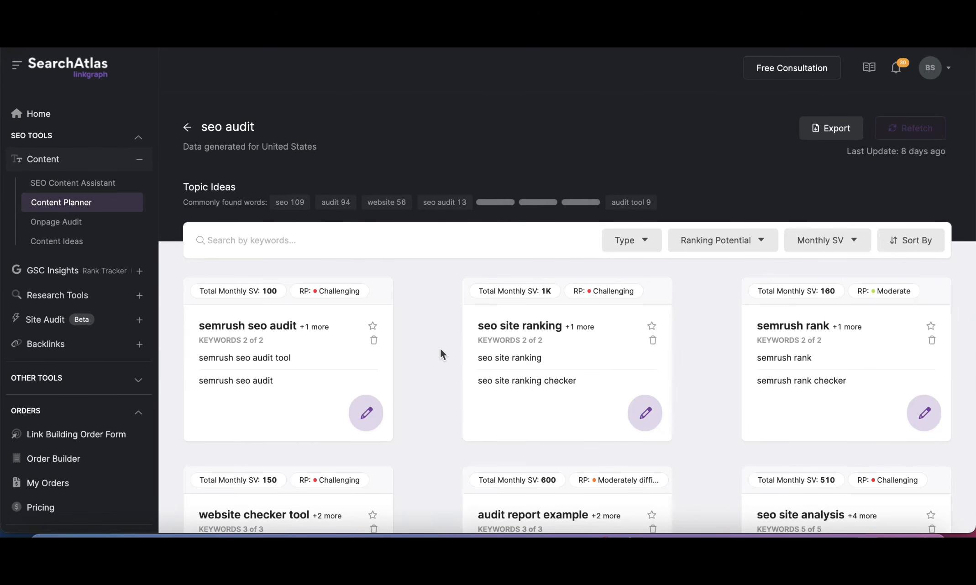
Step: In SearchAtlas, create a new United States content plan for the keyword "link building" and open its topics
{"action": "scroll", "coordinate": [441, 354], "scroll_direction": "down", "scroll_amount": 10}
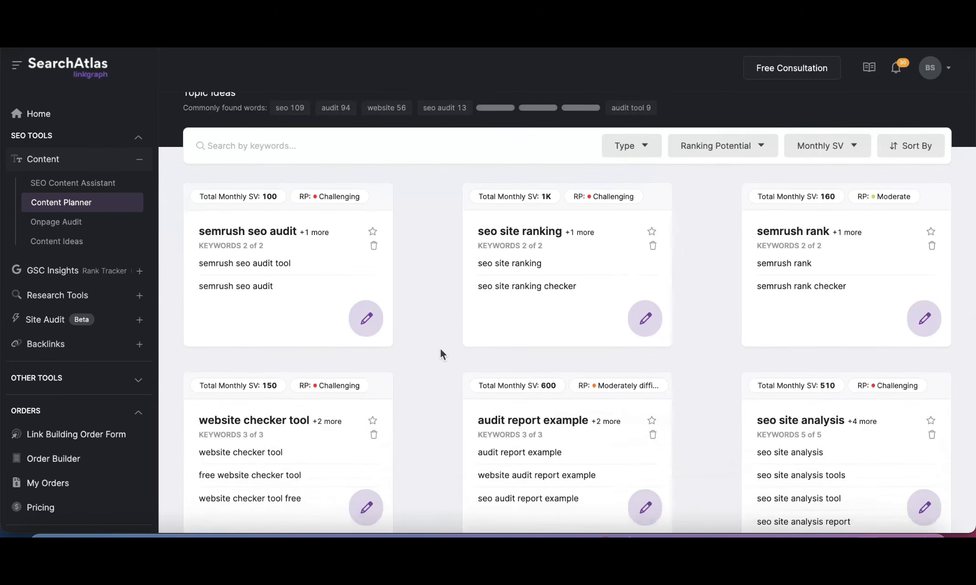
{"action": "scroll", "coordinate": [440, 348], "scroll_direction": "up", "scroll_amount": 10}
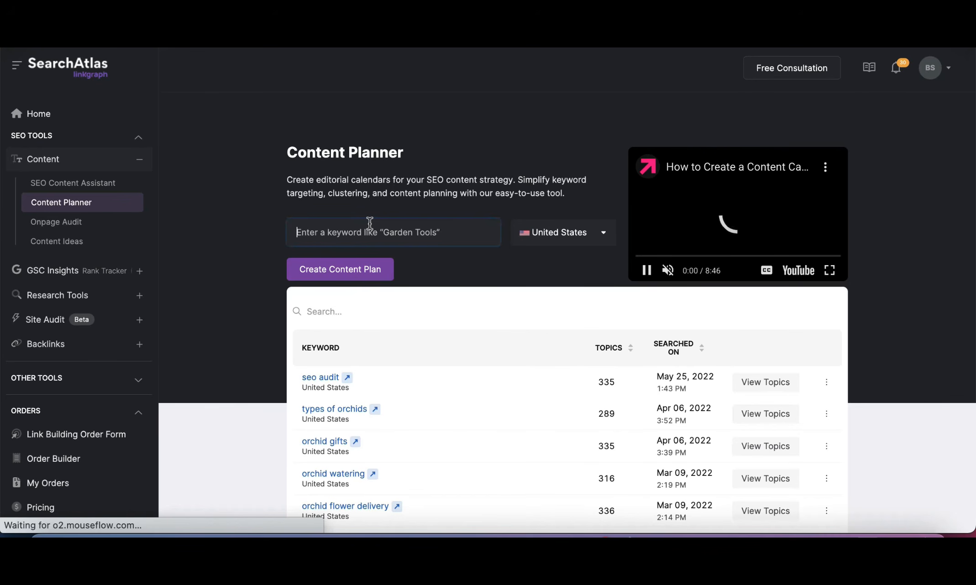
{"action": "left_click", "coordinate": [370, 224]}
{"action": "key", "text": "ctrl+v"}
{"action": "left_click", "coordinate": [326, 274]}
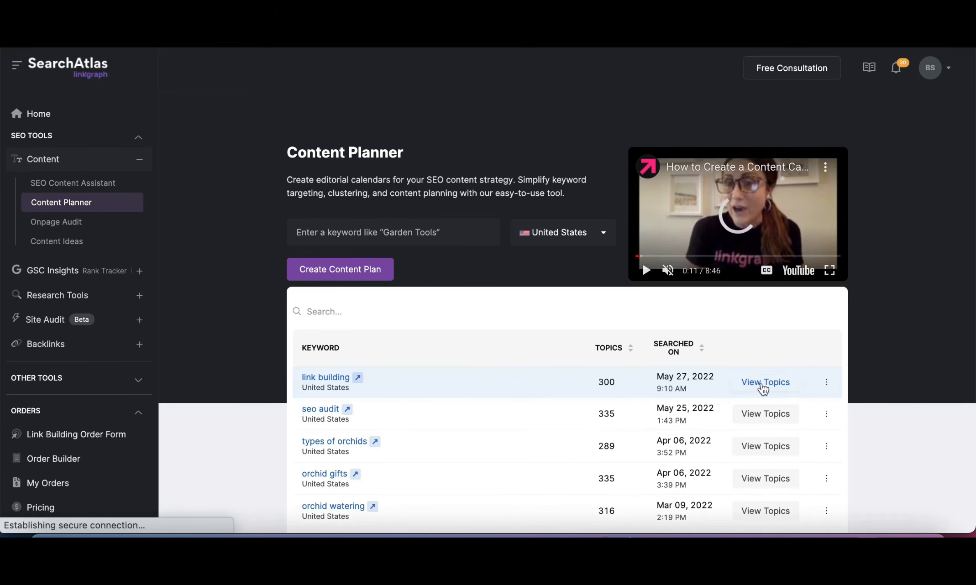
{"action": "left_click", "coordinate": [763, 384]}
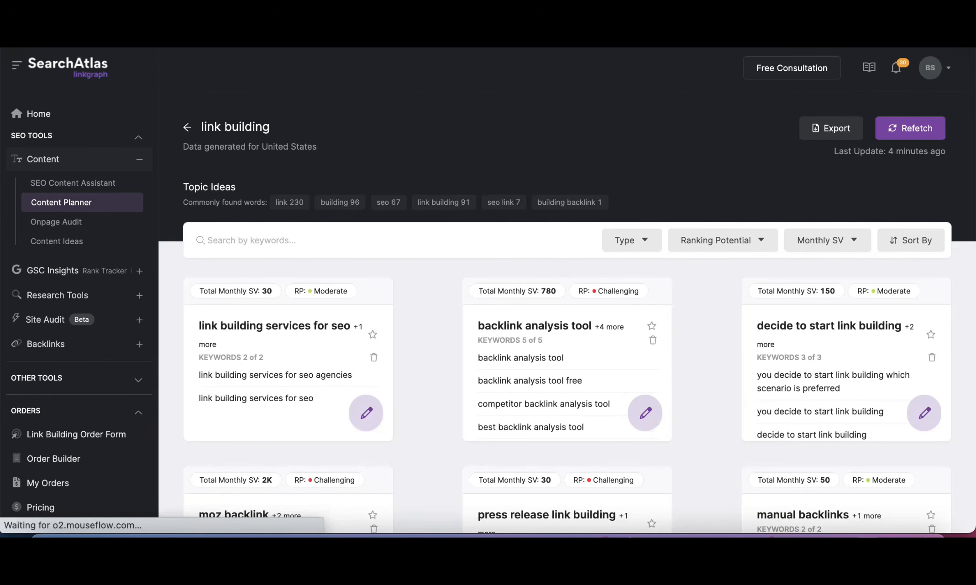
Step: Filter the link building topic ideas by ranking potential to Very easy and Easy
{"action": "scroll", "coordinate": [688, 430], "scroll_direction": "down", "scroll_amount": 6}
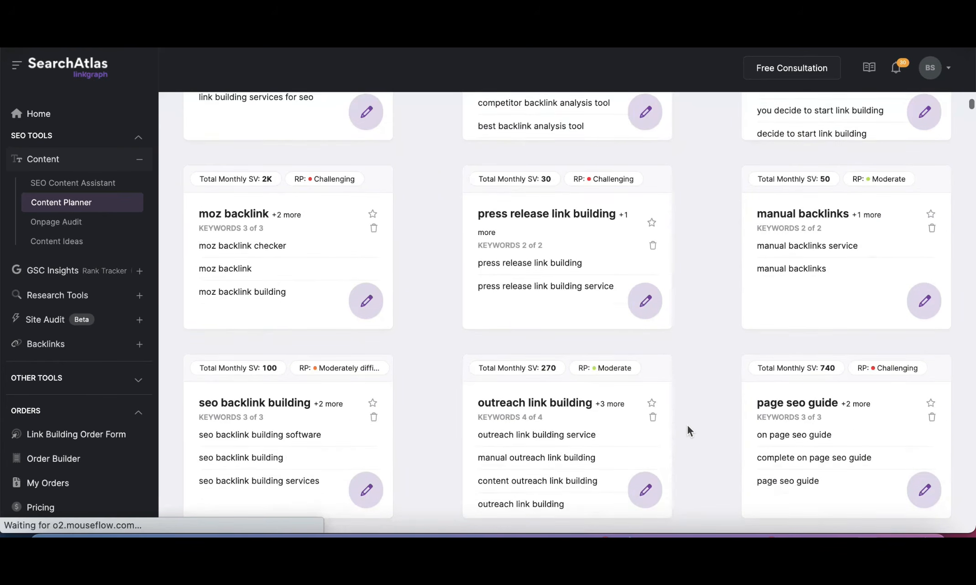
{"action": "scroll", "coordinate": [687, 426], "scroll_direction": "up", "scroll_amount": 5}
{"action": "scroll", "coordinate": [687, 424], "scroll_direction": "up", "scroll_amount": 1}
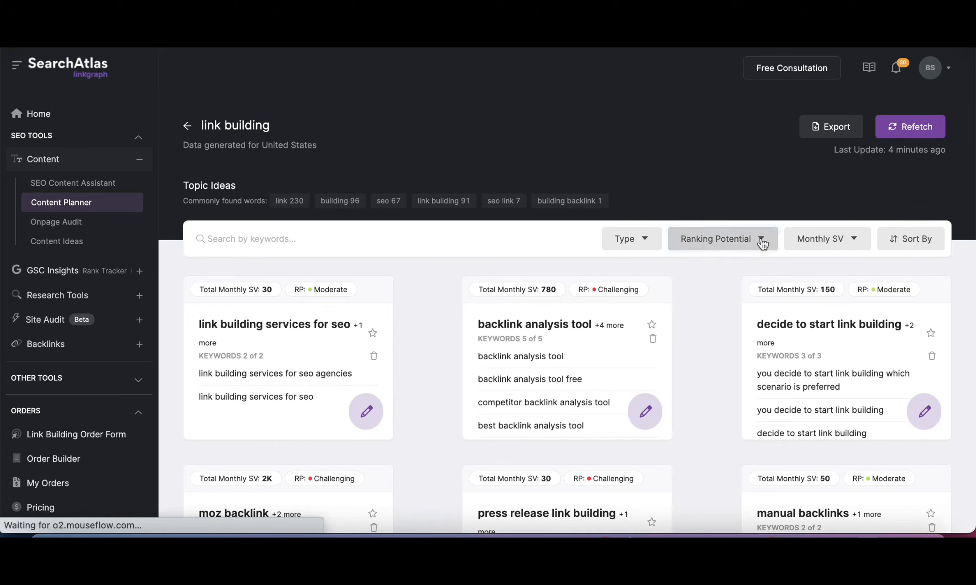
{"action": "left_click", "coordinate": [762, 242]}
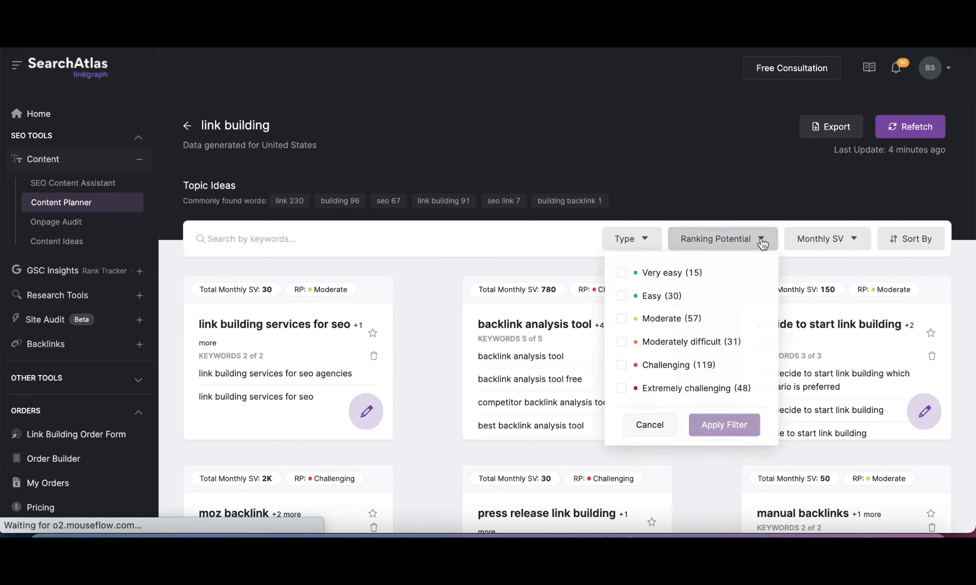
{"action": "left_click", "coordinate": [621, 295]}
{"action": "left_click", "coordinate": [621, 272]}
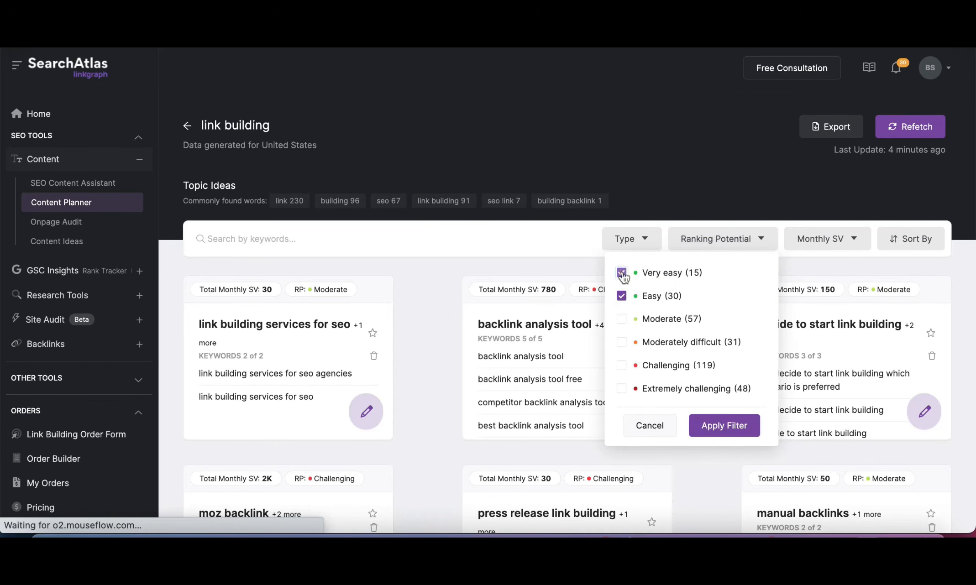
{"action": "left_click", "coordinate": [729, 431]}
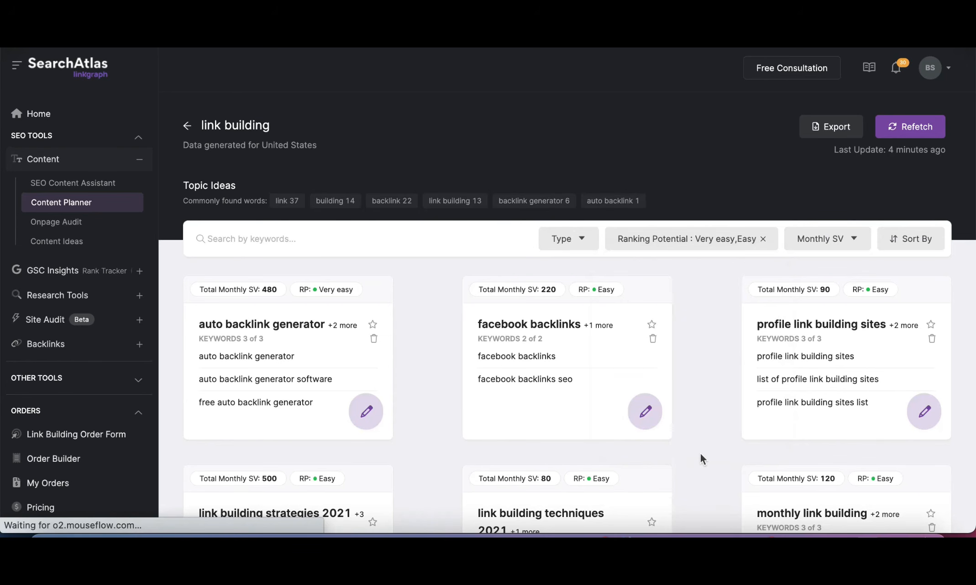
Step: Examine the filtered link building topic clusters with their keywords, monthly search volume and ranking potential
{"action": "scroll", "coordinate": [700, 456], "scroll_direction": "down", "scroll_amount": 1}
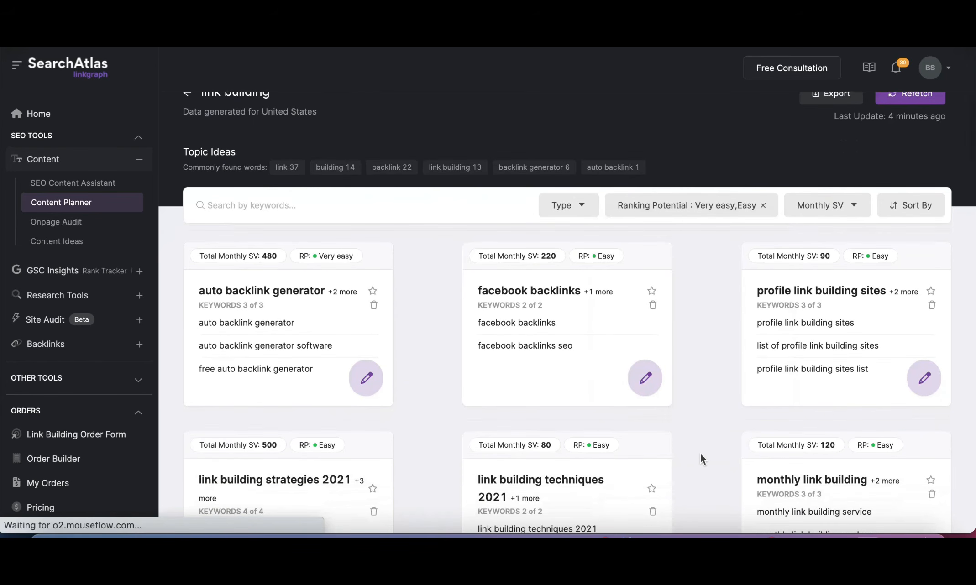
{"action": "scroll", "coordinate": [700, 454], "scroll_direction": "down", "scroll_amount": 1}
{"action": "scroll", "coordinate": [700, 454], "scroll_direction": "down", "scroll_amount": 2}
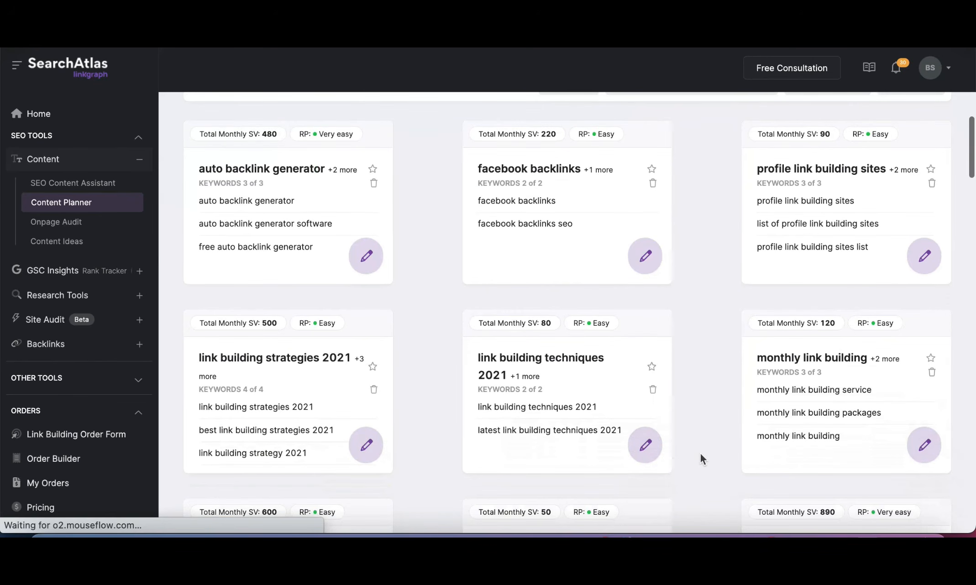
{"action": "scroll", "coordinate": [700, 456], "scroll_direction": "down", "scroll_amount": 2}
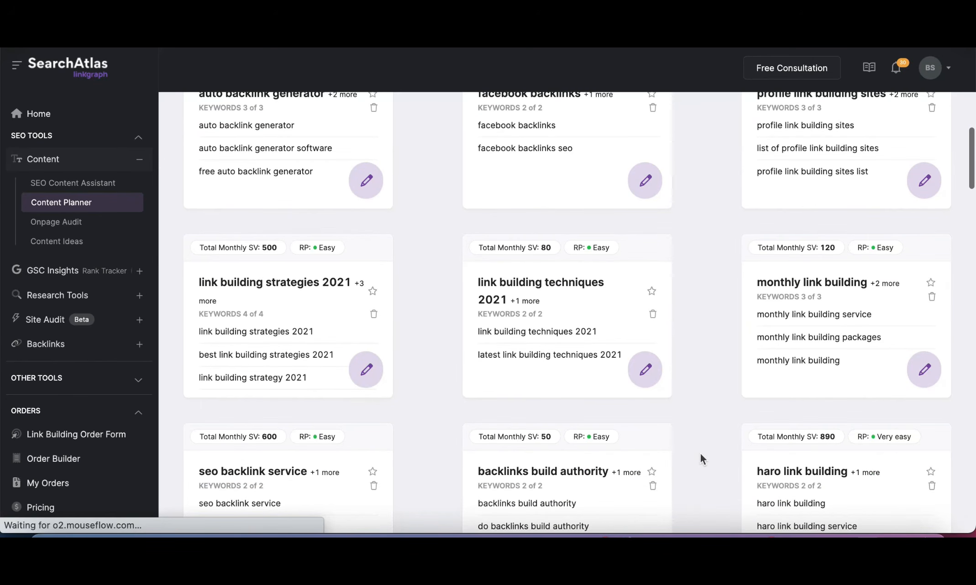
{"action": "scroll", "coordinate": [700, 455], "scroll_direction": "down", "scroll_amount": 3}
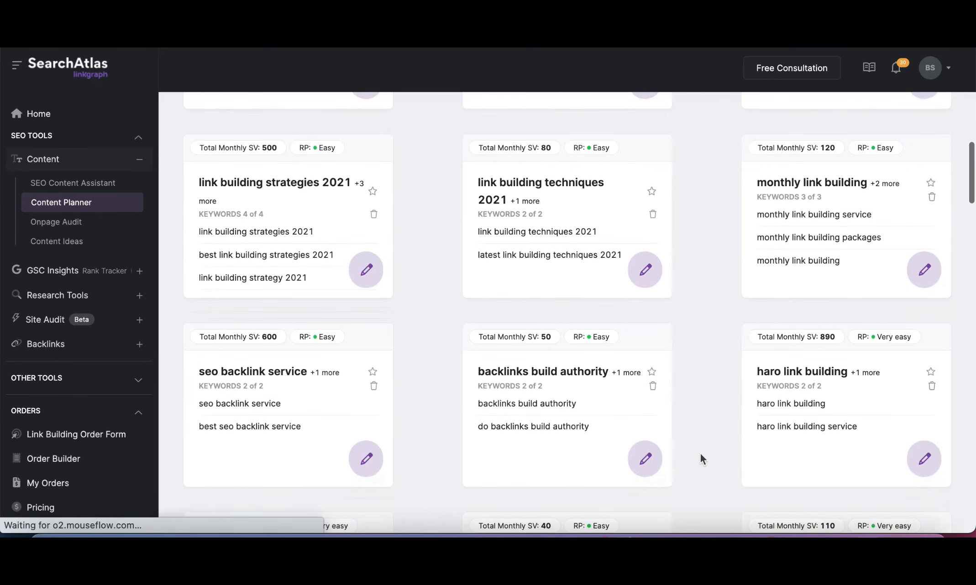
{"action": "scroll", "coordinate": [701, 454], "scroll_direction": "down", "scroll_amount": 2}
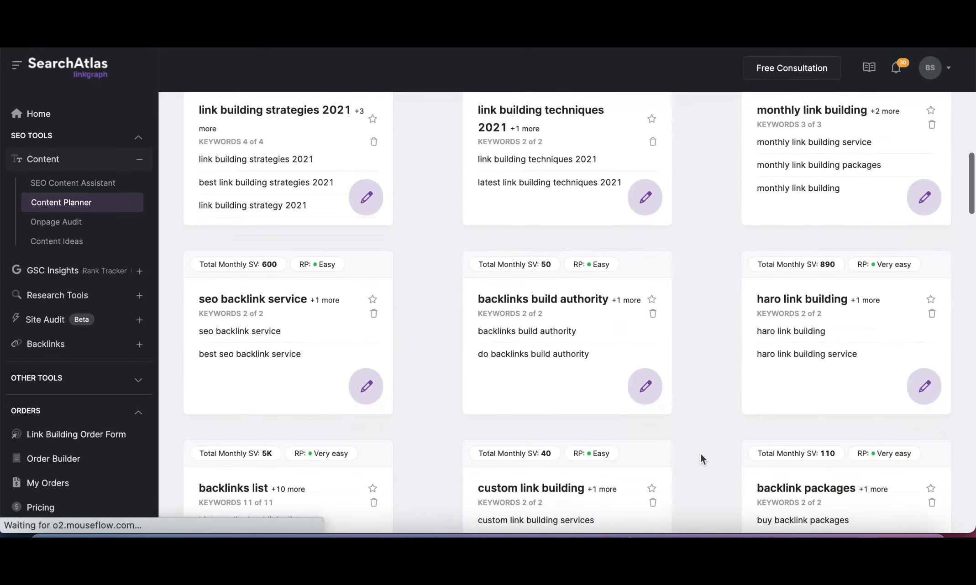
{"action": "scroll", "coordinate": [700, 455], "scroll_direction": "down", "scroll_amount": 2}
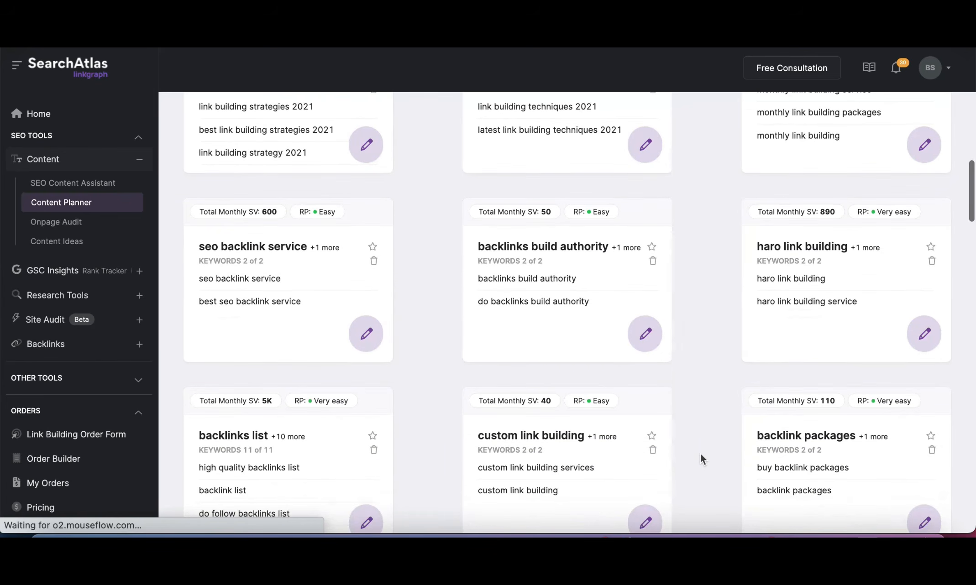
{"action": "scroll", "coordinate": [701, 454], "scroll_direction": "down", "scroll_amount": 2}
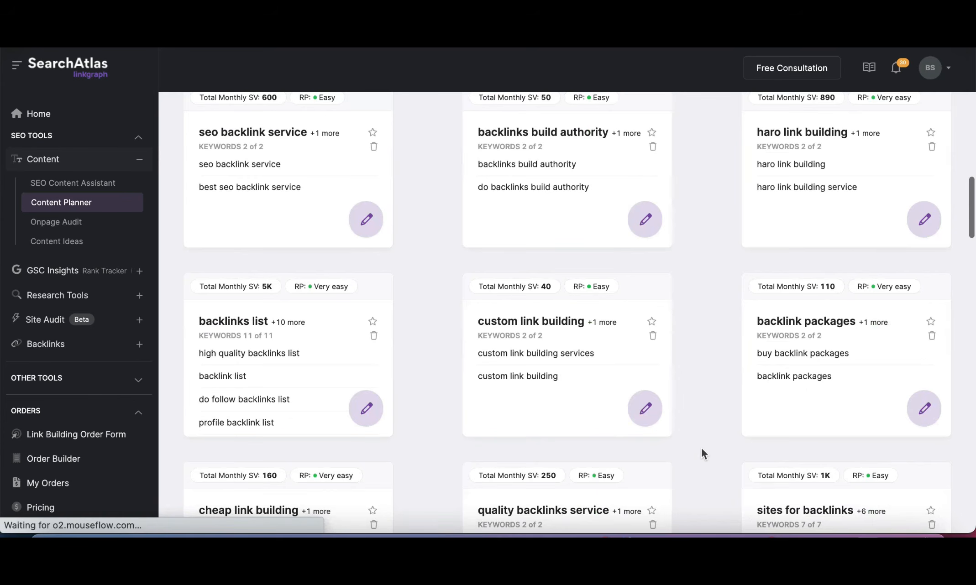
{"action": "scroll", "coordinate": [700, 455], "scroll_direction": "down", "scroll_amount": 1}
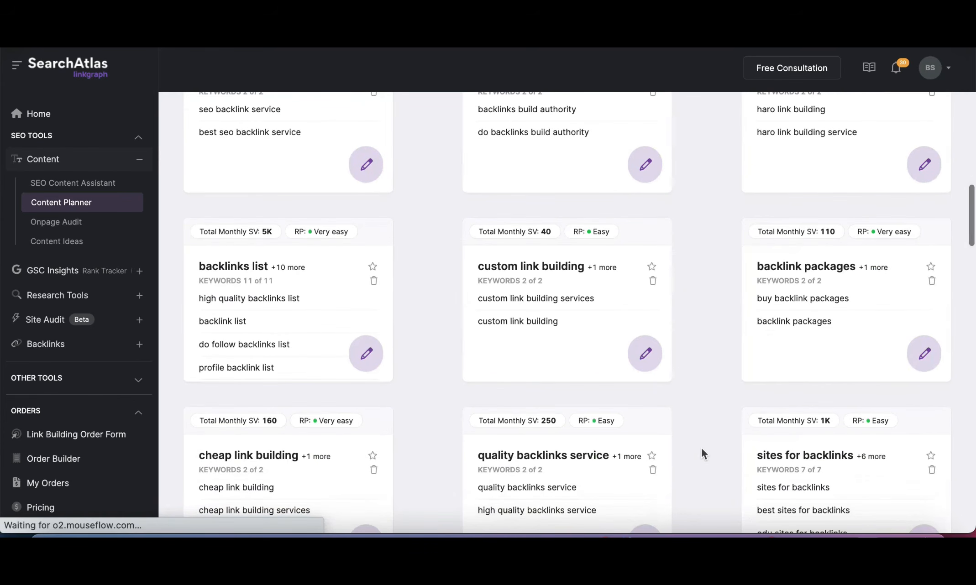
{"action": "scroll", "coordinate": [702, 450], "scroll_direction": "up", "scroll_amount": 3}
{"action": "scroll", "coordinate": [702, 450], "scroll_direction": "up", "scroll_amount": 6}
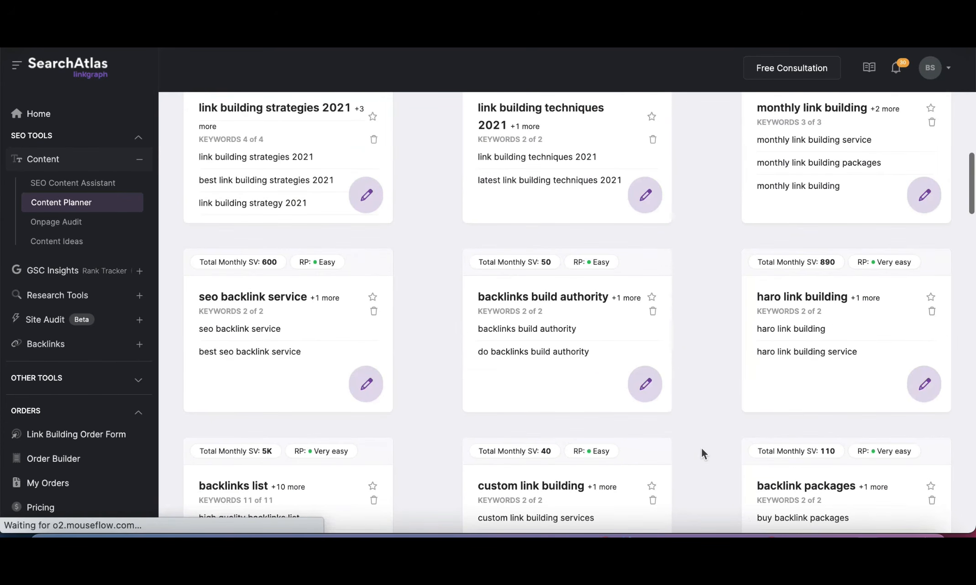